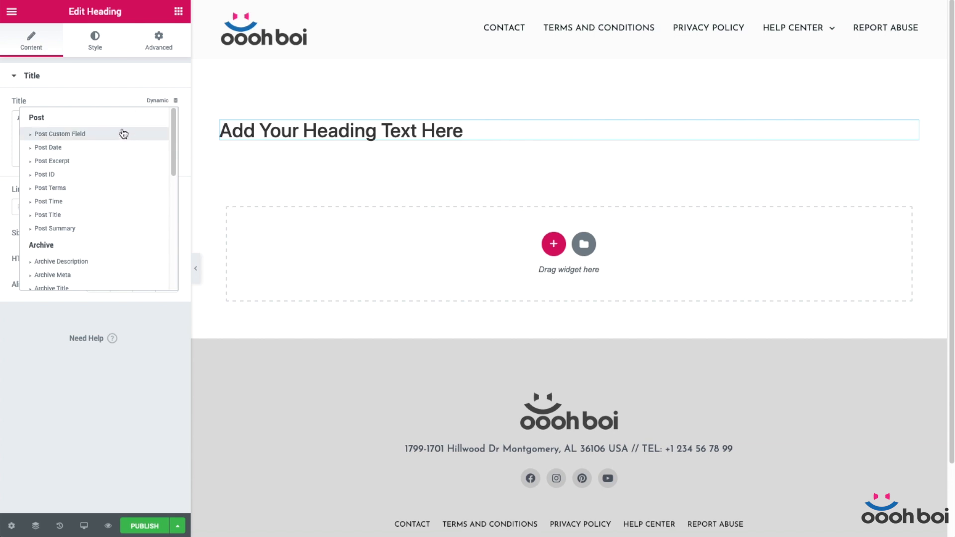
Try the Post Excerpt, Post ID and Post Terms dynamic tags in turn as the heading's title
{"action": "left_click", "coordinate": [156, 103]}
{"action": "left_click", "coordinate": [128, 160]}
{"action": "left_click", "coordinate": [161, 104]}
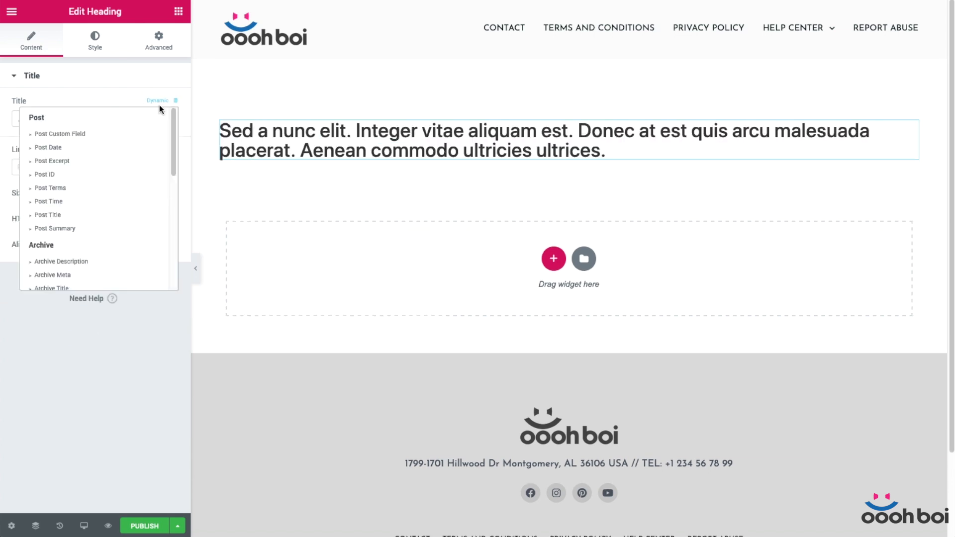
{"action": "left_click", "coordinate": [138, 175]}
{"action": "left_click", "coordinate": [151, 104]}
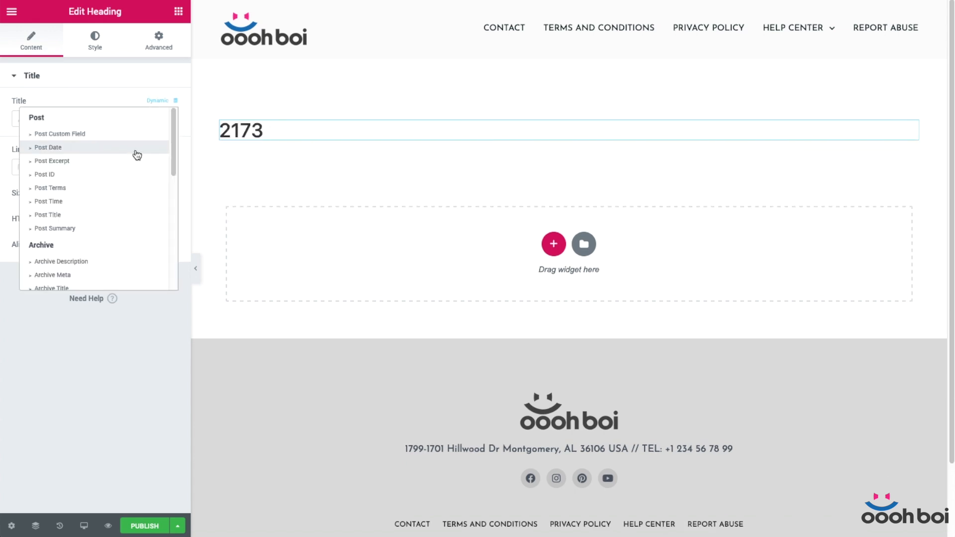
{"action": "left_click", "coordinate": [135, 188]}
Try the Post Time, Post Title and Post Summary dynamic tags in turn as the heading's title
{"action": "left_click", "coordinate": [162, 104]}
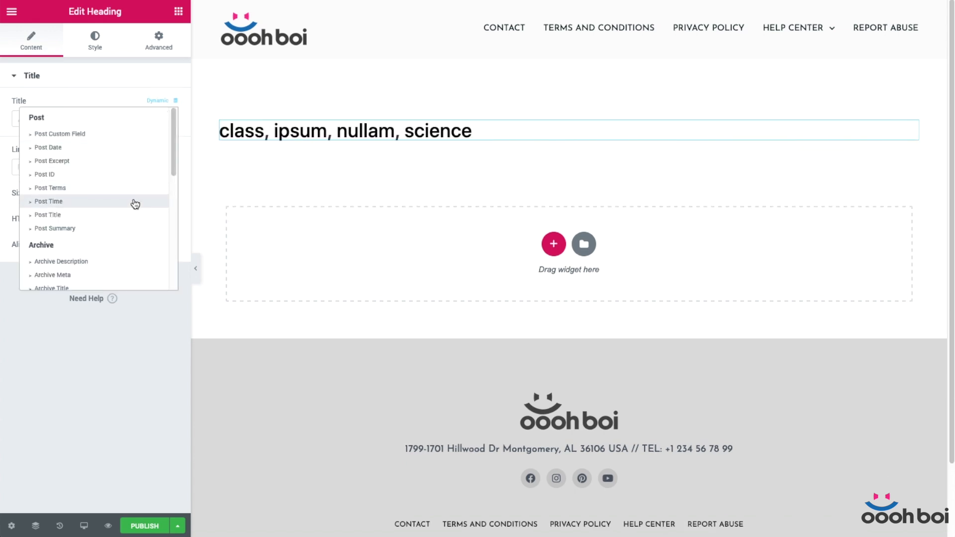
{"action": "left_click", "coordinate": [135, 202]}
{"action": "left_click", "coordinate": [161, 105]}
{"action": "left_click", "coordinate": [115, 216]}
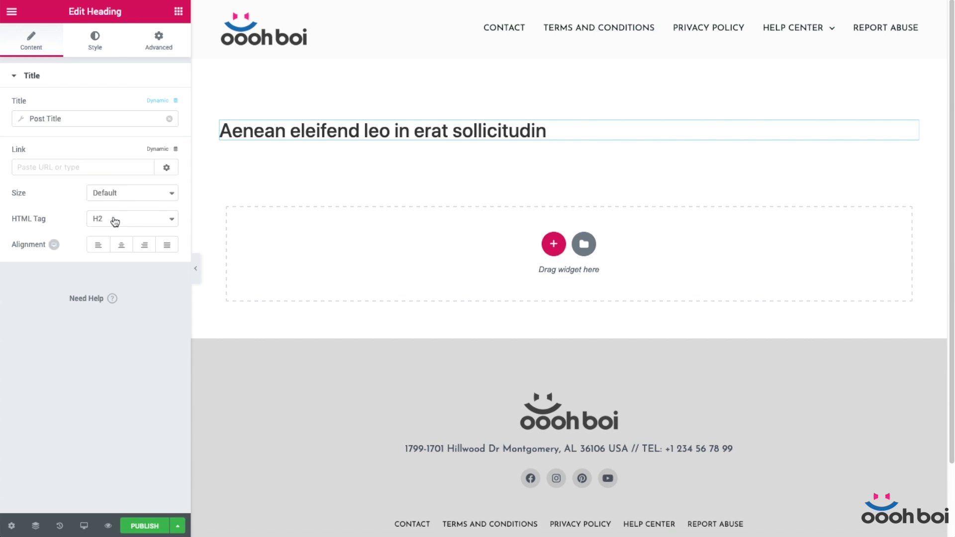
{"action": "left_click", "coordinate": [158, 102]}
{"action": "left_click", "coordinate": [130, 226]}
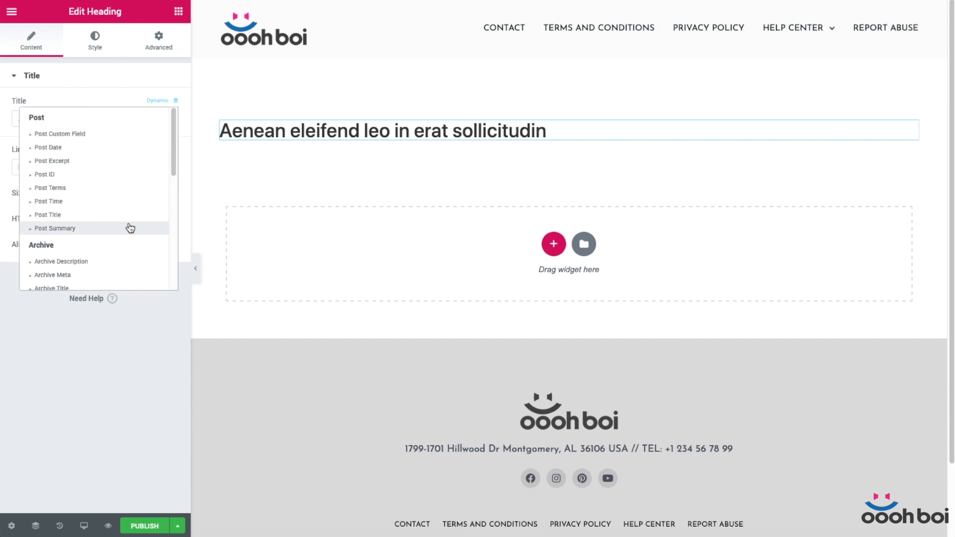
Try the Comments Number dynamic tag as the heading's title and delete the heading widget
{"action": "left_click", "coordinate": [165, 105]}
{"action": "scroll", "coordinate": [100, 228], "scroll_direction": "down", "scroll_amount": 5}
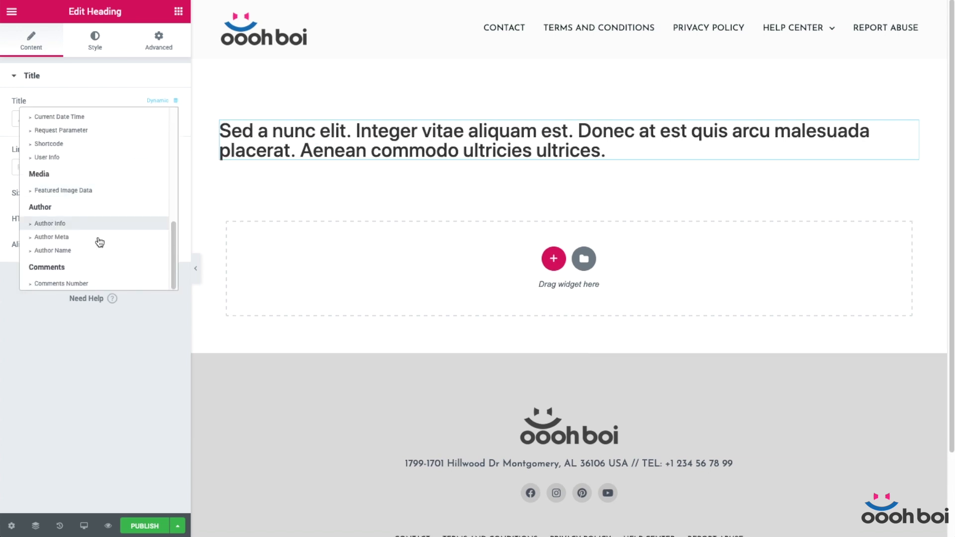
{"action": "left_click", "coordinate": [101, 282]}
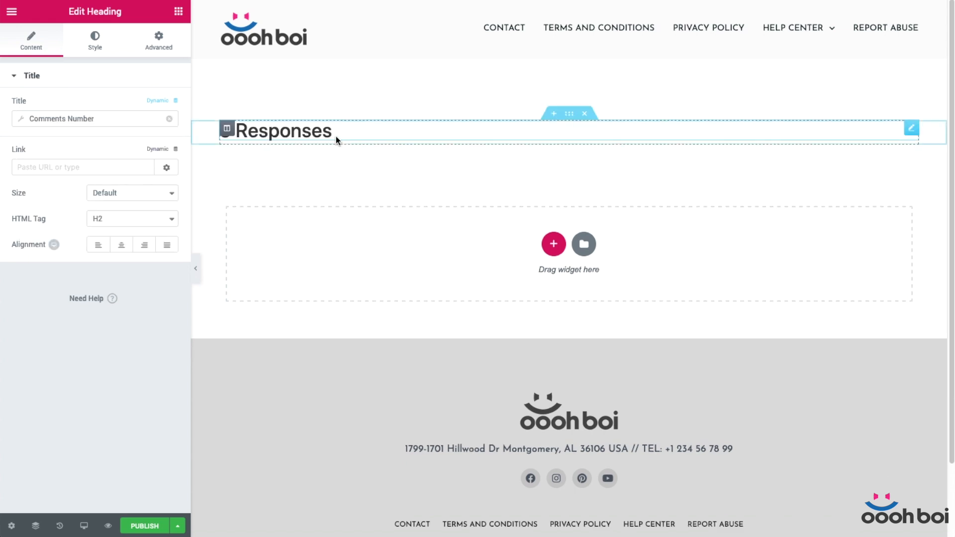
{"action": "left_click", "coordinate": [911, 131]}
{"action": "key", "text": "Delete"}
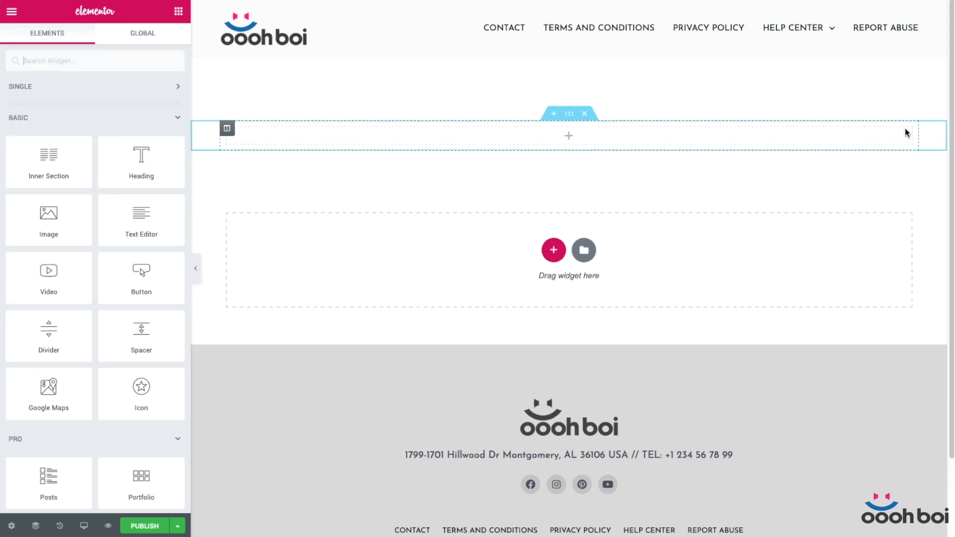
Insert an Image widget in the empty column, use the Featured Image as its dynamic source, and delete the widget
{"action": "left_click_drag", "start_coordinate": [33, 219], "coordinate": [309, 133]}
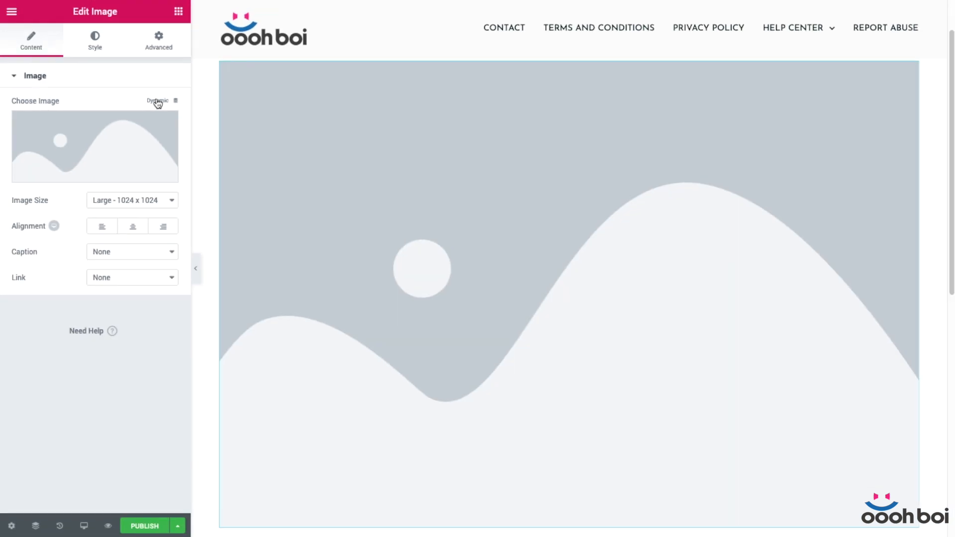
{"action": "left_click", "coordinate": [158, 102]}
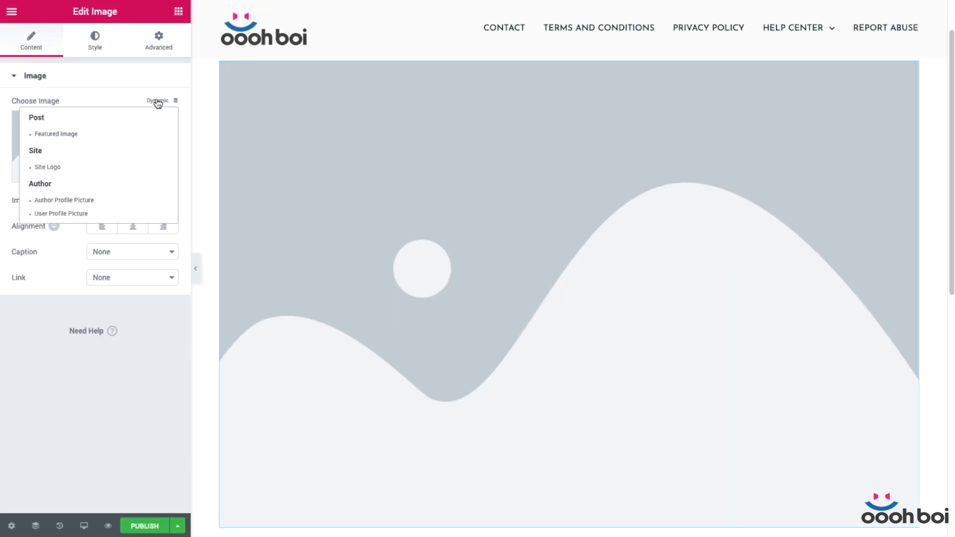
{"action": "left_click", "coordinate": [107, 133]}
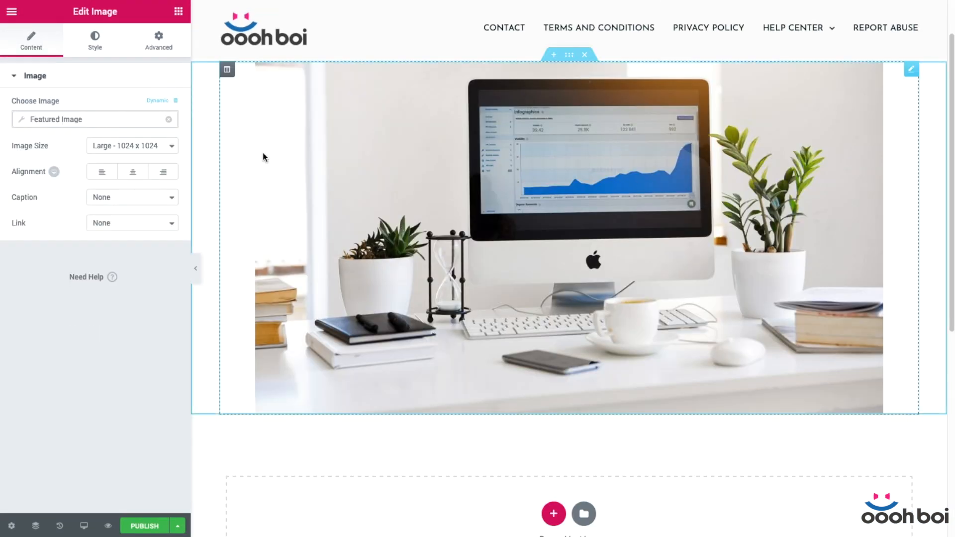
{"action": "key", "text": "Delete"}
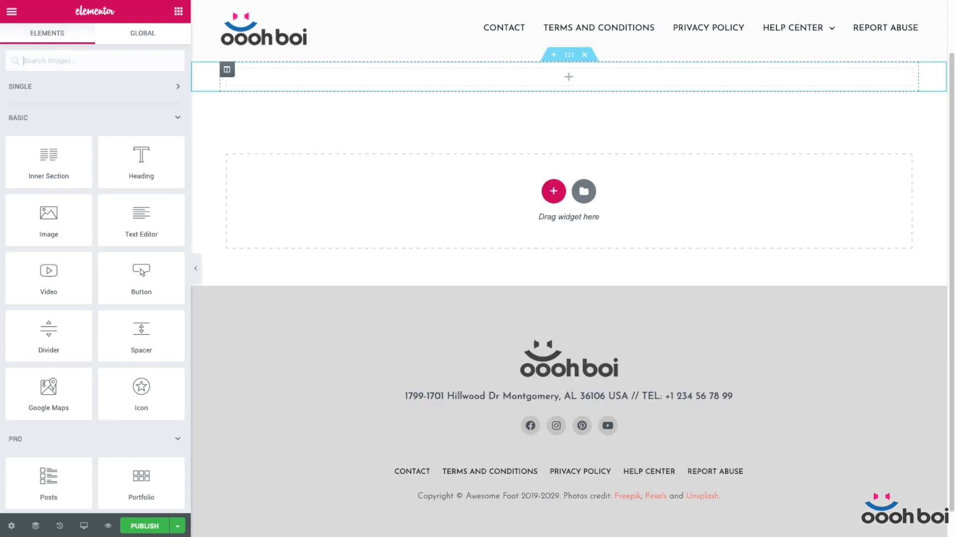
Insert an Icon List widget in the empty column and give the third list item's text a dynamic source
{"action": "scroll", "coordinate": [156, 185], "scroll_direction": "down", "scroll_amount": 1}
{"action": "scroll", "coordinate": [156, 185], "scroll_direction": "down", "scroll_amount": 5}
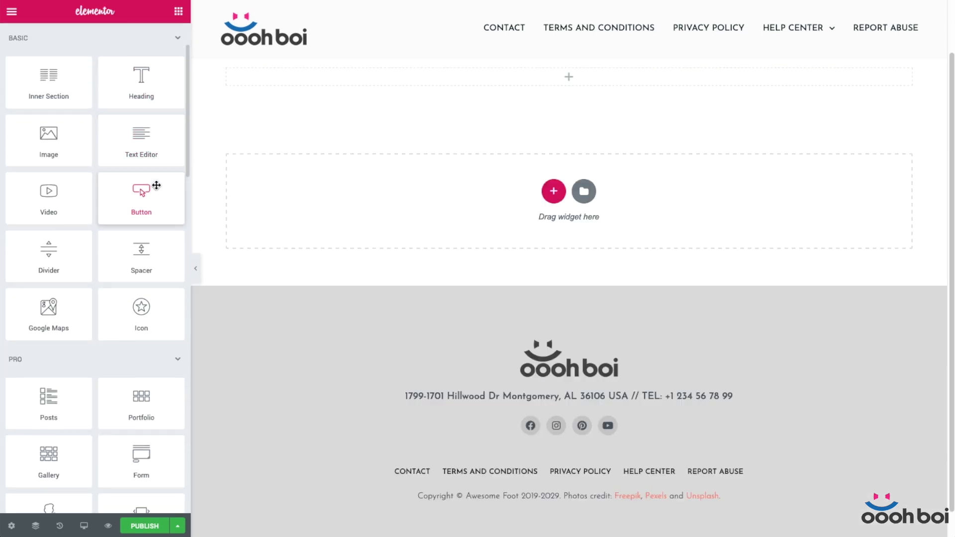
{"action": "scroll", "coordinate": [148, 189], "scroll_direction": "down", "scroll_amount": 8}
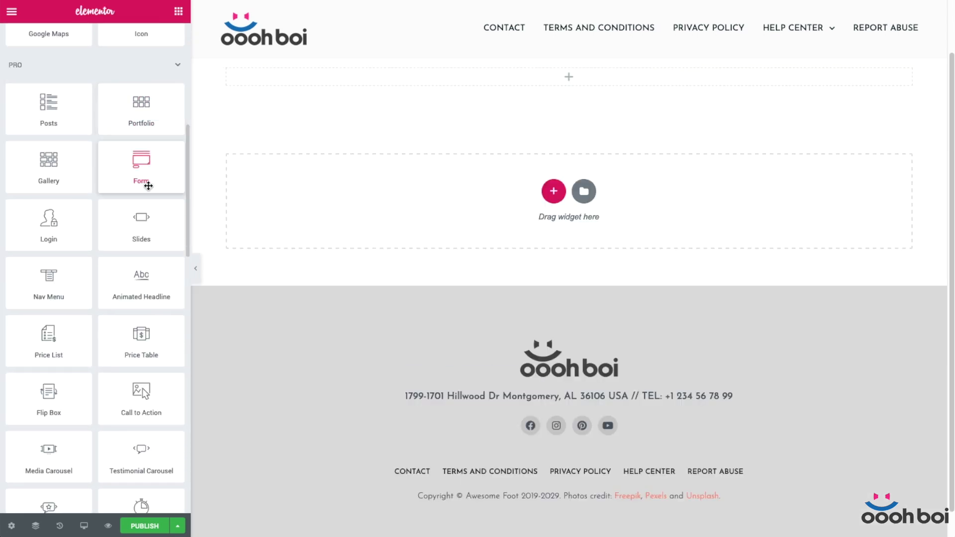
{"action": "scroll", "coordinate": [148, 185], "scroll_direction": "down", "scroll_amount": 7}
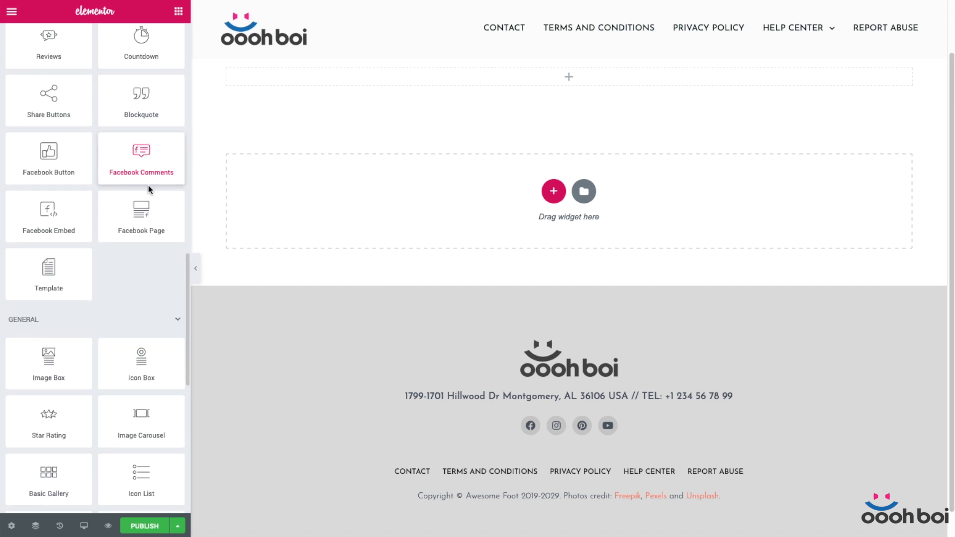
{"action": "left_click_drag", "start_coordinate": [153, 315], "coordinate": [425, 109]}
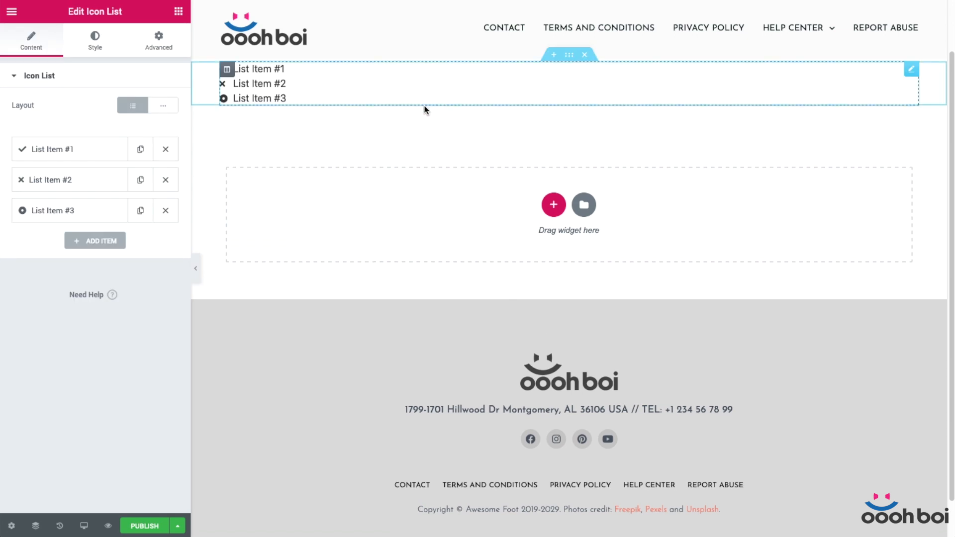
{"action": "left_click", "coordinate": [75, 215]}
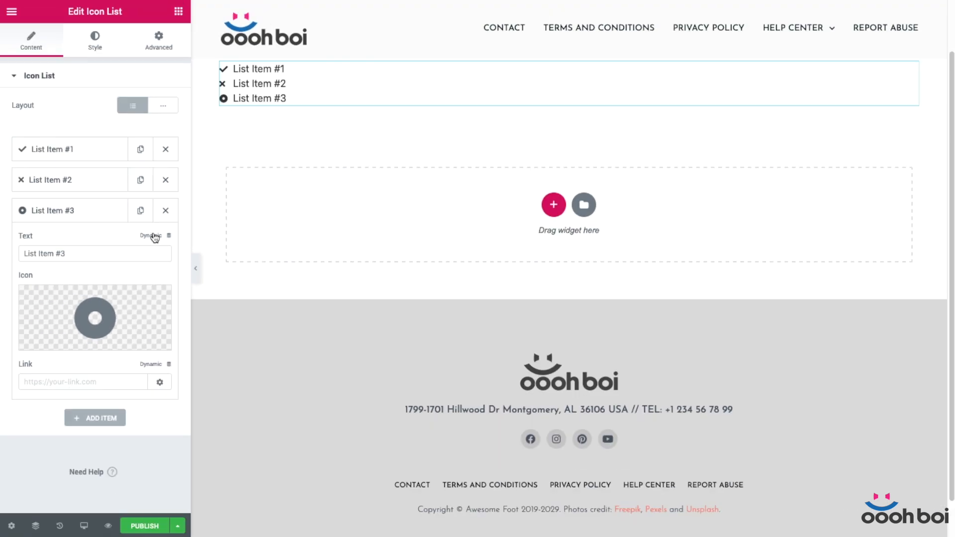
{"action": "left_click", "coordinate": [155, 236]}
{"action": "left_click", "coordinate": [114, 280]}
{"action": "left_click", "coordinate": [85, 182]}
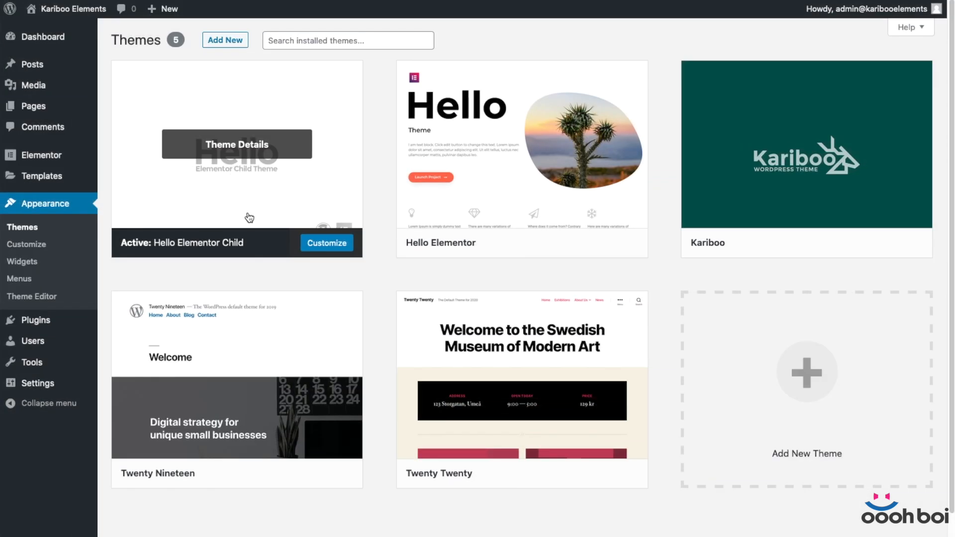
{"action": "mouse_move", "coordinate": [543, 194]}
{"action": "mouse_move", "coordinate": [255, 222]}
{"action": "mouse_move", "coordinate": [454, 169]}
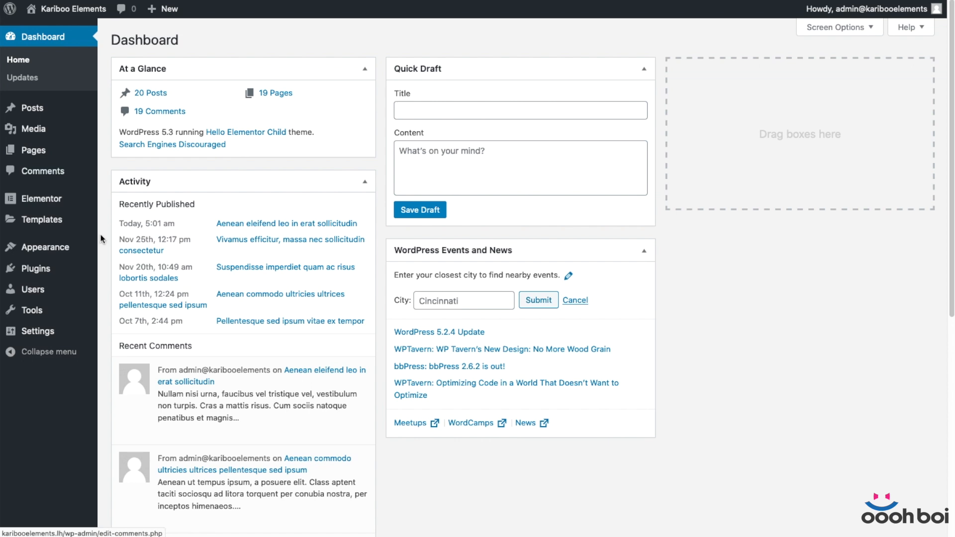
Start a new Elementor template of type Single for the Post post type from the WordPress dashboard
{"action": "mouse_move", "coordinate": [40, 225]}
{"action": "left_click", "coordinate": [151, 275]}
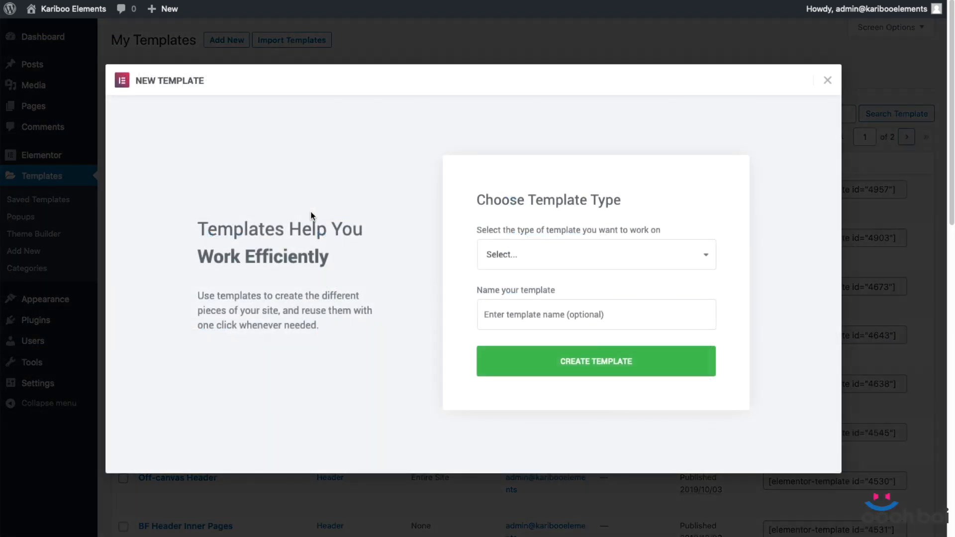
{"action": "left_click", "coordinate": [557, 252]}
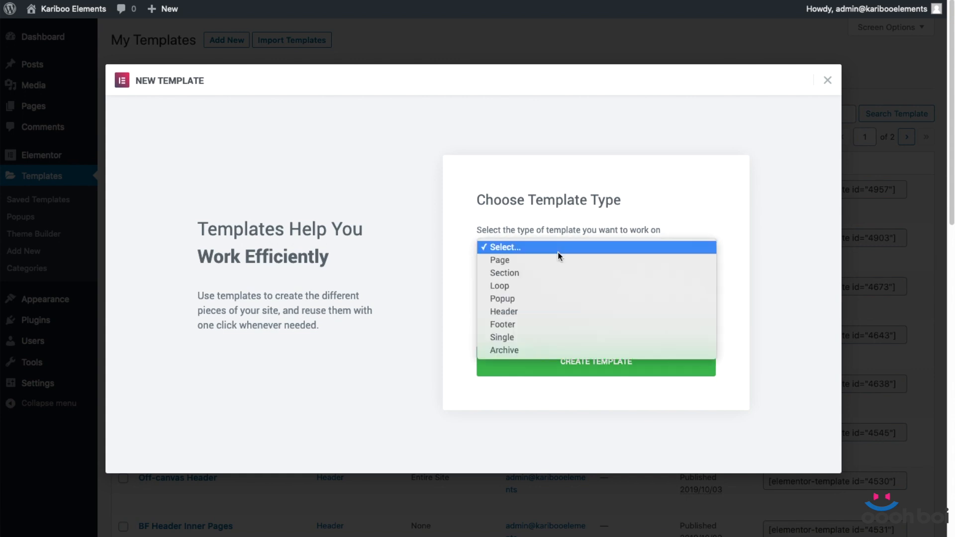
{"action": "left_click", "coordinate": [556, 333]}
{"action": "left_click", "coordinate": [561, 281]}
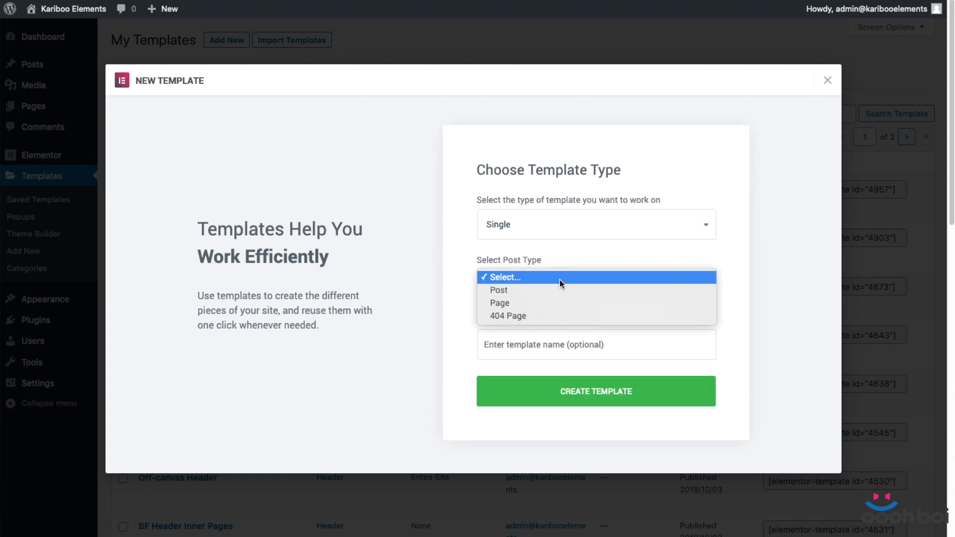
{"action": "left_click", "coordinate": [518, 291]}
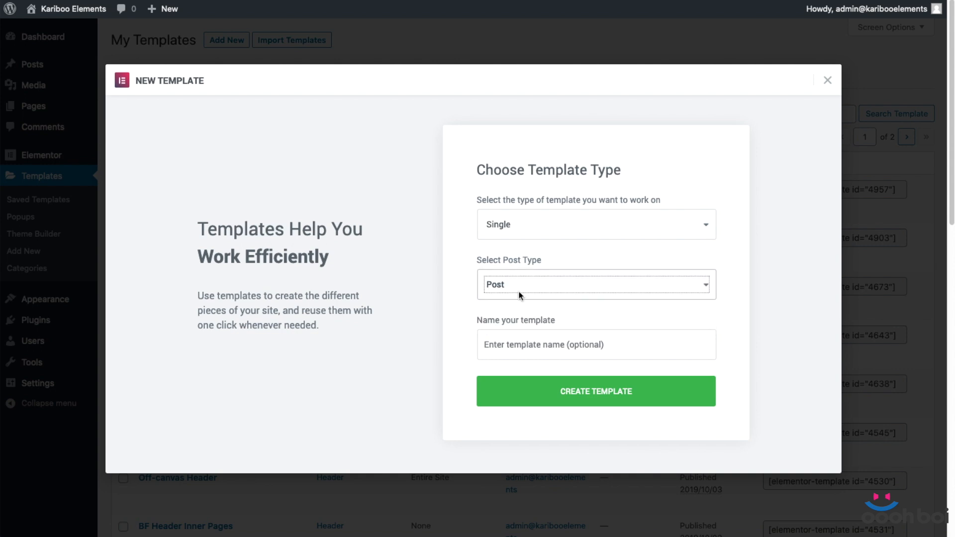
Name the new template OoohBoi Single Post and create it
{"action": "left_click", "coordinate": [558, 343]}
{"action": "type", "text": "Ooo"}
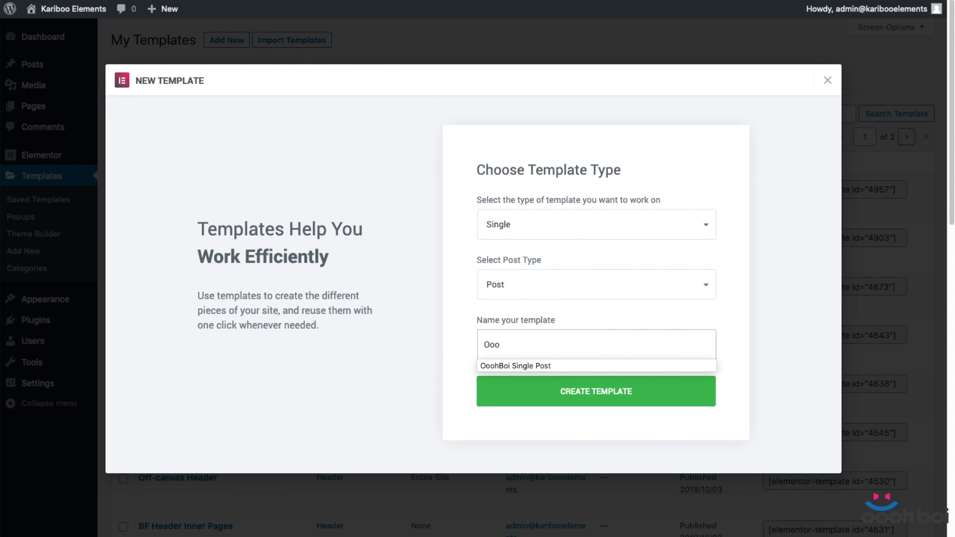
{"action": "left_click", "coordinate": [562, 366]}
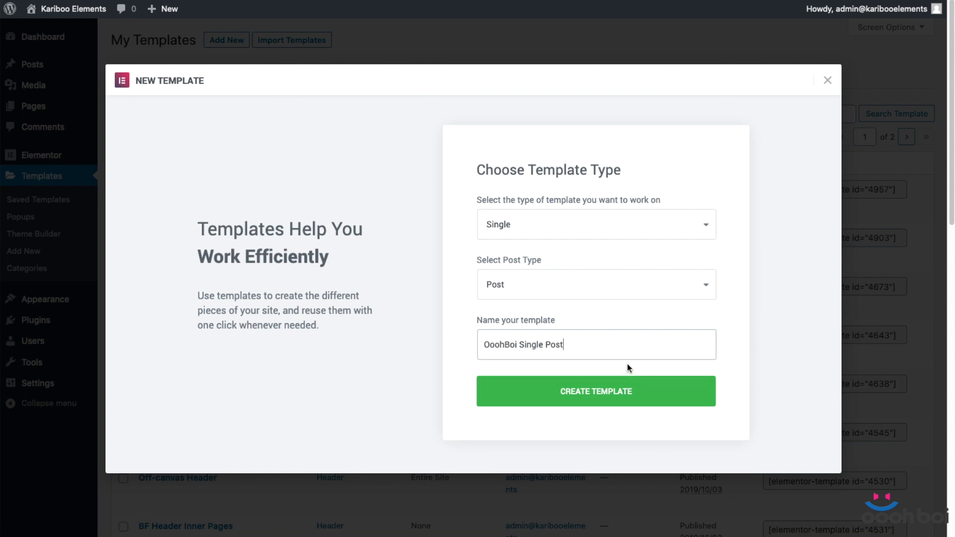
{"action": "left_click", "coordinate": [599, 399]}
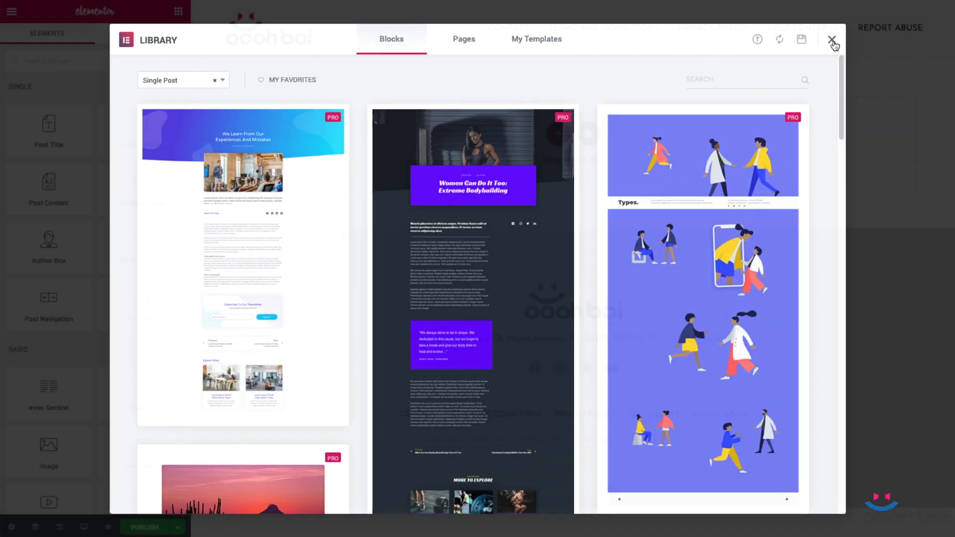
Close the template library and add a section with two equal columns to the empty template
{"action": "left_click", "coordinate": [834, 40]}
{"action": "left_click", "coordinate": [692, 139]}
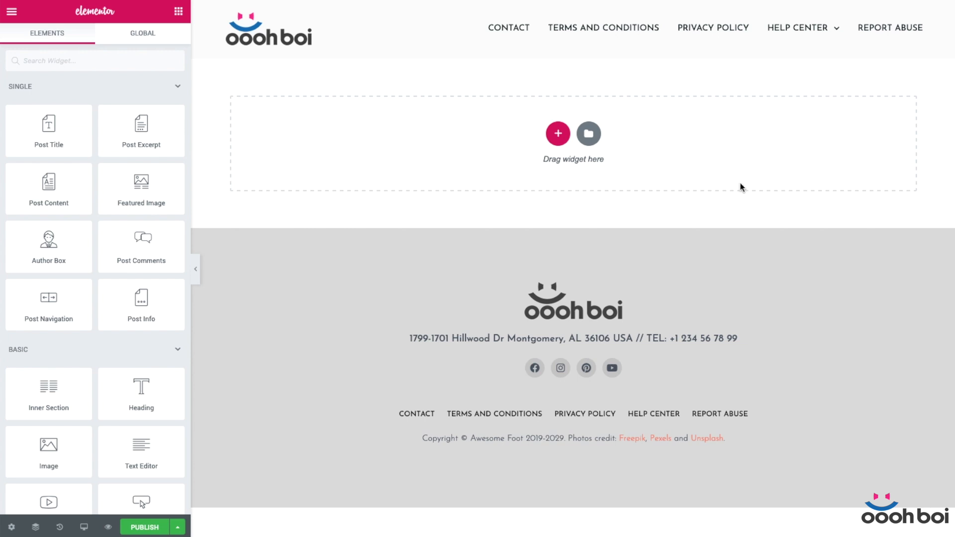
{"action": "left_click", "coordinate": [555, 134]}
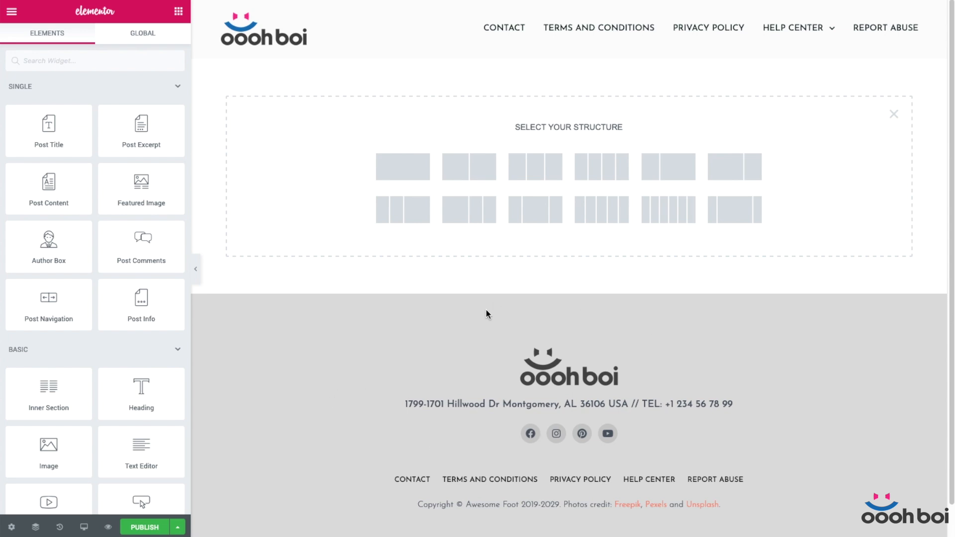
{"action": "left_click", "coordinate": [469, 164]}
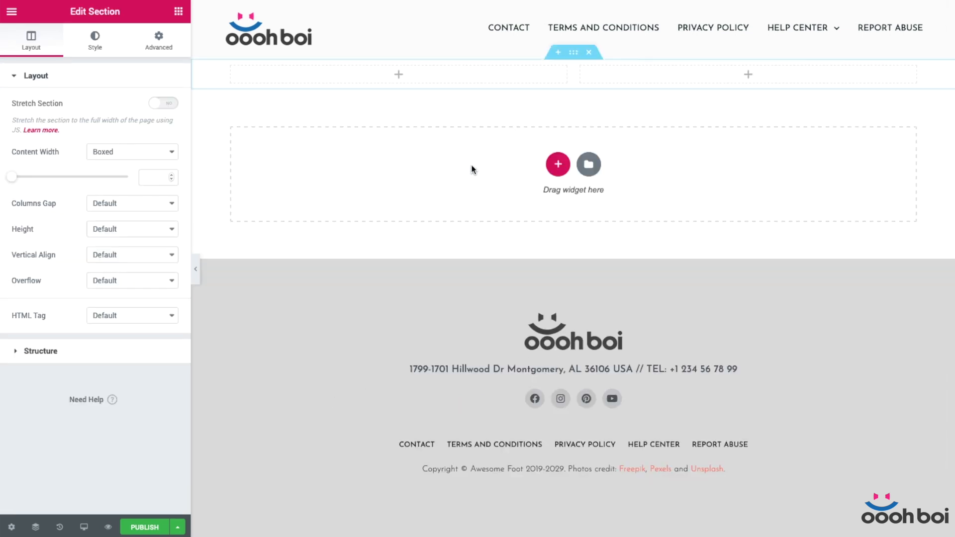
Set the section's column widths to 40% for the first column and 60% for the second
{"action": "left_click", "coordinate": [232, 66]}
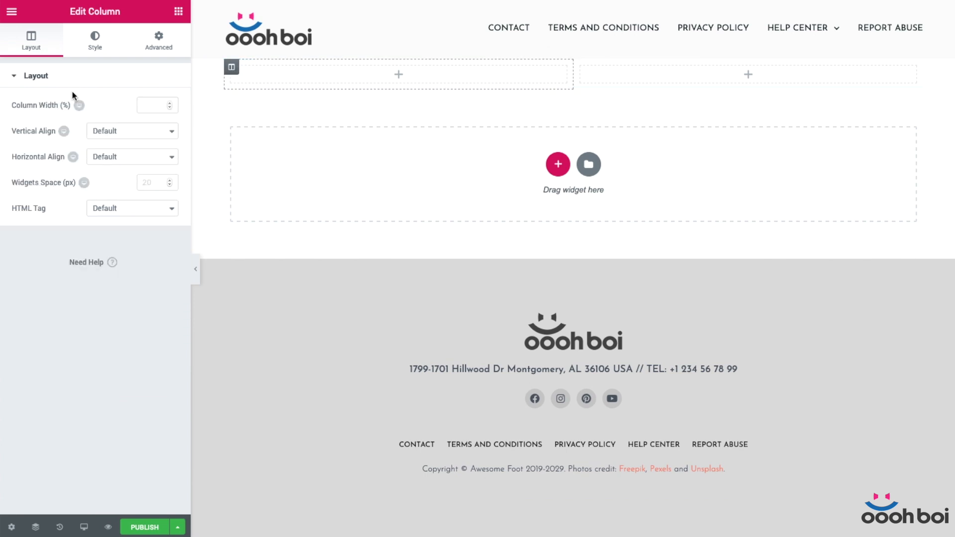
{"action": "type", "text": "60"}
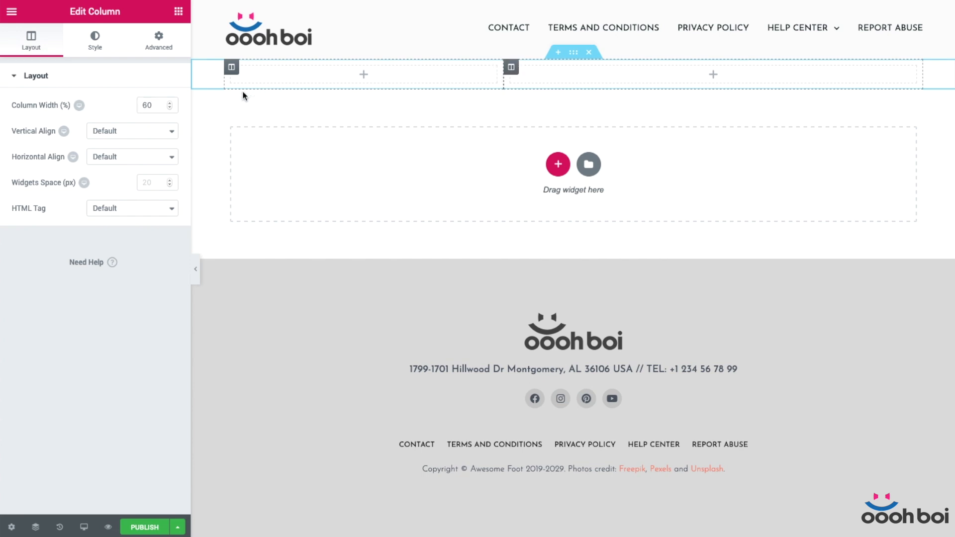
{"action": "double_click", "coordinate": [151, 105]}
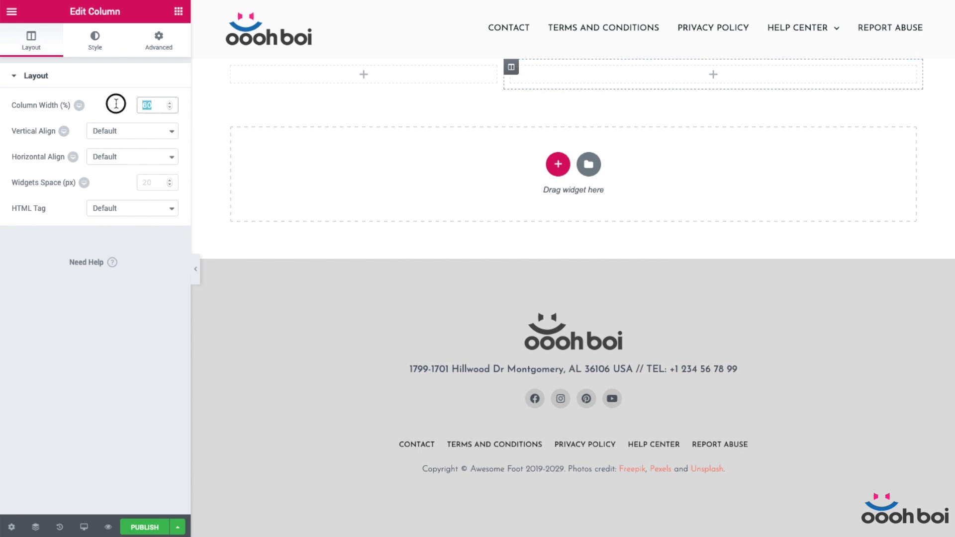
Set the section's top and bottom margins to 100 px
{"action": "left_click", "coordinate": [573, 53]}
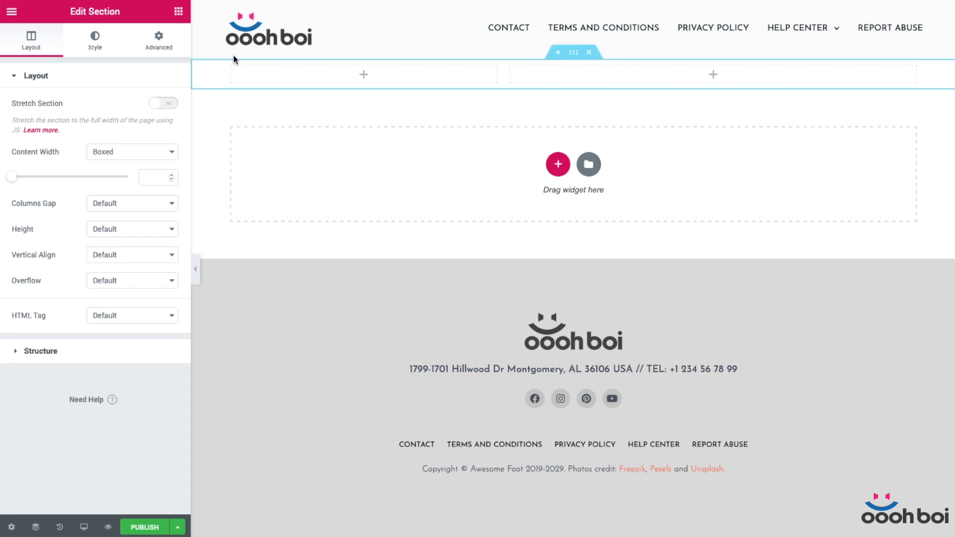
{"action": "left_click", "coordinate": [159, 41]}
{"action": "left_click", "coordinate": [25, 123]}
{"action": "type", "text": "100"}
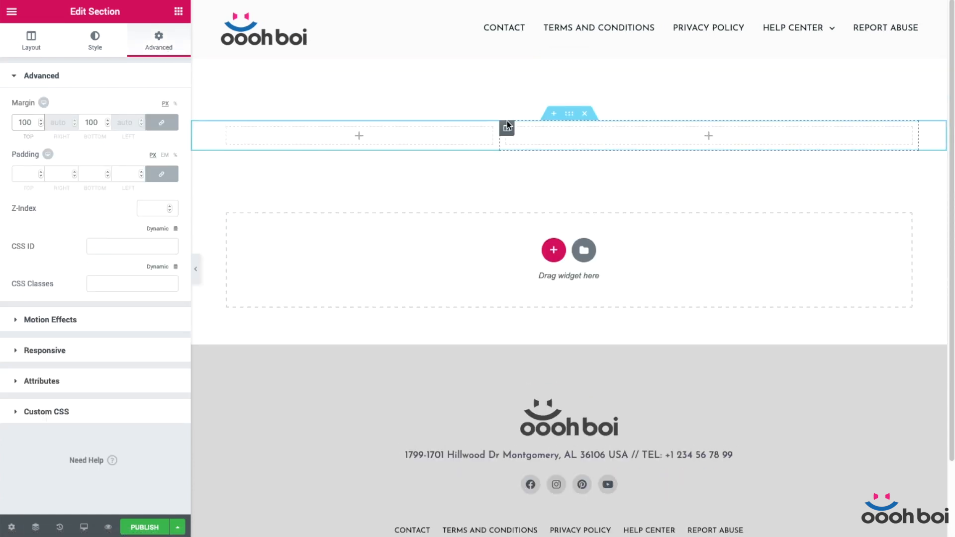
Add a Featured Image widget to the first column of the section
{"action": "left_click", "coordinate": [227, 129]}
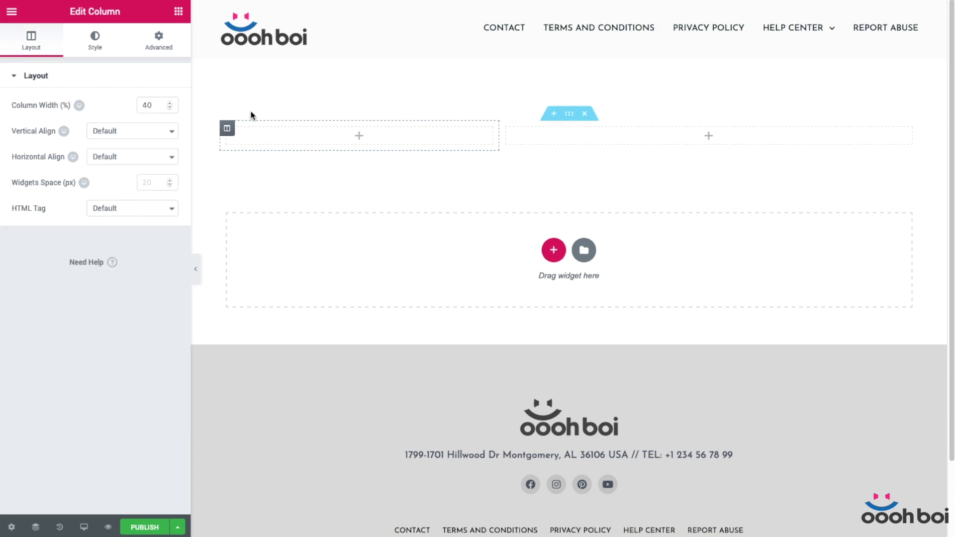
{"action": "left_click", "coordinate": [179, 13]}
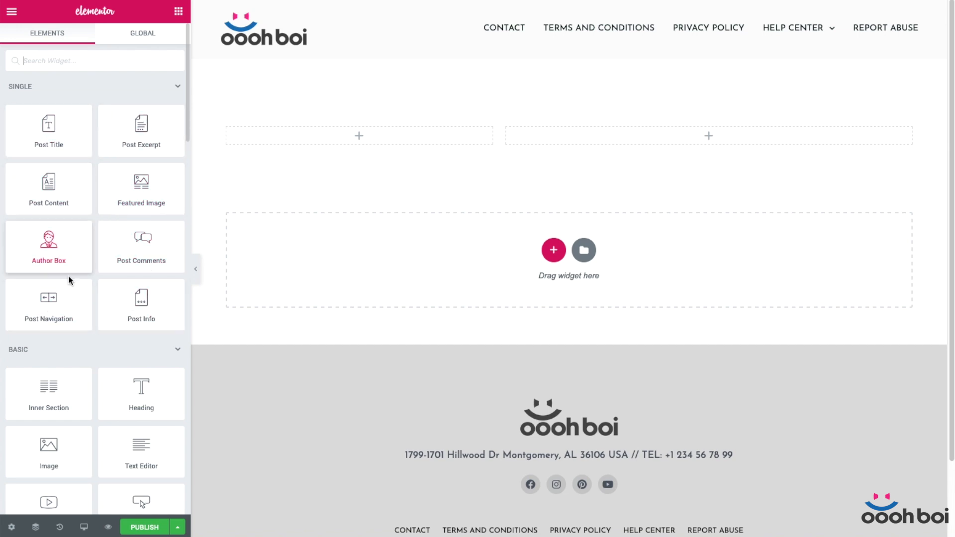
{"action": "scroll", "coordinate": [139, 209], "scroll_direction": "down", "scroll_amount": 3}
{"action": "scroll", "coordinate": [140, 208], "scroll_direction": "down", "scroll_amount": 10}
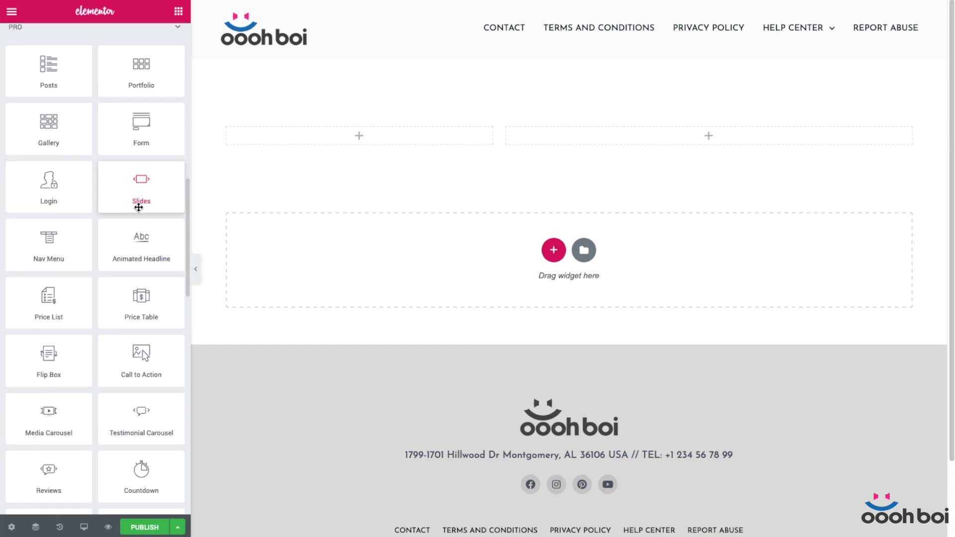
{"action": "scroll", "coordinate": [140, 207], "scroll_direction": "up", "scroll_amount": 13}
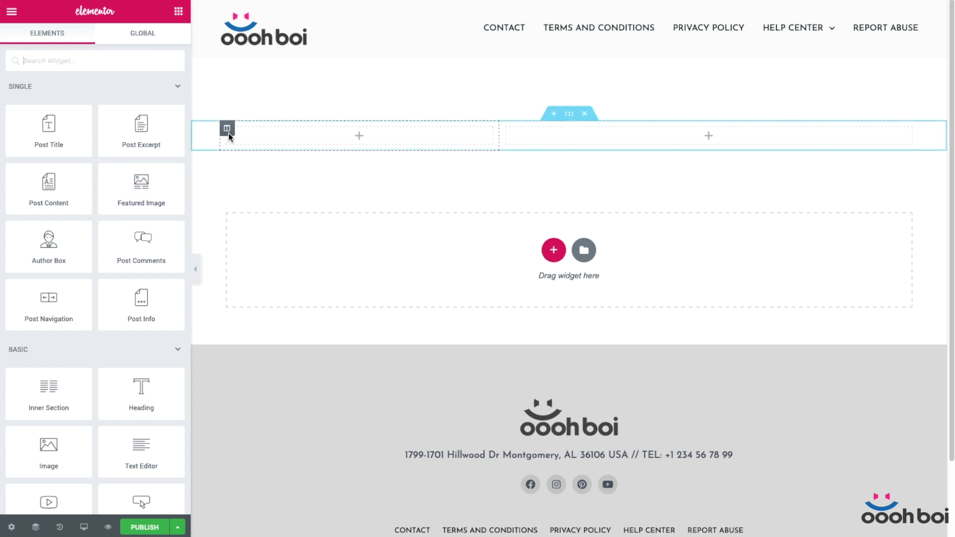
{"action": "left_click_drag", "start_coordinate": [128, 177], "coordinate": [269, 141]}
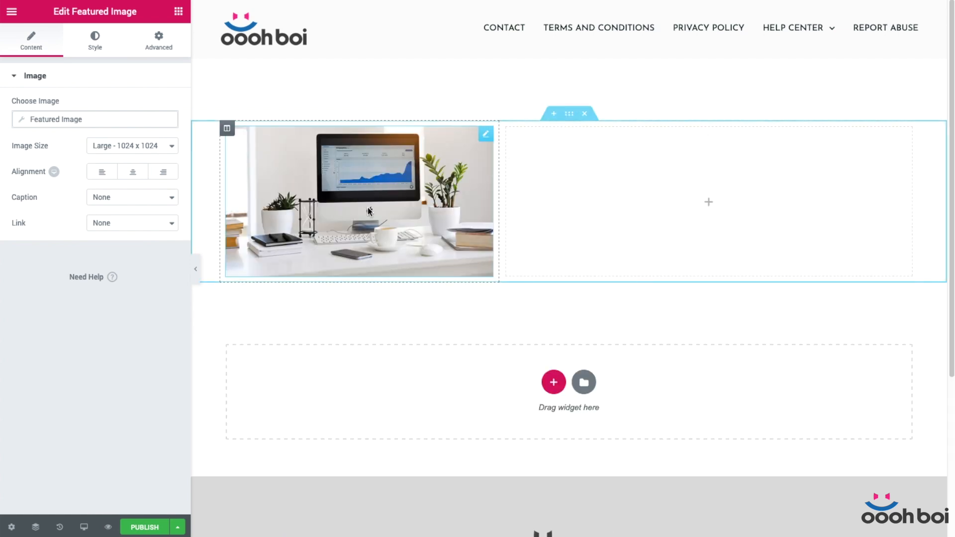
Check the template's preview settings and add a Post Excerpt widget below the featured image
{"action": "left_click", "coordinate": [11, 527]}
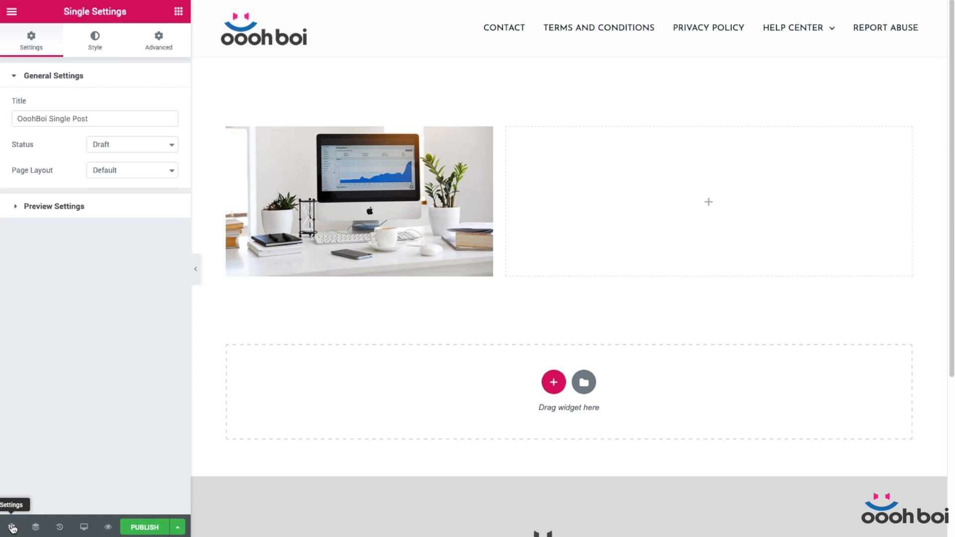
{"action": "left_click", "coordinate": [17, 209]}
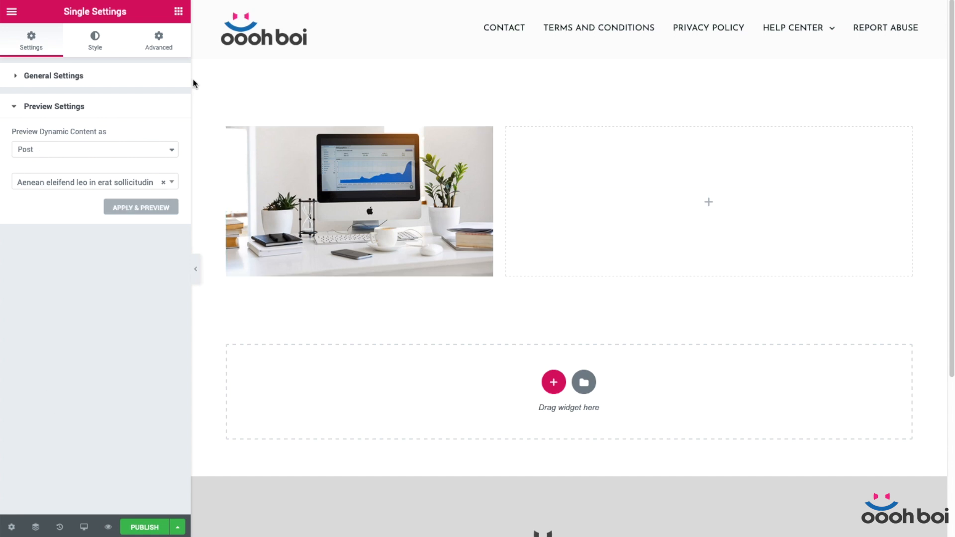
{"action": "left_click", "coordinate": [178, 12]}
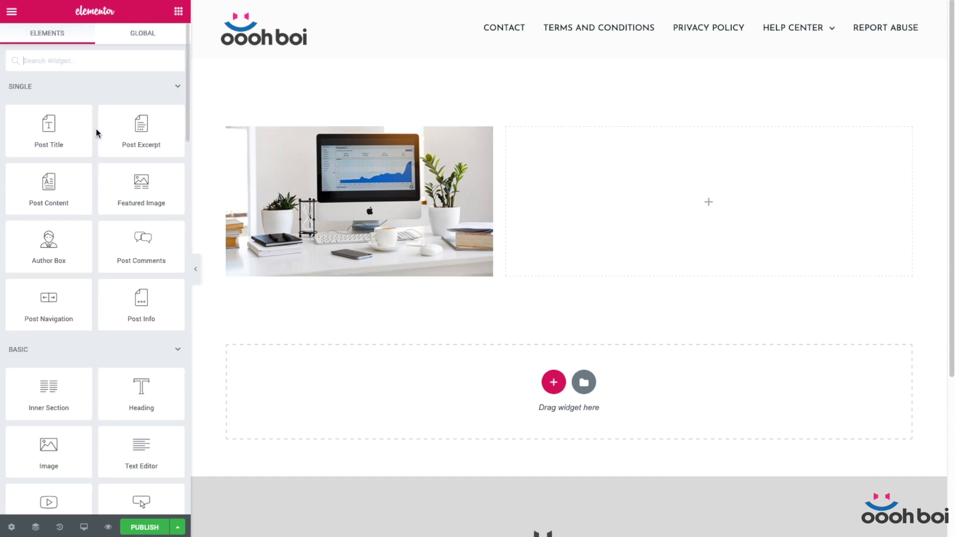
{"action": "left_click_drag", "start_coordinate": [135, 140], "coordinate": [370, 271]}
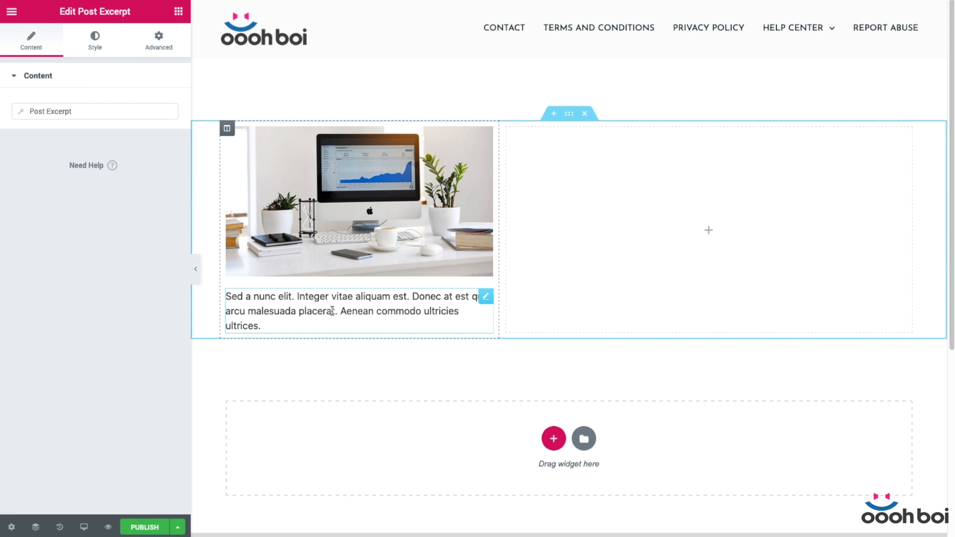
Try a Post Info widget below the excerpt with only the Comments item, and delete the widget
{"action": "left_click", "coordinate": [179, 12]}
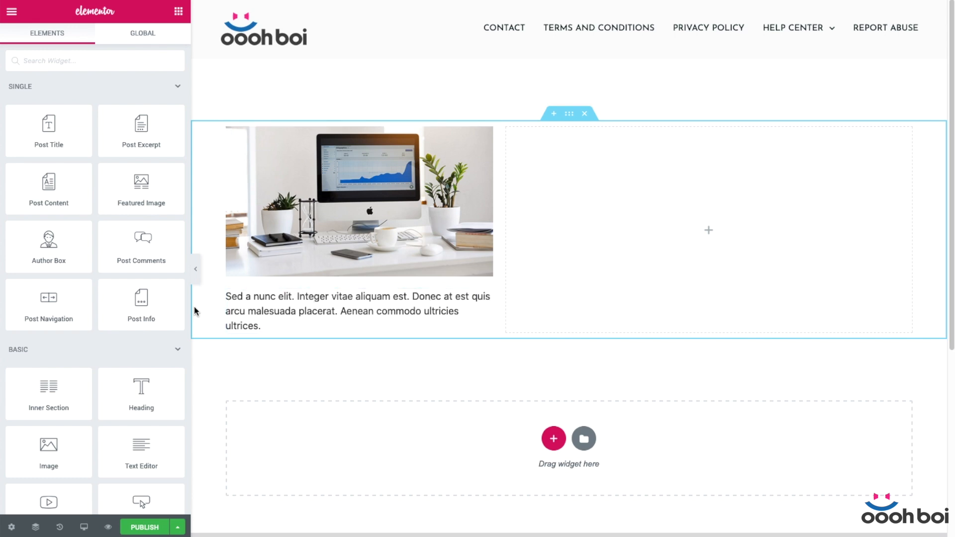
{"action": "left_click_drag", "start_coordinate": [139, 299], "coordinate": [390, 320]}
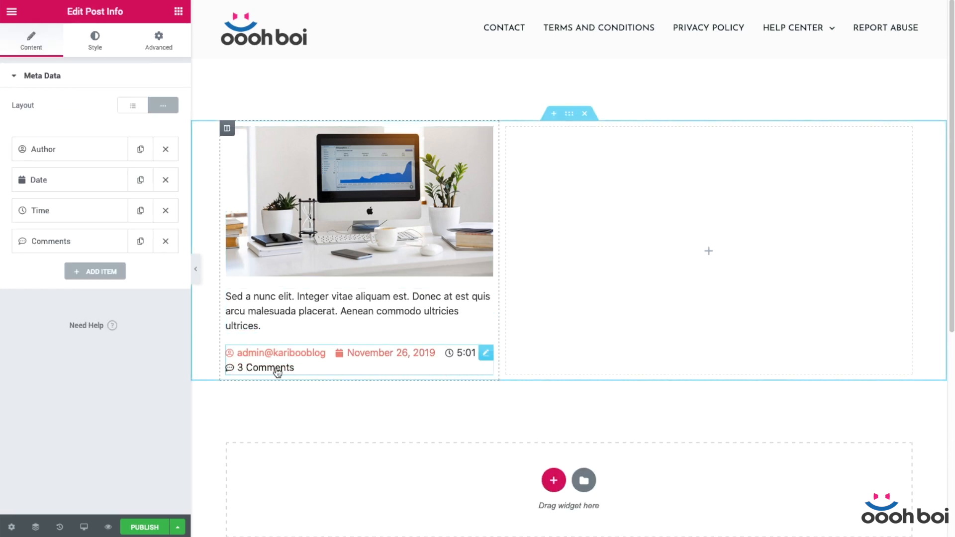
{"action": "left_click", "coordinate": [165, 211]}
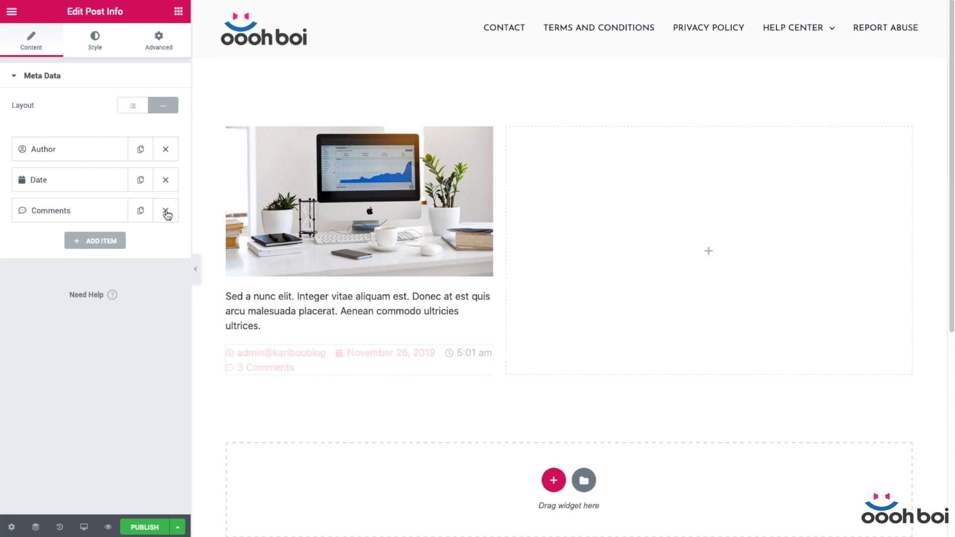
{"action": "left_click", "coordinate": [166, 183]}
{"action": "left_click", "coordinate": [166, 153]}
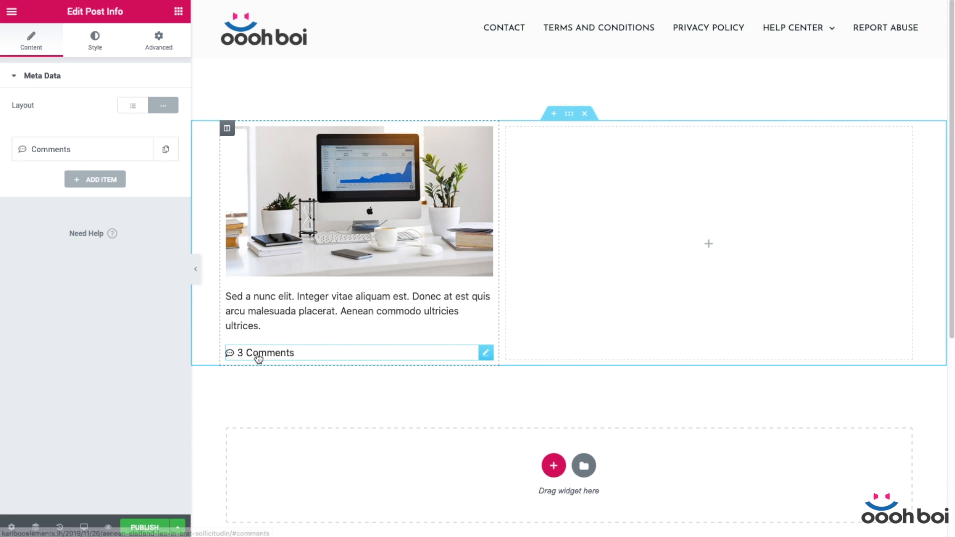
{"action": "right_click", "coordinate": [486, 352]}
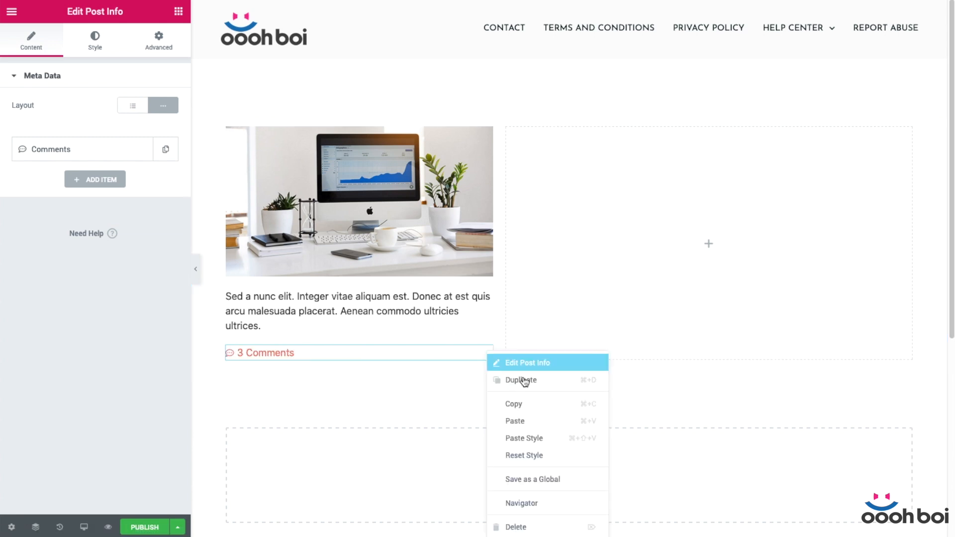
{"action": "left_click", "coordinate": [516, 528]}
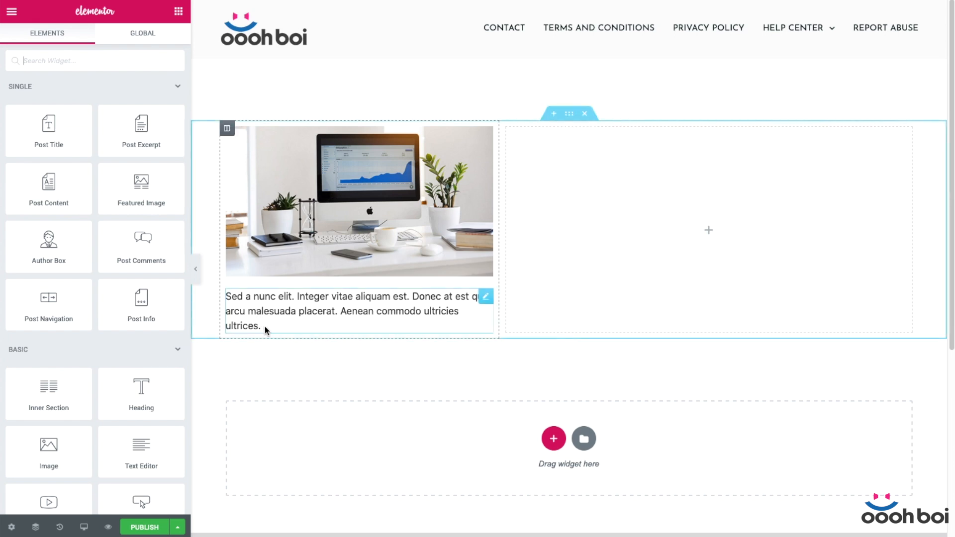
Add a Button widget below the excerpt with the text "placeholder: comments number"
{"action": "scroll", "coordinate": [154, 250], "scroll_direction": "down", "scroll_amount": 1}
{"action": "scroll", "coordinate": [154, 250], "scroll_direction": "down", "scroll_amount": 2}
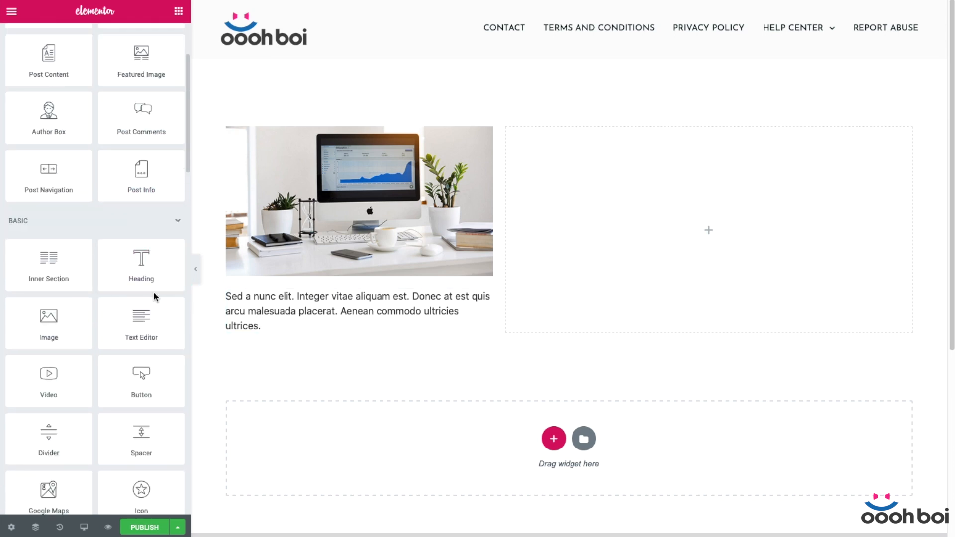
{"action": "left_click_drag", "start_coordinate": [141, 375], "coordinate": [260, 336]}
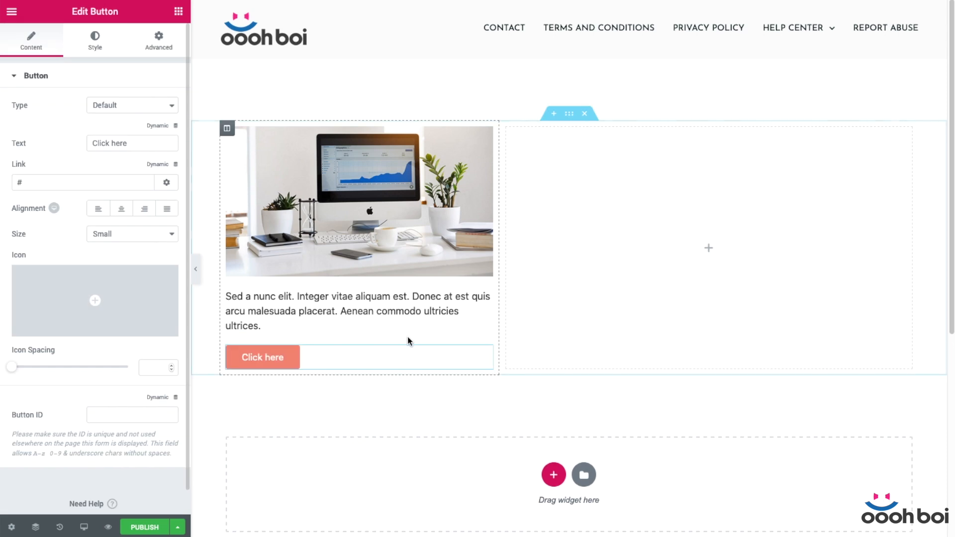
{"action": "left_click_drag", "start_coordinate": [151, 143], "coordinate": [60, 143]}
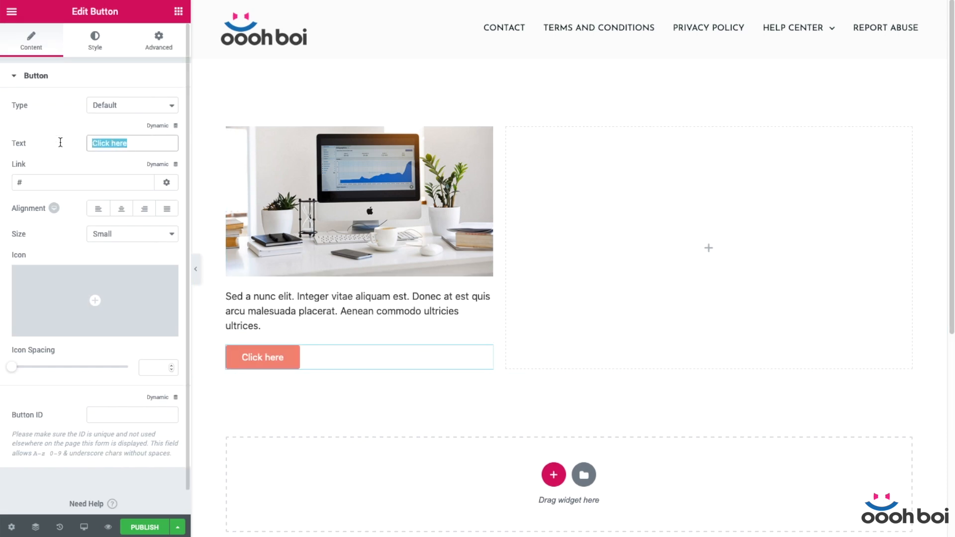
{"action": "type", "text": "place"}
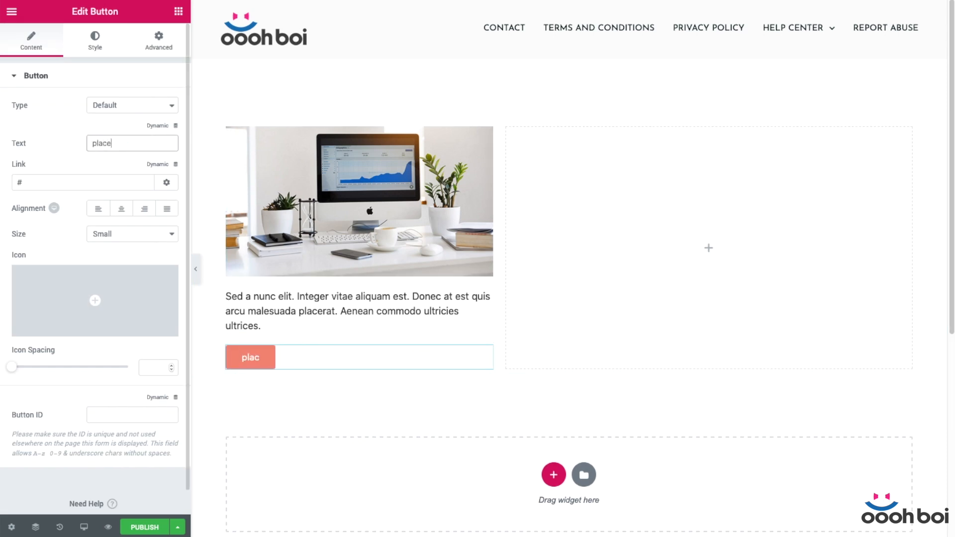
{"action": "type", "text": "holder: comments n"}
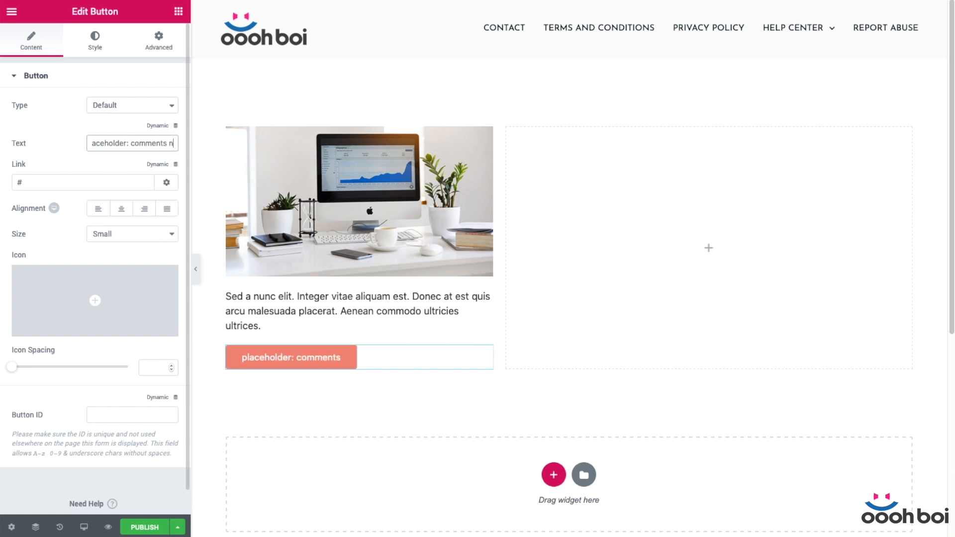
{"action": "type", "text": "umber"}
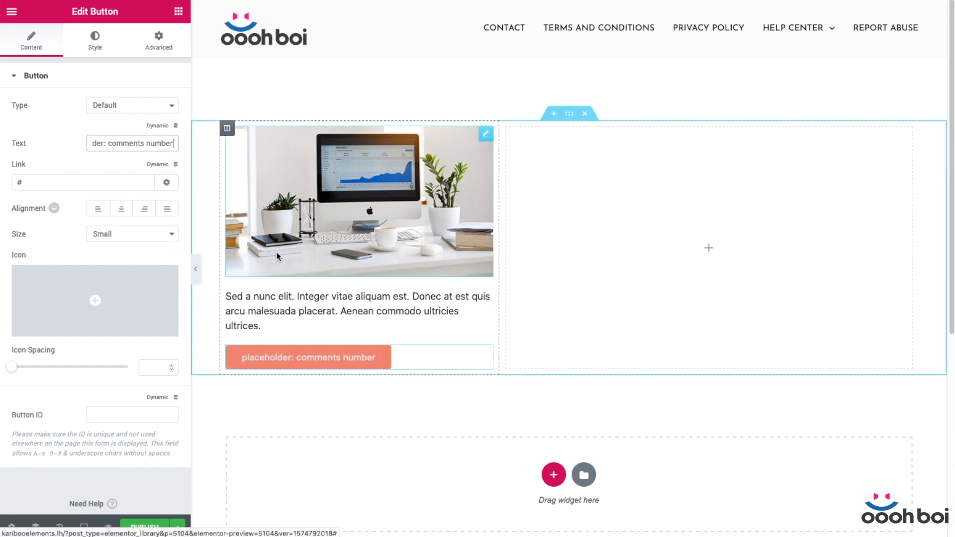
Align the button to the right and give it the solid round comment bubble icon
{"action": "left_click", "coordinate": [151, 213]}
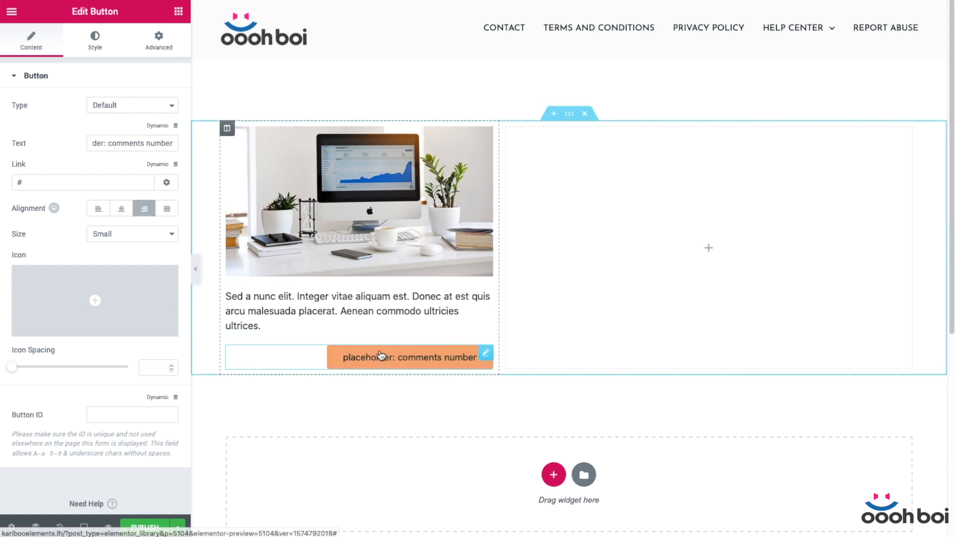
{"action": "left_click", "coordinate": [94, 275]}
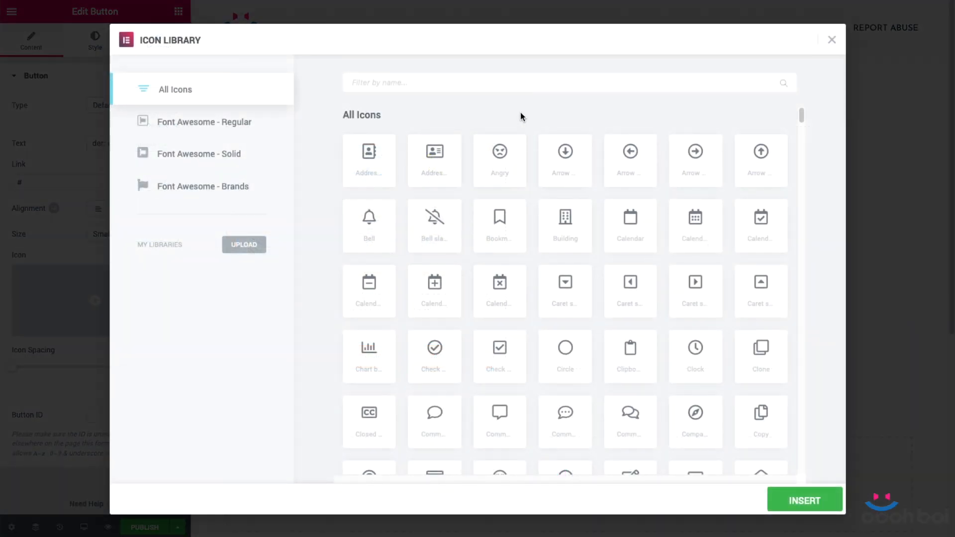
{"action": "type", "text": "com"}
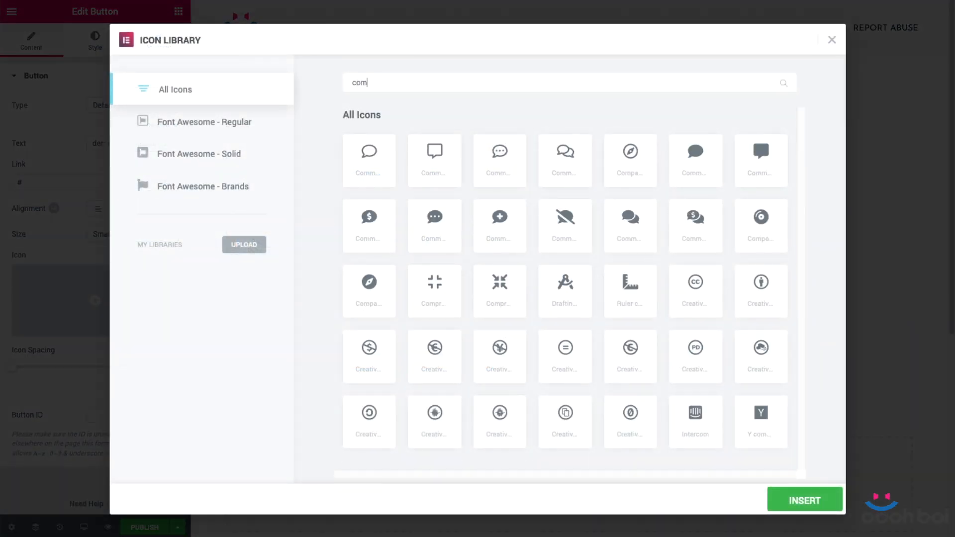
{"action": "left_click", "coordinate": [693, 179]}
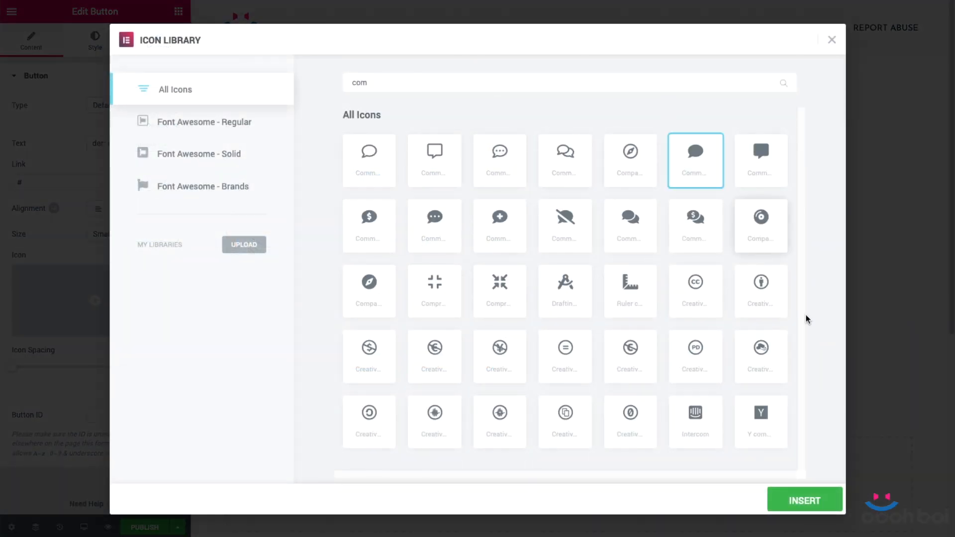
{"action": "left_click", "coordinate": [816, 510]}
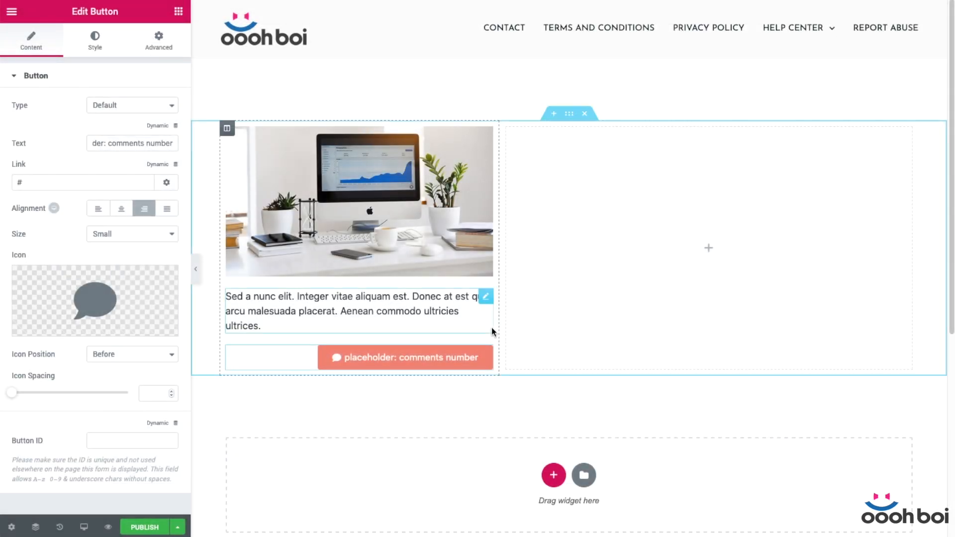
Set the button's icon position to After
{"action": "left_click", "coordinate": [123, 356]}
{"action": "left_click", "coordinate": [138, 366]}
{"action": "scroll", "coordinate": [410, 357], "scroll_direction": "down", "scroll_amount": 2}
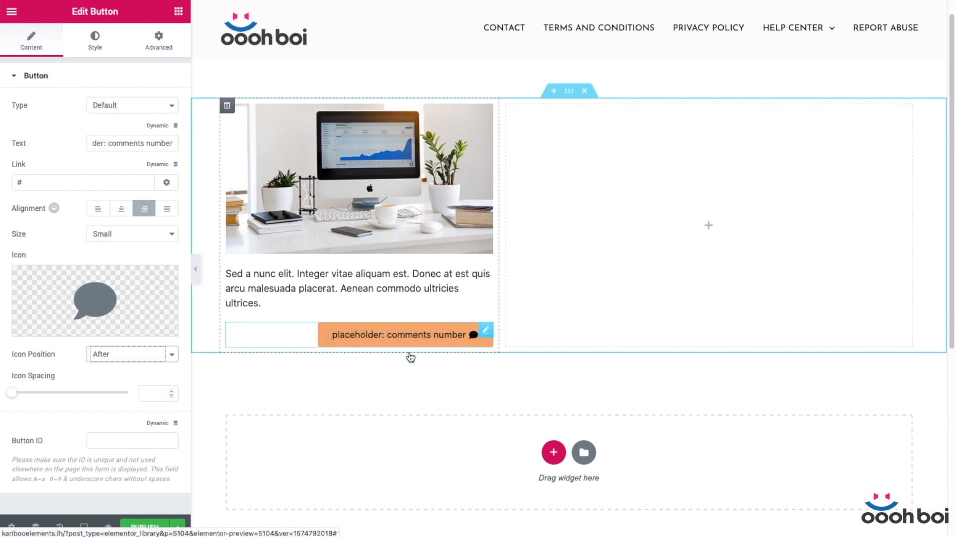
{"action": "scroll", "coordinate": [408, 358], "scroll_direction": "up", "scroll_amount": 2}
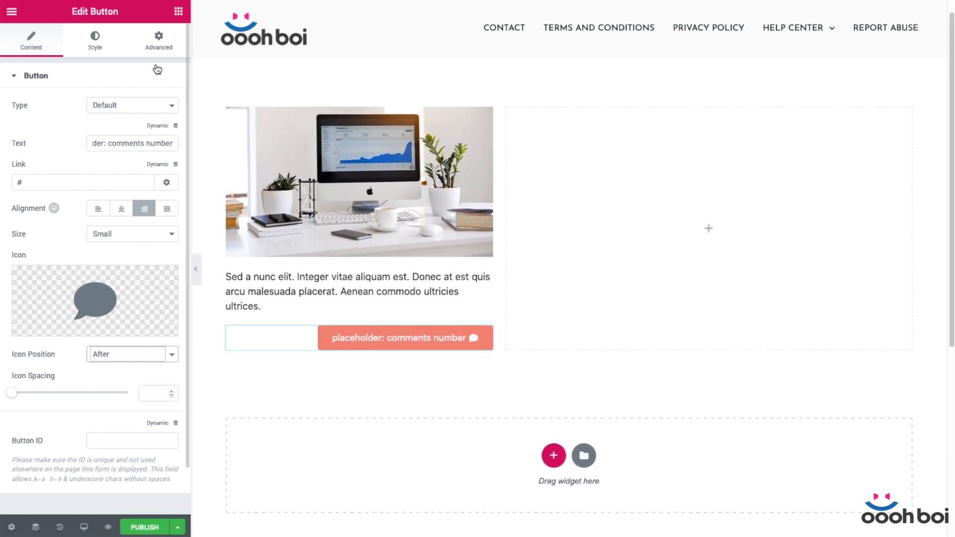
Add a Post Info widget below the button, using the stacked list layout without the Comments item
{"action": "left_click", "coordinate": [179, 11]}
{"action": "left_click_drag", "start_coordinate": [141, 298], "coordinate": [494, 351]}
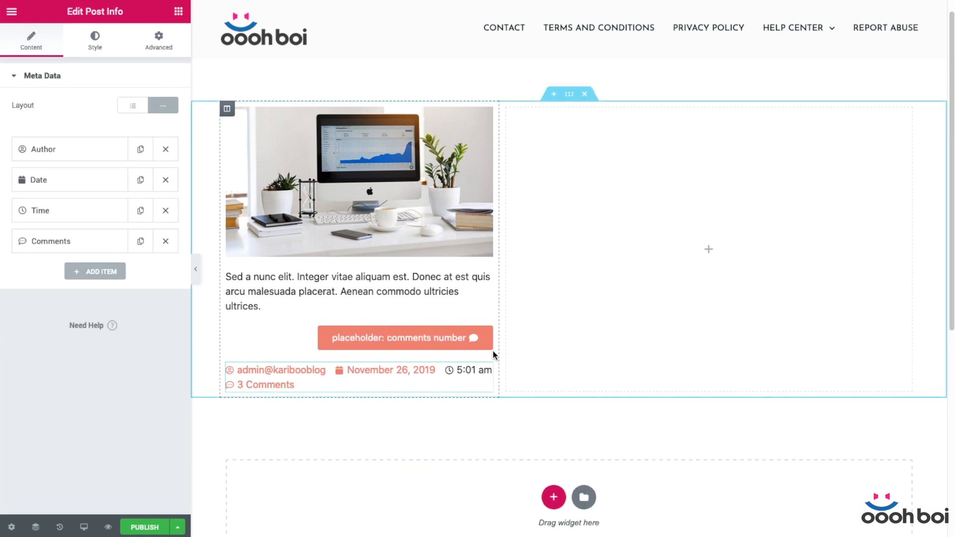
{"action": "left_click", "coordinate": [133, 111]}
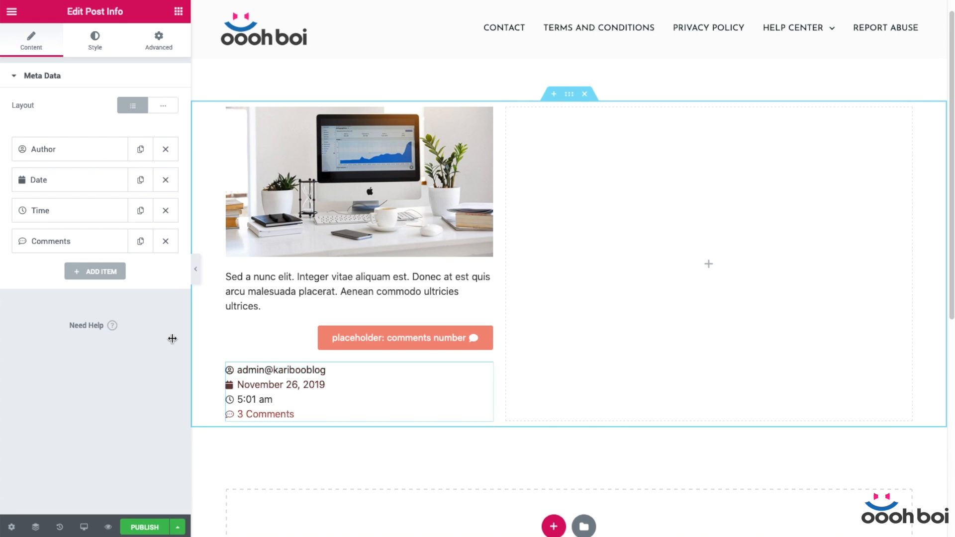
{"action": "left_click", "coordinate": [165, 241]}
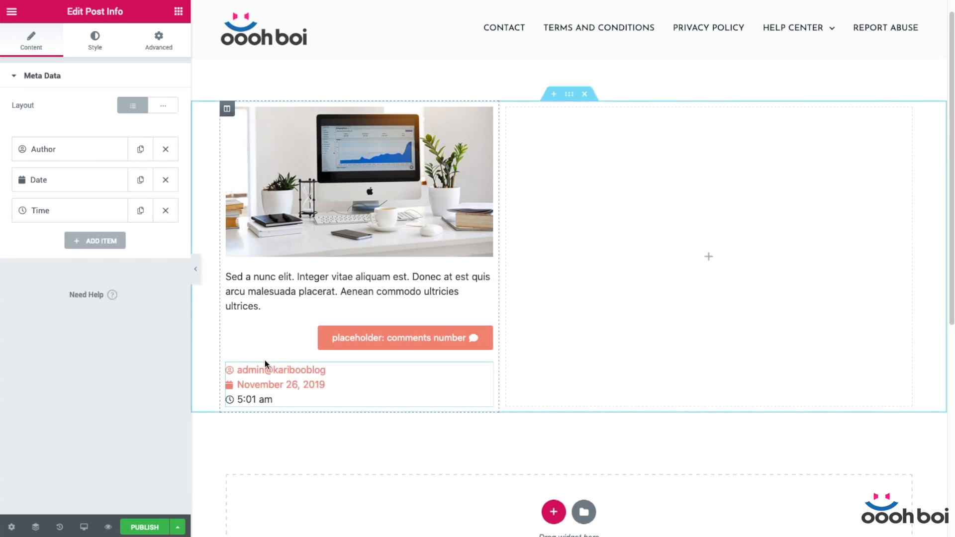
Change the Post Info's Time item to type Terms with the Categories taxonomy and the before text "Posted in: "
{"action": "left_click", "coordinate": [45, 210]}
{"action": "left_click", "coordinate": [130, 240]}
{"action": "left_click", "coordinate": [129, 260]}
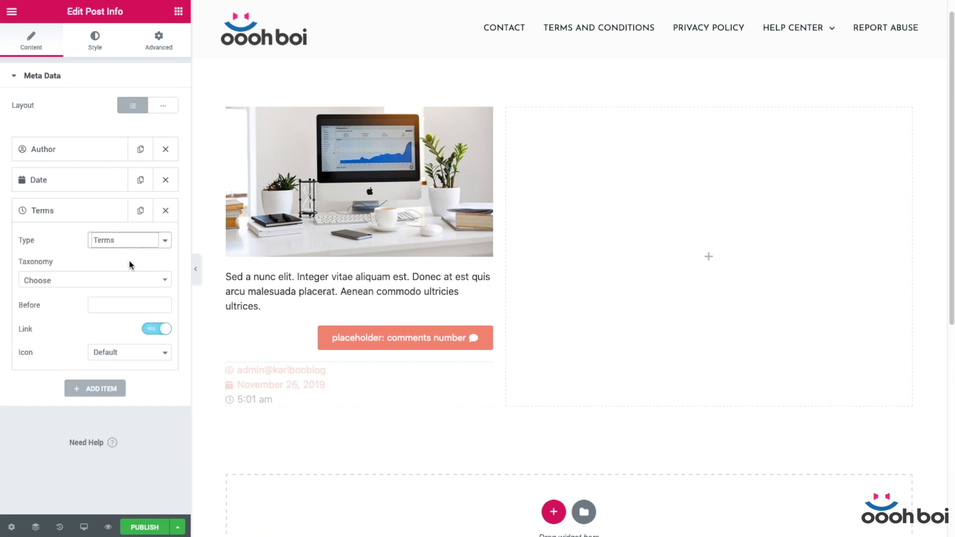
{"action": "left_click", "coordinate": [85, 280]}
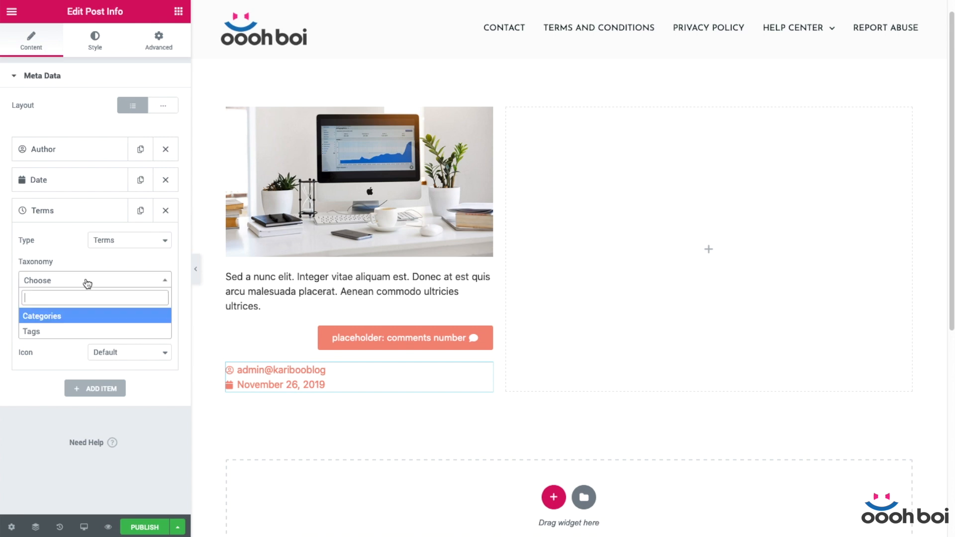
{"action": "left_click", "coordinate": [85, 314]}
{"action": "left_click", "coordinate": [106, 303]}
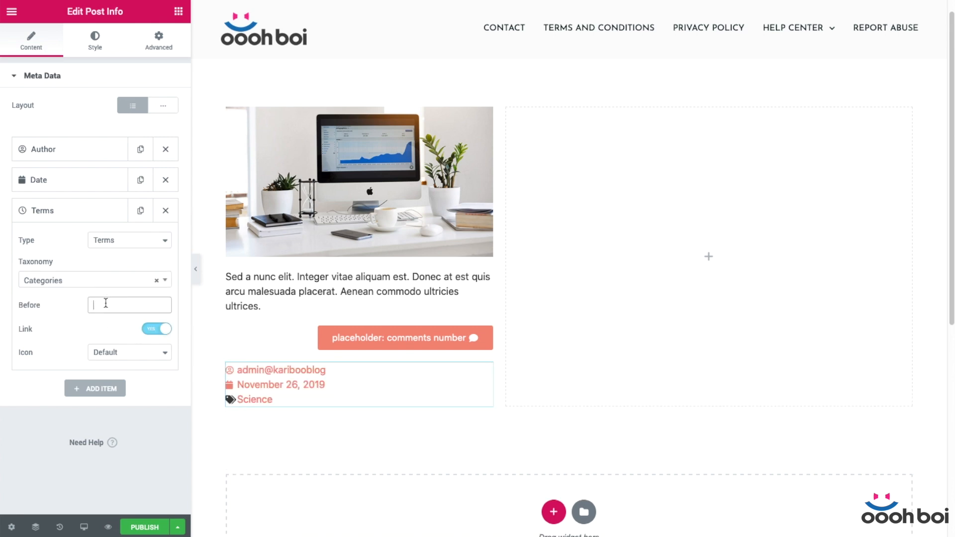
{"action": "type", "text": "Posted in:"}
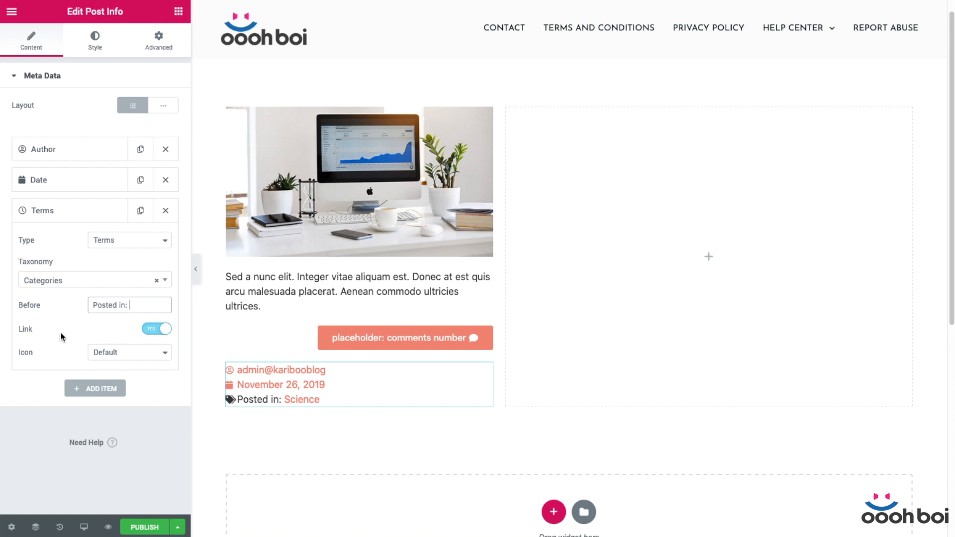
Set the icon of the Post Info's Terms, Date and Author items to None and align the list to End
{"action": "left_click", "coordinate": [128, 353]}
{"action": "left_click", "coordinate": [127, 339]}
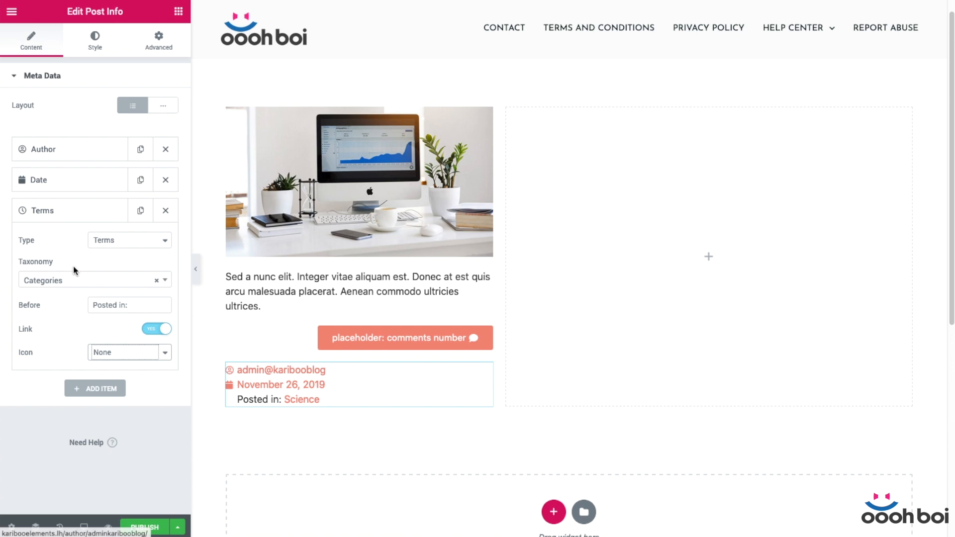
{"action": "left_click", "coordinate": [72, 183]}
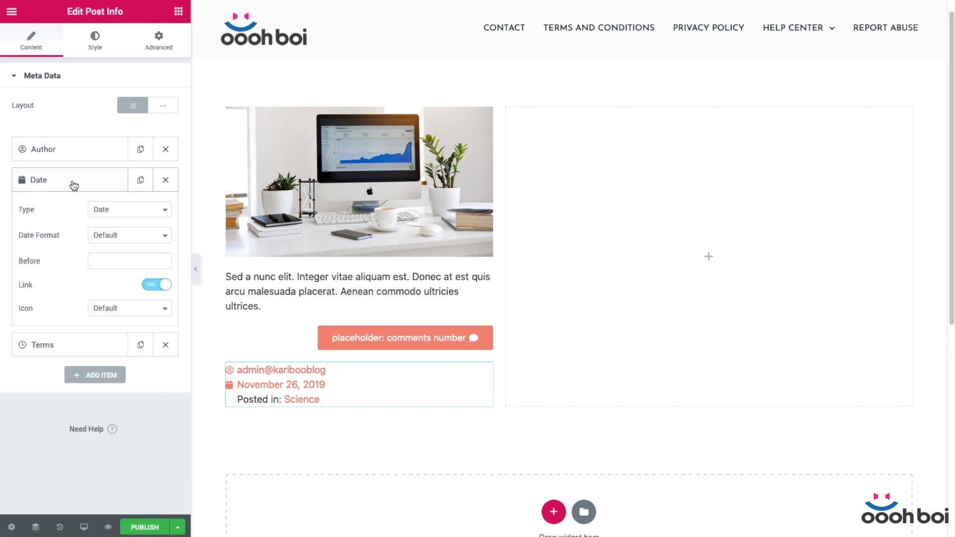
{"action": "left_click", "coordinate": [128, 311]}
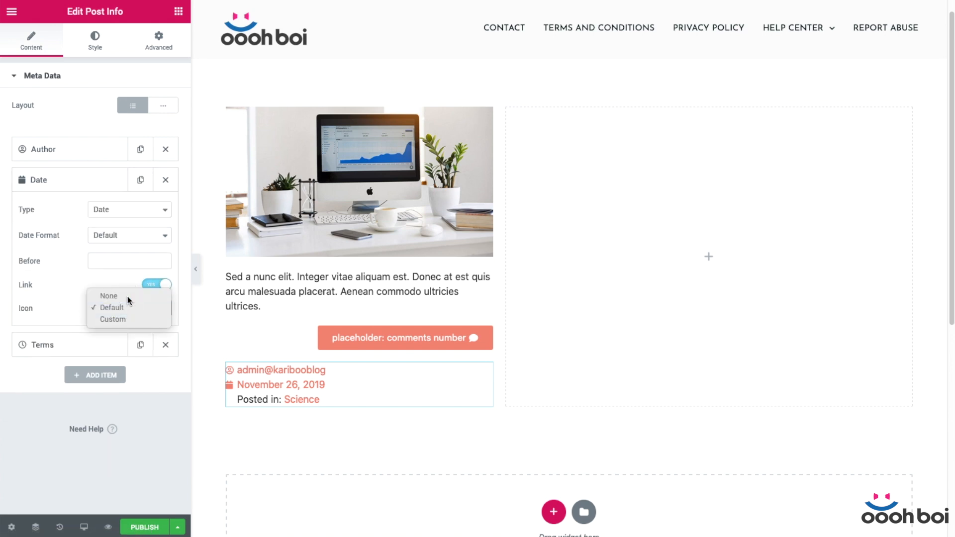
{"action": "left_click", "coordinate": [128, 297]}
{"action": "left_click", "coordinate": [85, 148]}
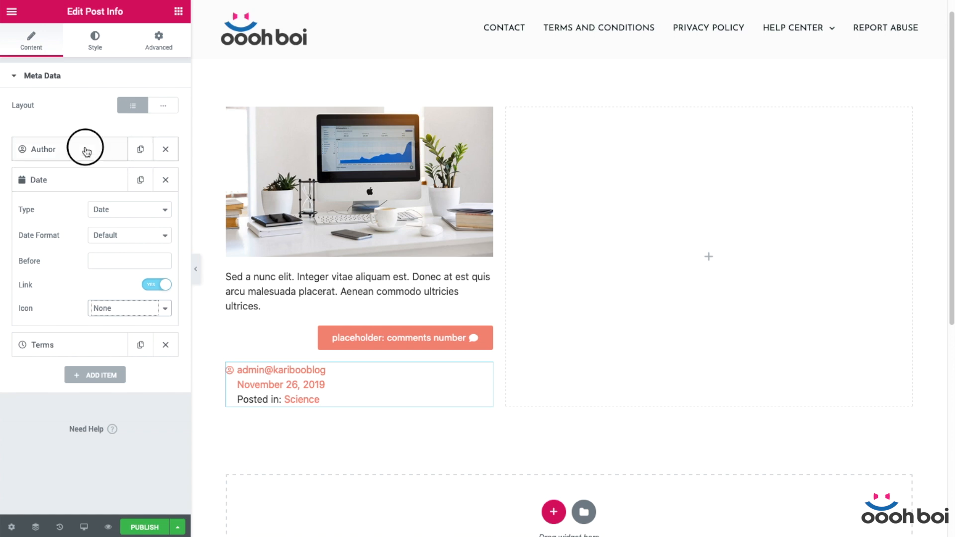
{"action": "left_click", "coordinate": [132, 272]}
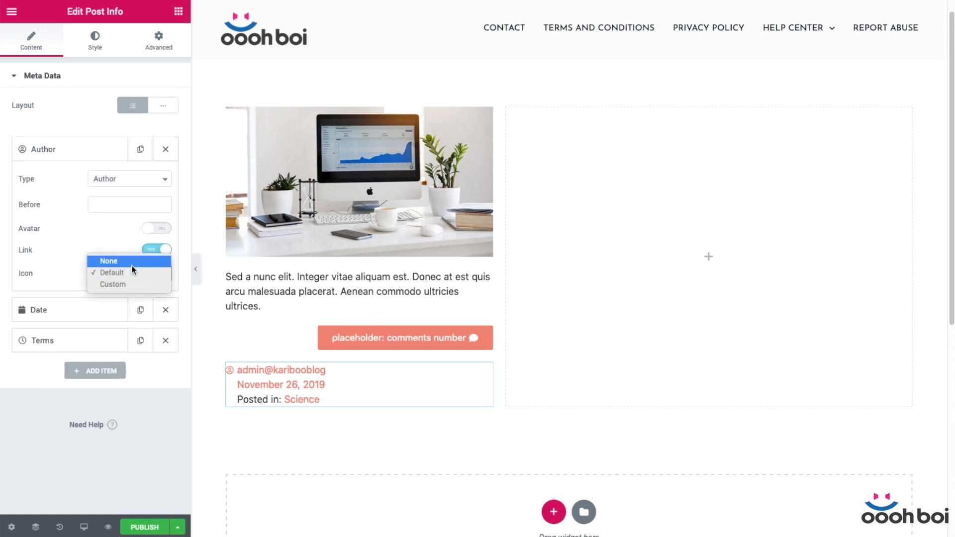
{"action": "left_click", "coordinate": [131, 262]}
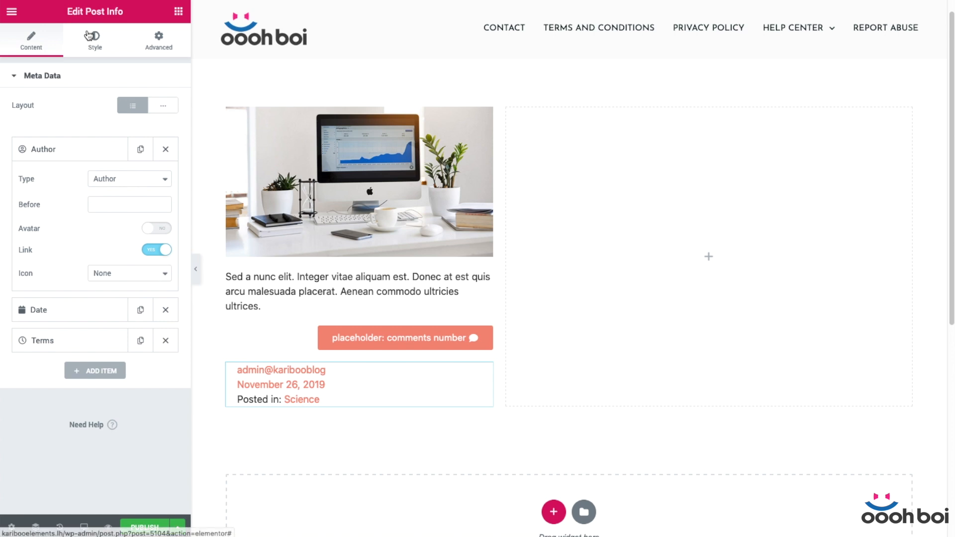
{"action": "left_click", "coordinate": [95, 39]}
{"action": "left_click", "coordinate": [164, 149]}
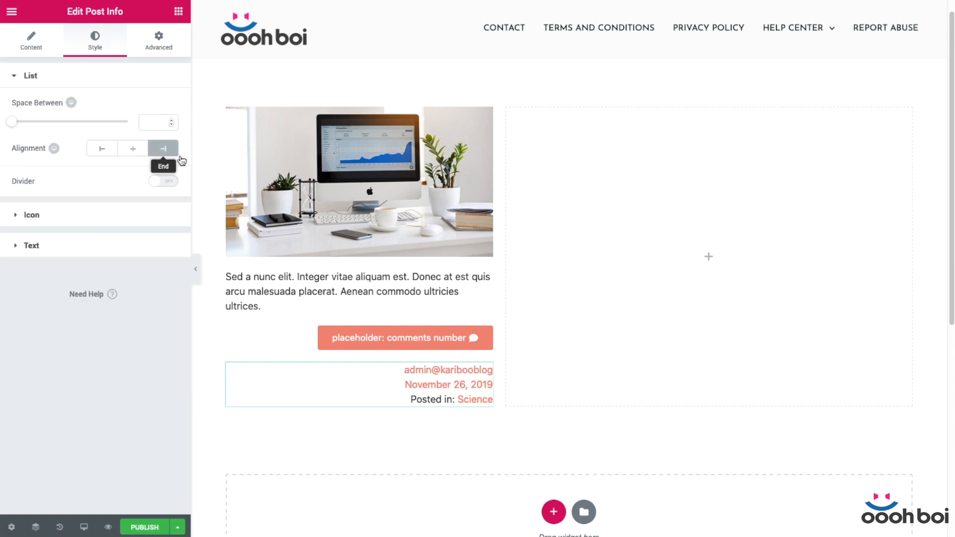
Add a right-aligned Share Buttons widget below the Post Info, keeping only the Facebook and Twitter items
{"action": "left_click", "coordinate": [179, 11]}
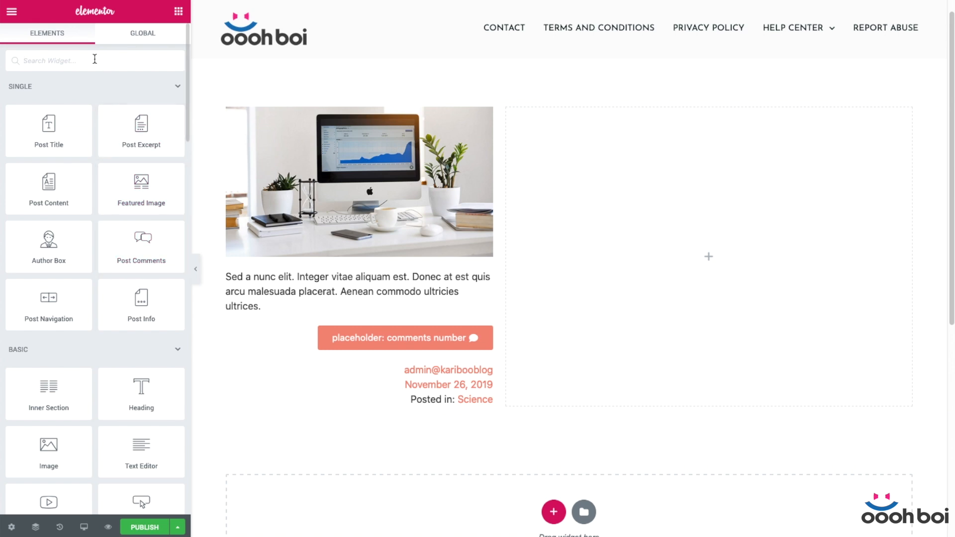
{"action": "type", "text": "sha"}
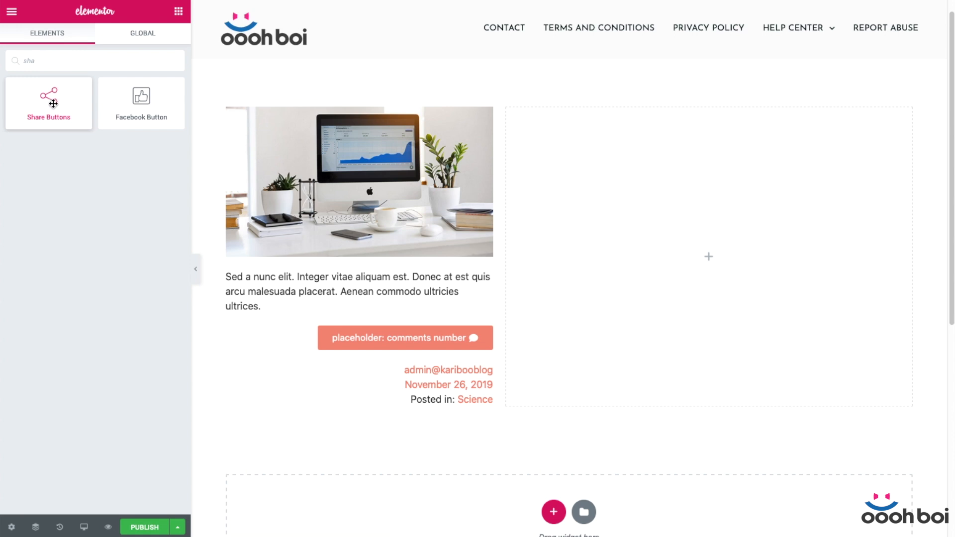
{"action": "left_click_drag", "start_coordinate": [53, 103], "coordinate": [448, 398]}
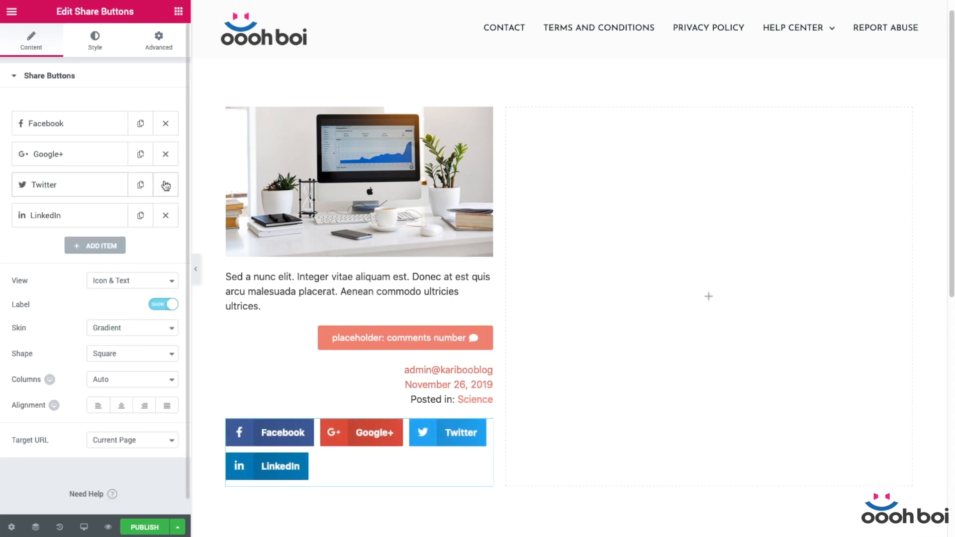
{"action": "left_click", "coordinate": [166, 154]}
{"action": "left_click", "coordinate": [166, 185]}
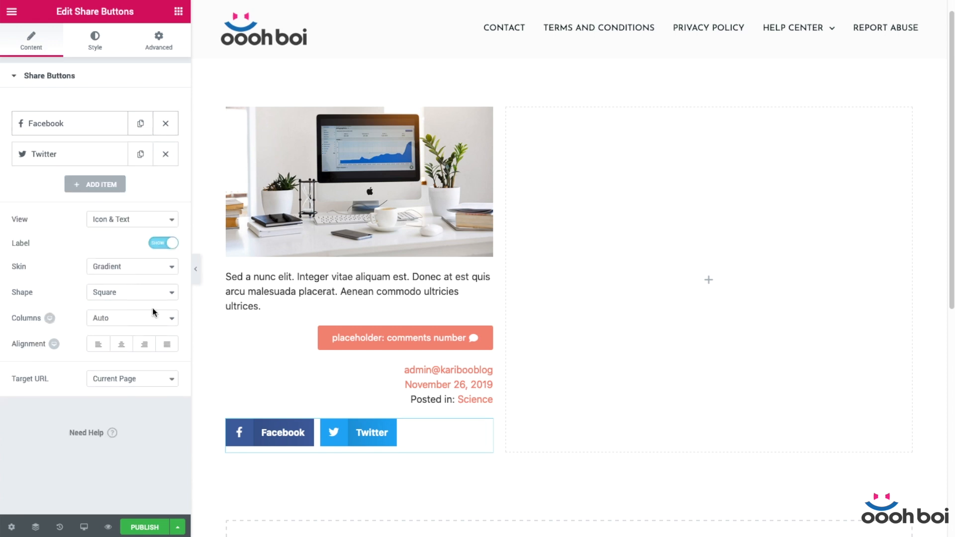
{"action": "left_click", "coordinate": [143, 343]}
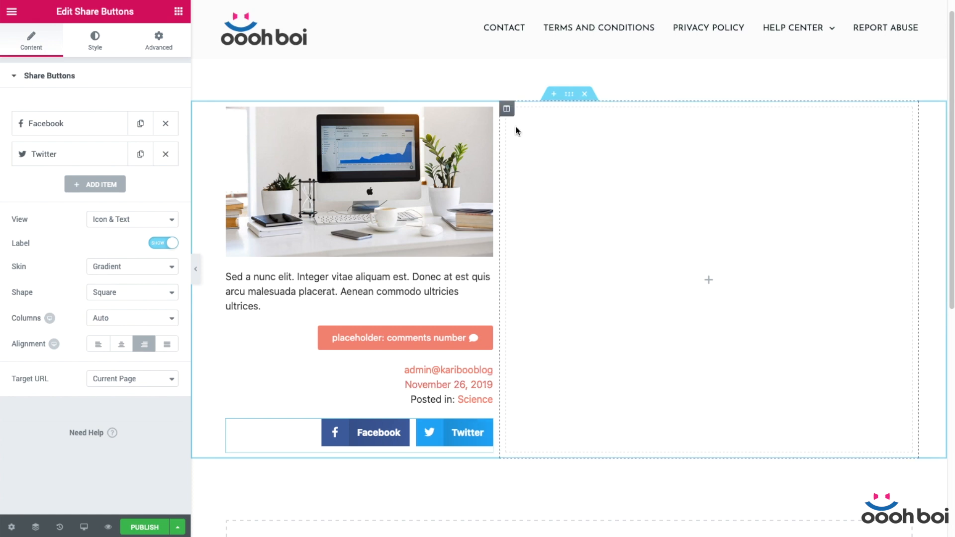
Add a Heading widget to the empty 60% column with the title "placeholder: reading time" and the HTML tag span
{"action": "left_click", "coordinate": [506, 108]}
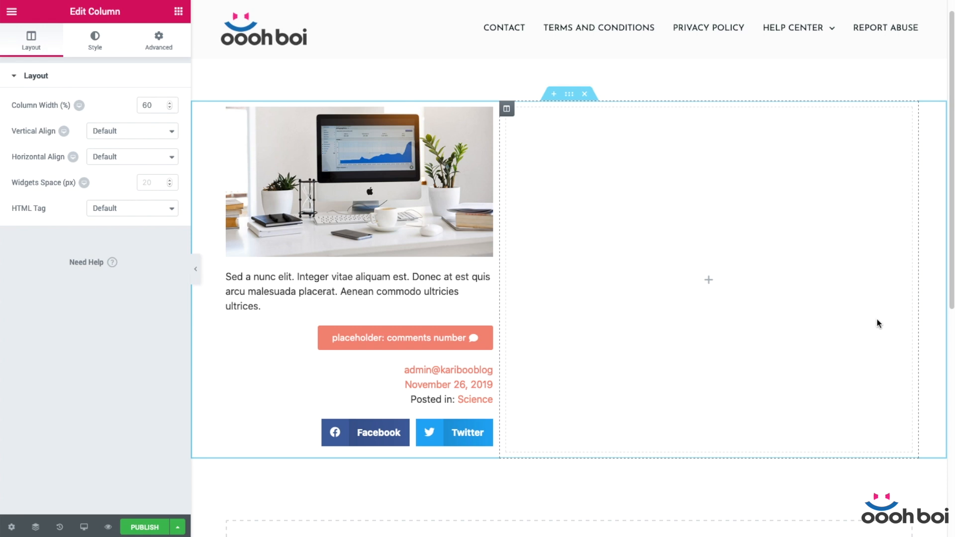
{"action": "left_click", "coordinate": [179, 12]}
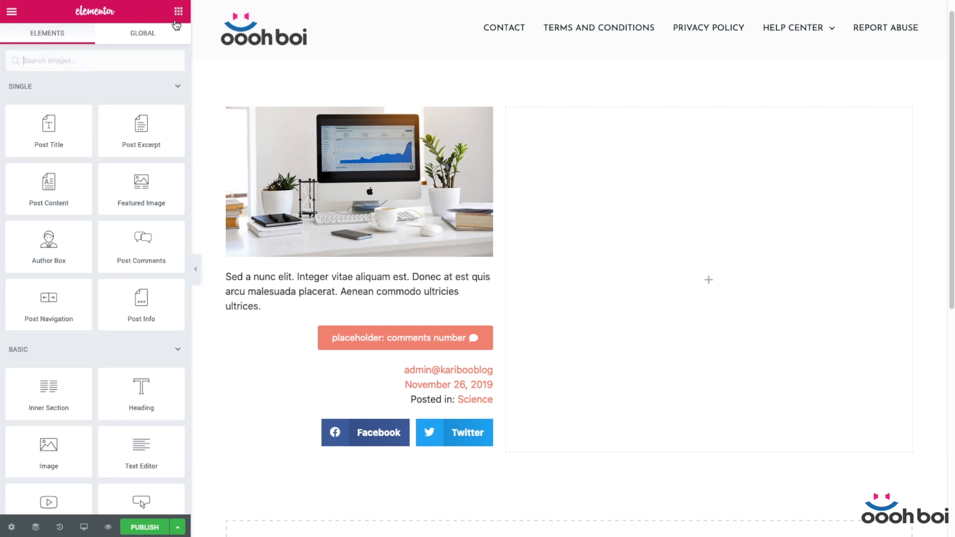
{"action": "left_click_drag", "start_coordinate": [133, 387], "coordinate": [640, 231]}
{"action": "left_click_drag", "start_coordinate": [137, 118], "coordinate": [3, 114]}
{"action": "type", "text": "pl"}
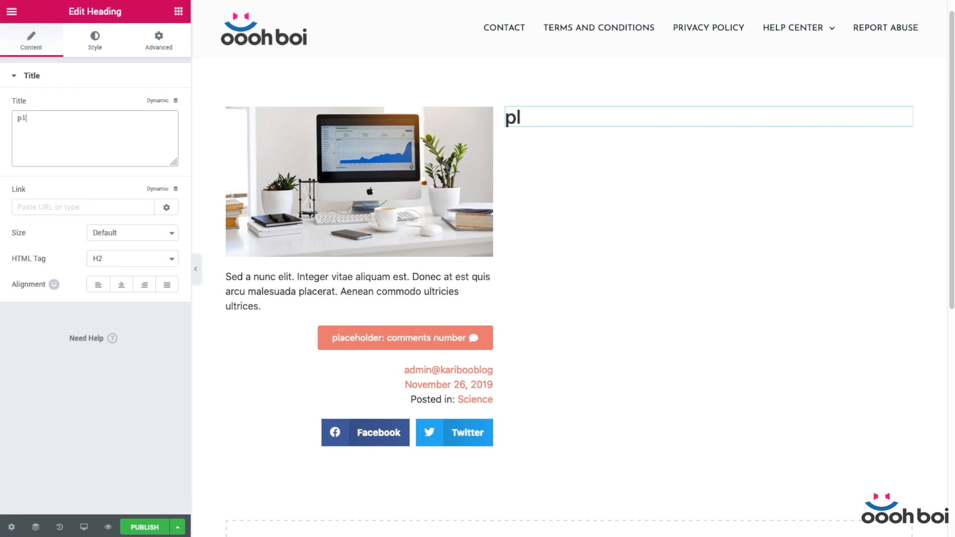
{"action": "type", "text": "aceholder: reading time"}
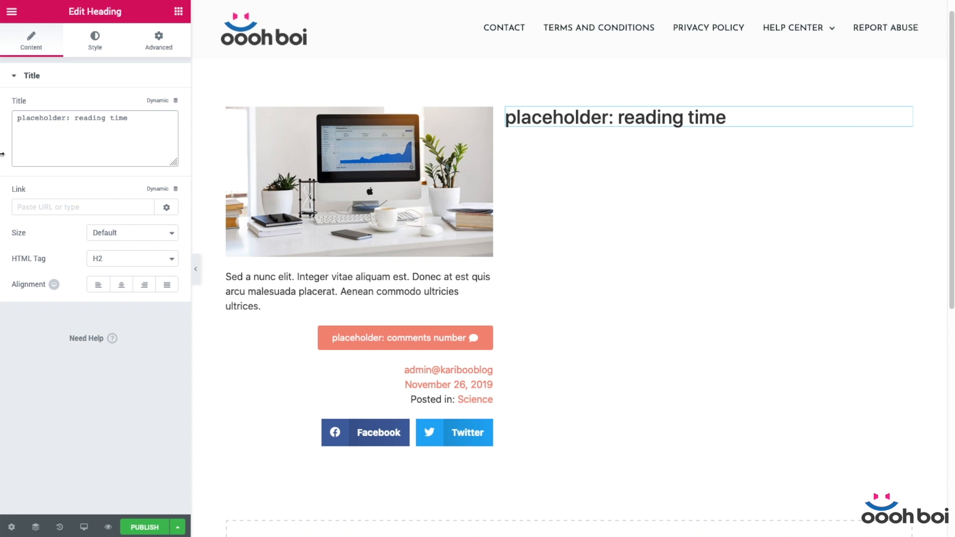
{"action": "left_click", "coordinate": [125, 256]}
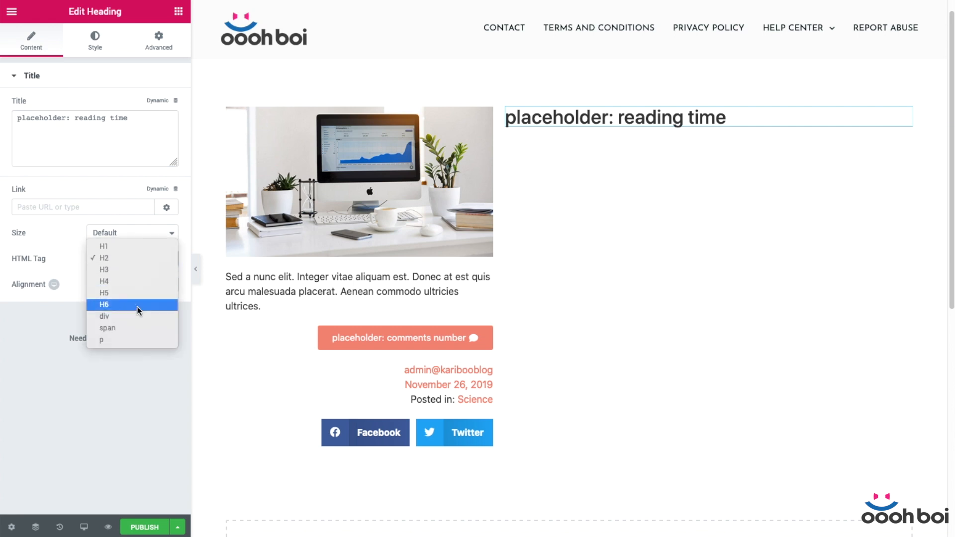
{"action": "left_click", "coordinate": [133, 327]}
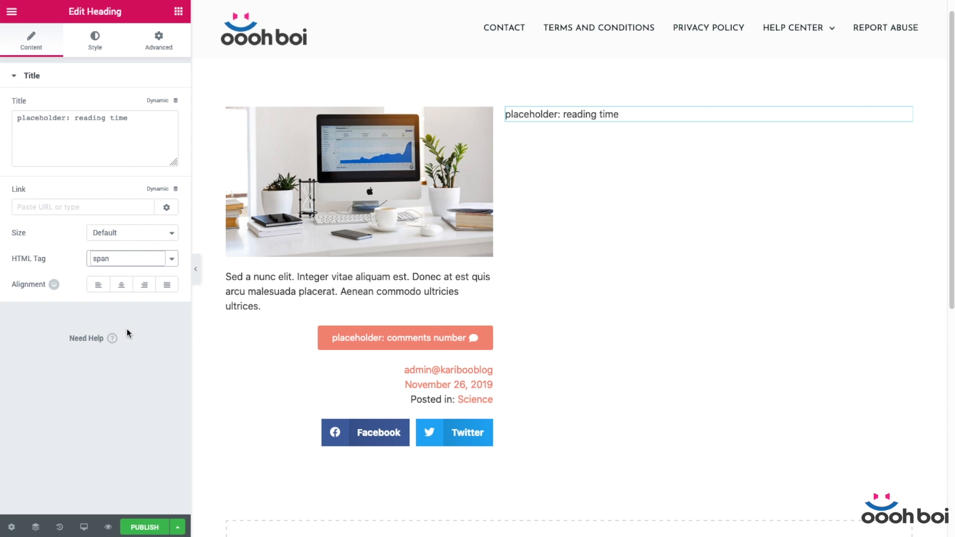
Add a Post Title widget below the reading time heading and a Post Content widget beneath it
{"action": "left_click", "coordinate": [178, 11]}
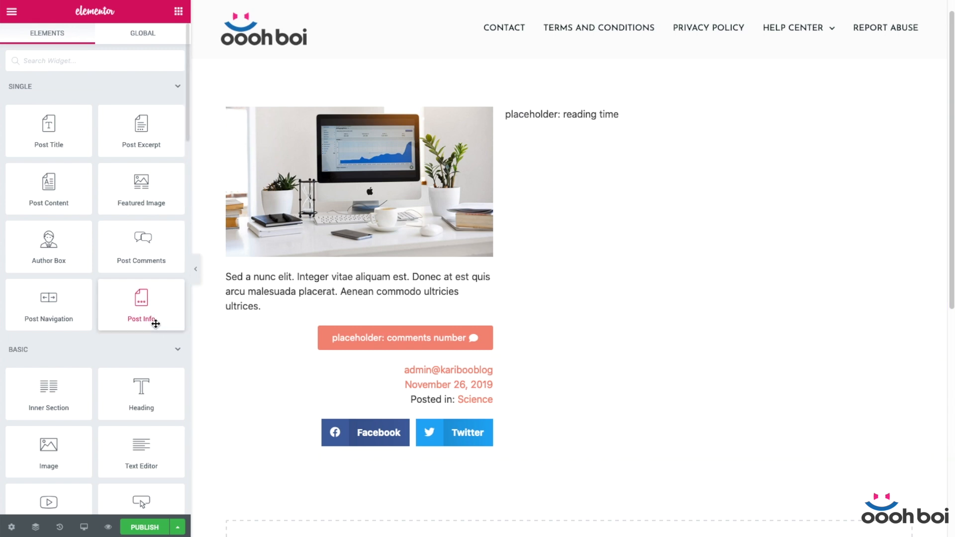
{"action": "left_click_drag", "start_coordinate": [49, 130], "coordinate": [682, 154]}
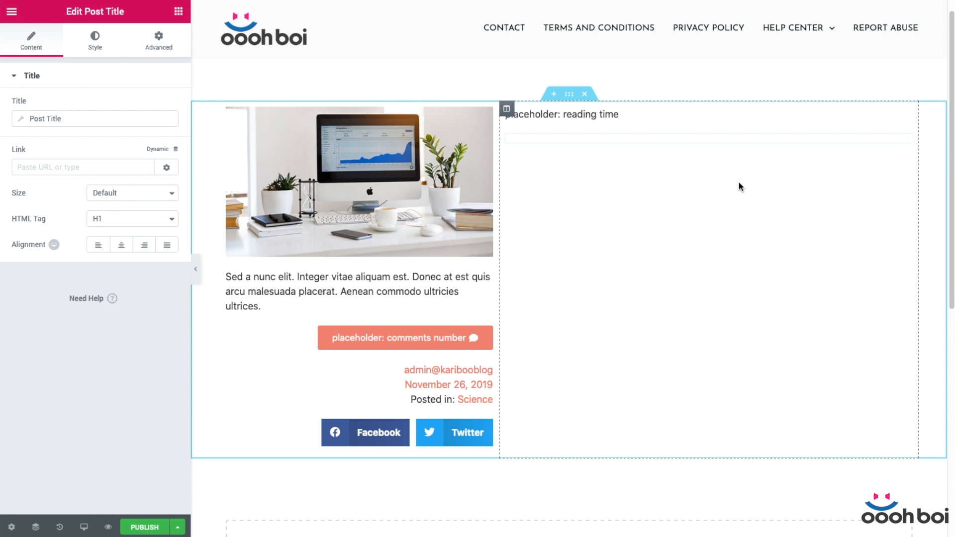
{"action": "left_click", "coordinate": [178, 11]}
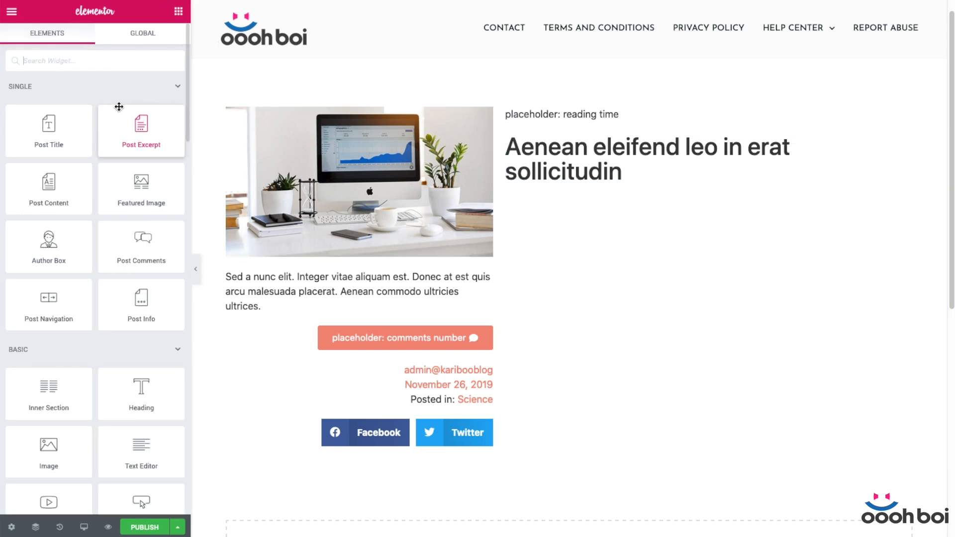
{"action": "left_click_drag", "start_coordinate": [56, 189], "coordinate": [565, 182]}
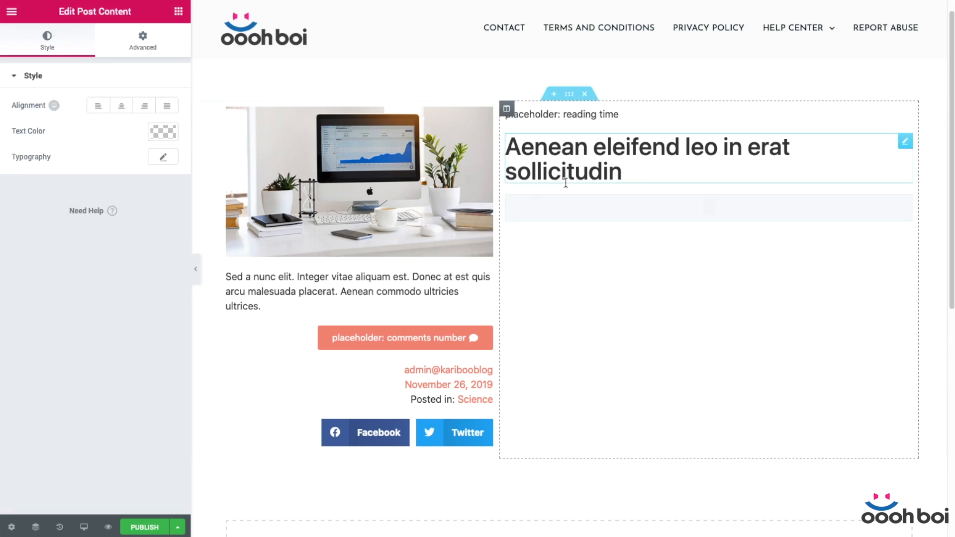
Add a Post Comments widget below the post content in the same column
{"action": "scroll", "coordinate": [756, 262], "scroll_direction": "down", "scroll_amount": 15}
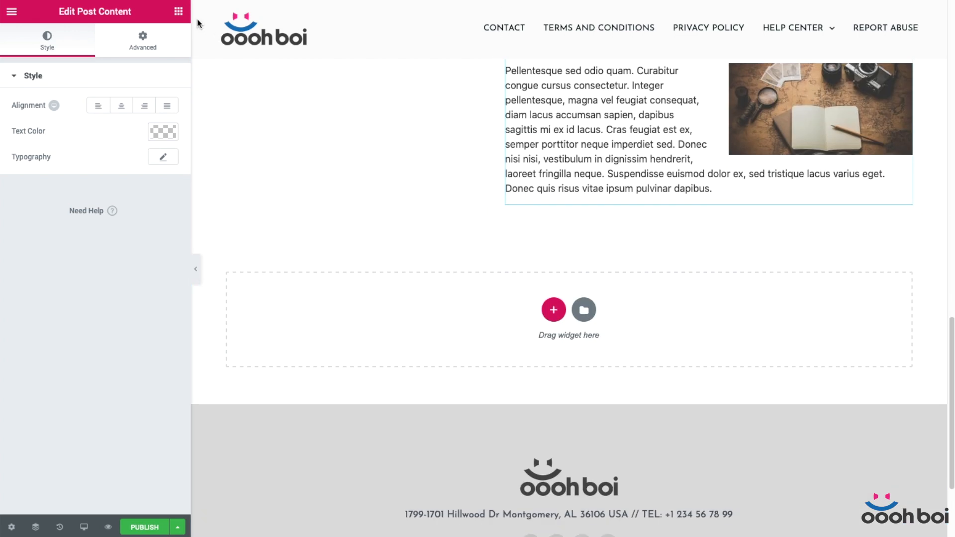
{"action": "left_click", "coordinate": [178, 11]}
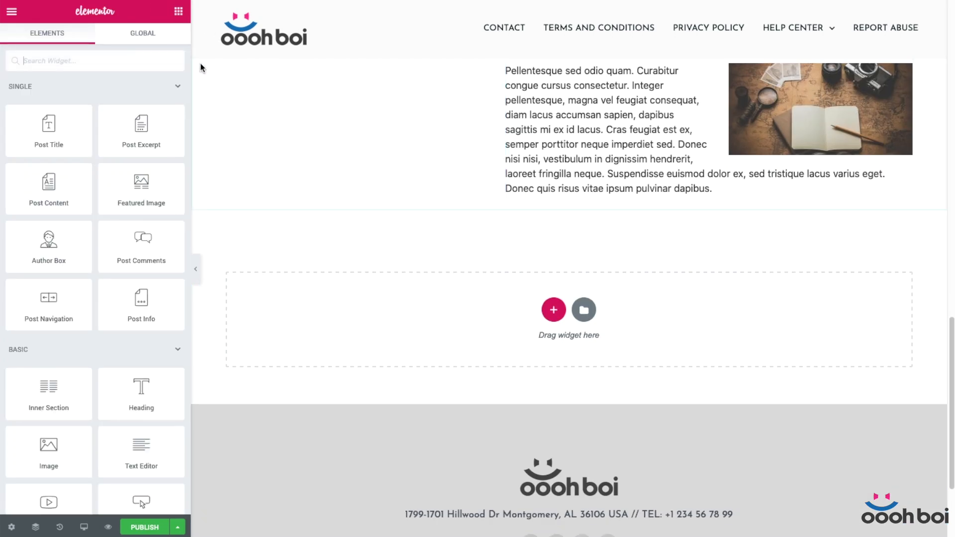
{"action": "left_click_drag", "start_coordinate": [158, 236], "coordinate": [552, 189]}
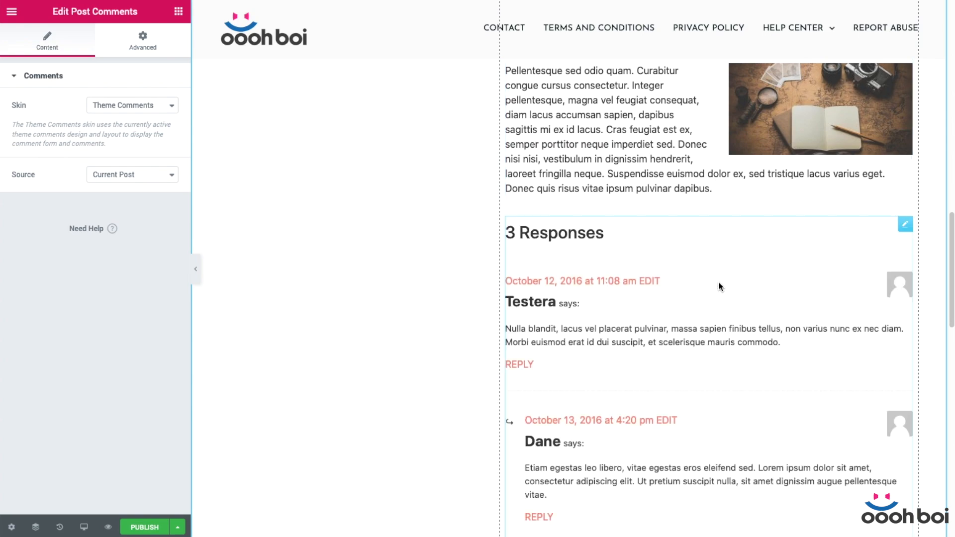
Replace the comments placeholder button's text with the dynamic Comments Number tag
{"action": "scroll", "coordinate": [718, 284], "scroll_direction": "up", "scroll_amount": 15}
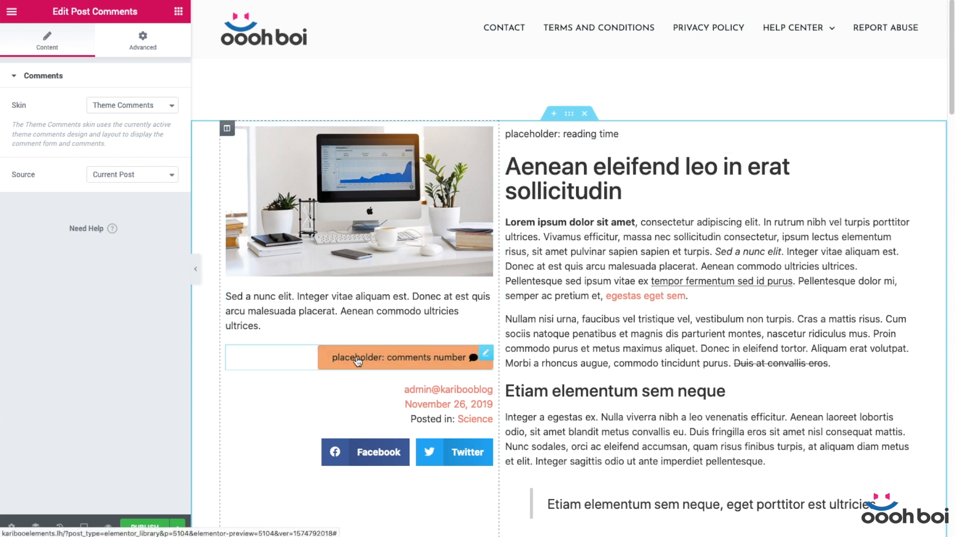
{"action": "left_click", "coordinate": [487, 355]}
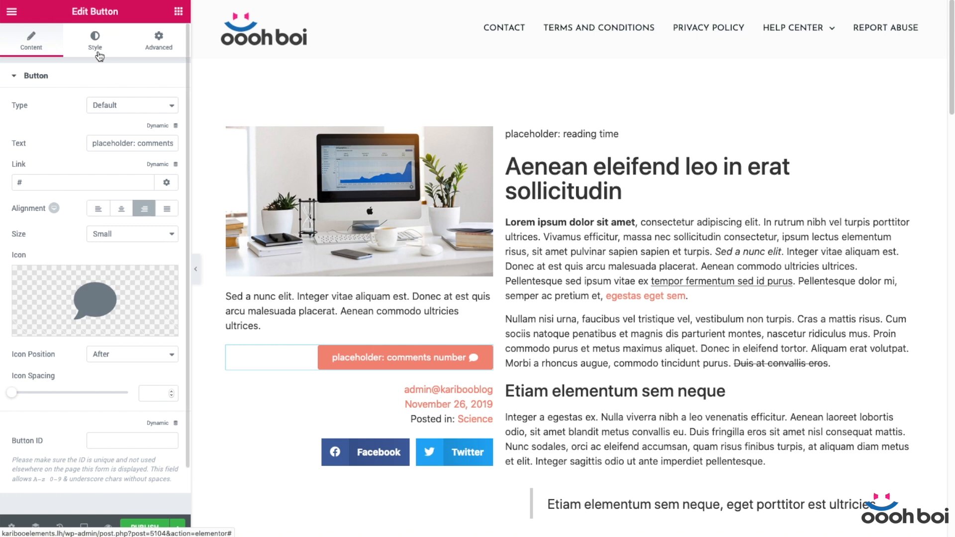
{"action": "left_click", "coordinate": [166, 128]}
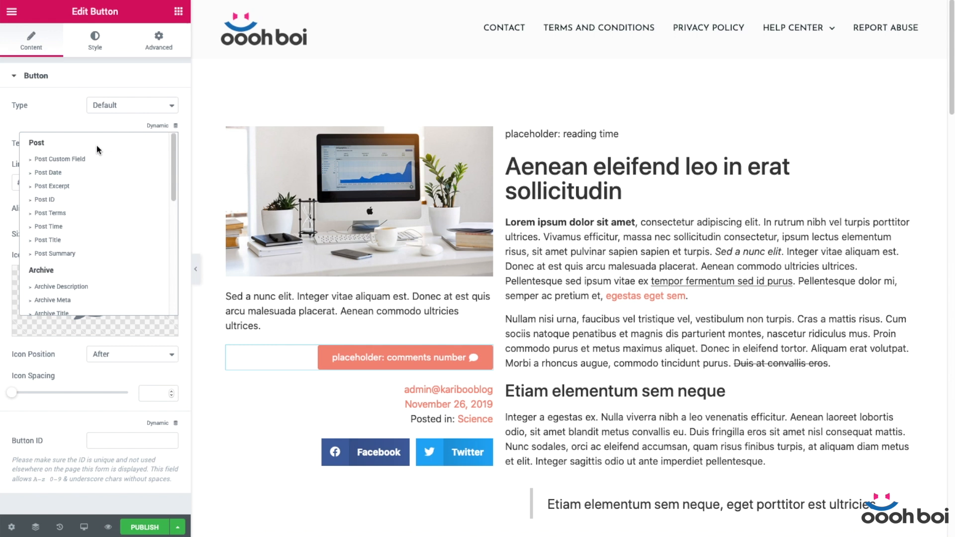
{"action": "scroll", "coordinate": [131, 180], "scroll_direction": "down", "scroll_amount": 8}
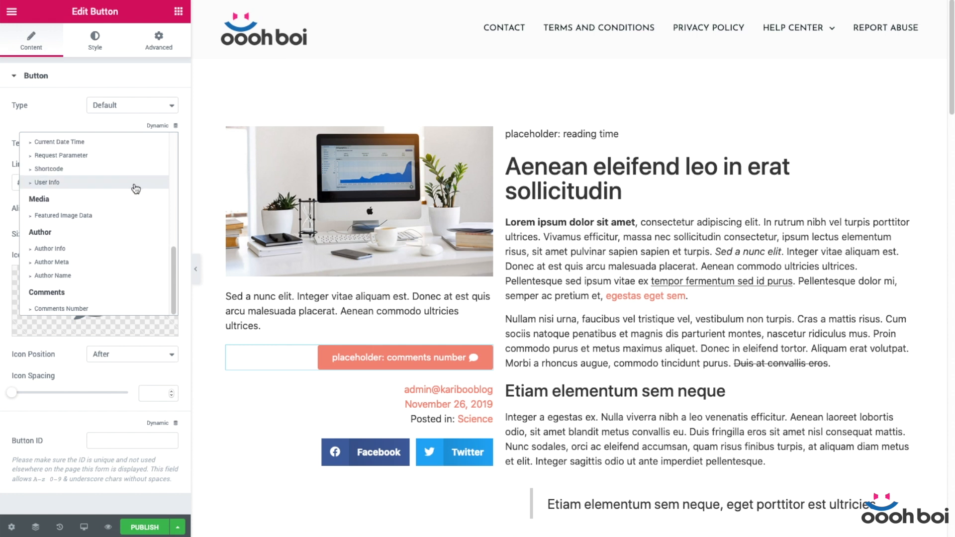
{"action": "left_click", "coordinate": [99, 309]}
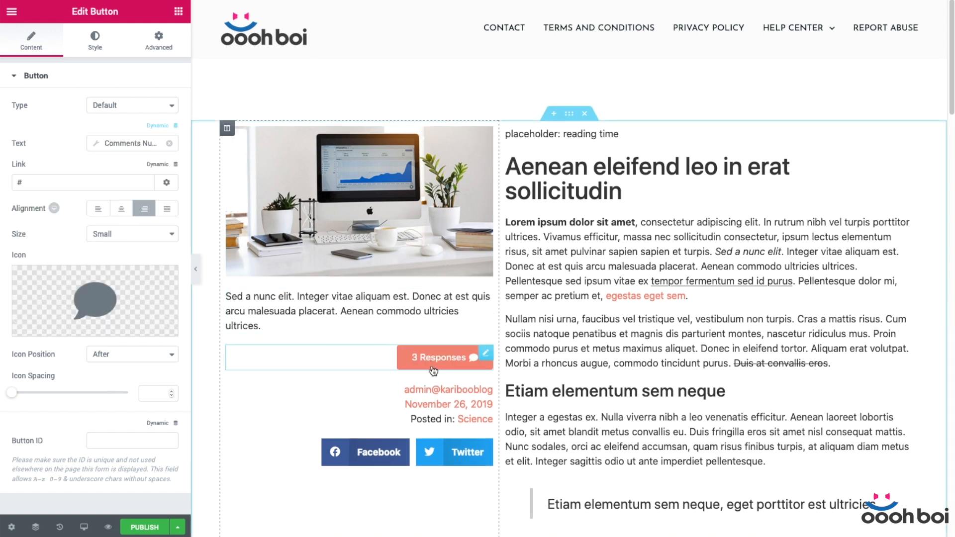
Set the comments number button's link to the anchor #comments
{"action": "scroll", "coordinate": [772, 343], "scroll_direction": "down", "scroll_amount": 20}
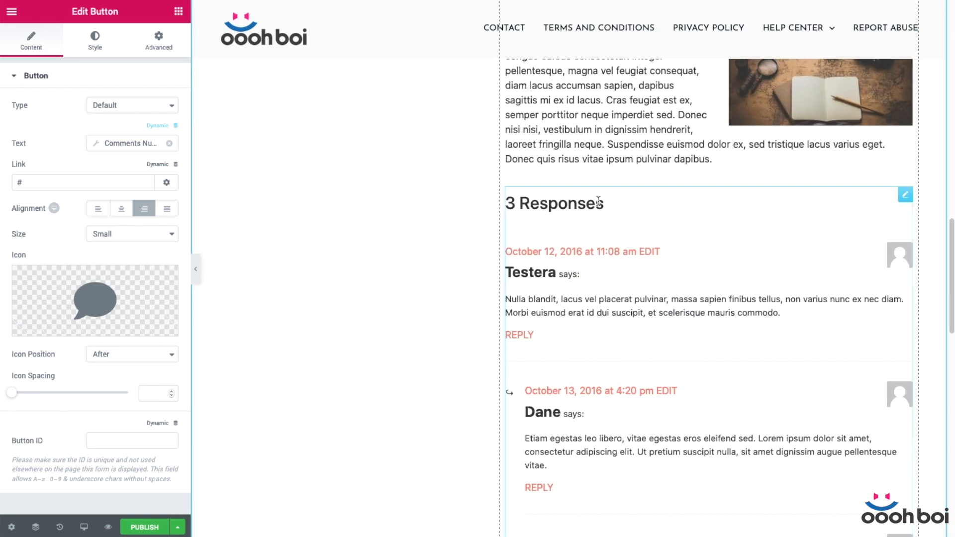
{"action": "scroll", "coordinate": [628, 208], "scroll_direction": "up", "scroll_amount": 15}
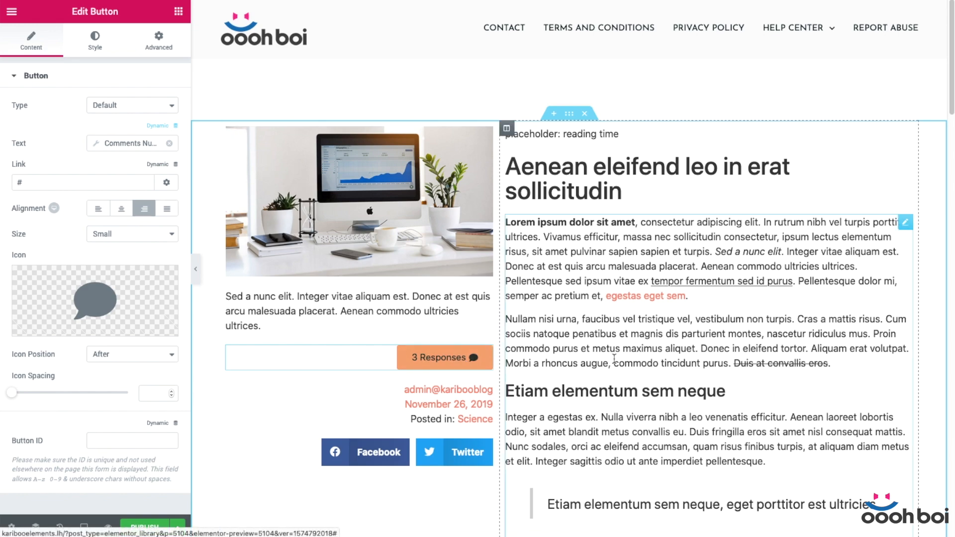
{"action": "scroll", "coordinate": [751, 428], "scroll_direction": "down", "scroll_amount": 8}
{"action": "scroll", "coordinate": [749, 420], "scroll_direction": "up", "scroll_amount": 8}
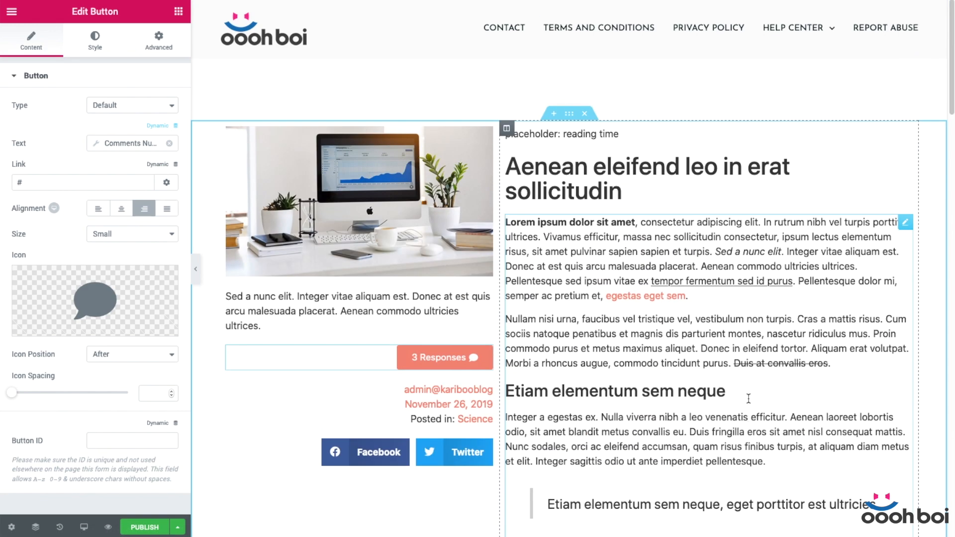
{"action": "left_click", "coordinate": [105, 188]}
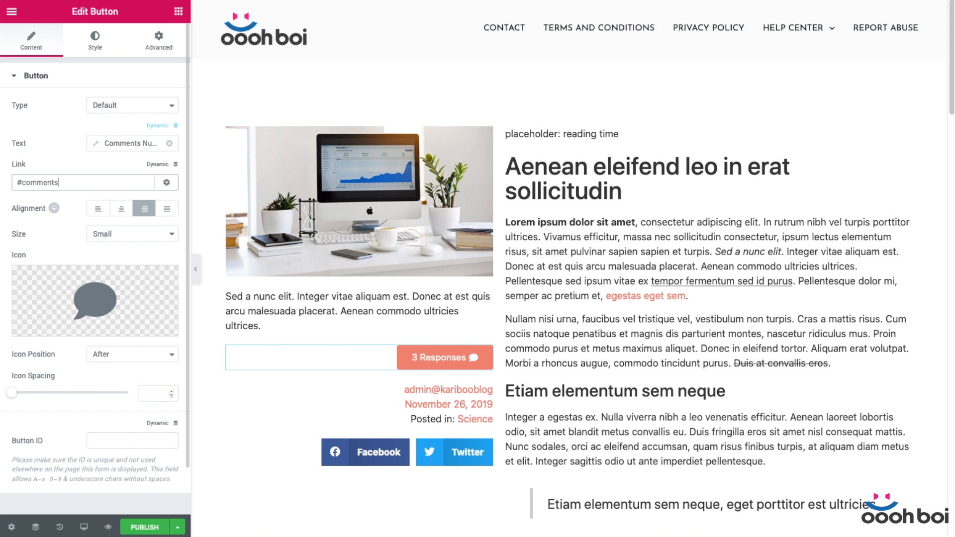
{"action": "scroll", "coordinate": [786, 327], "scroll_direction": "down", "scroll_amount": 4}
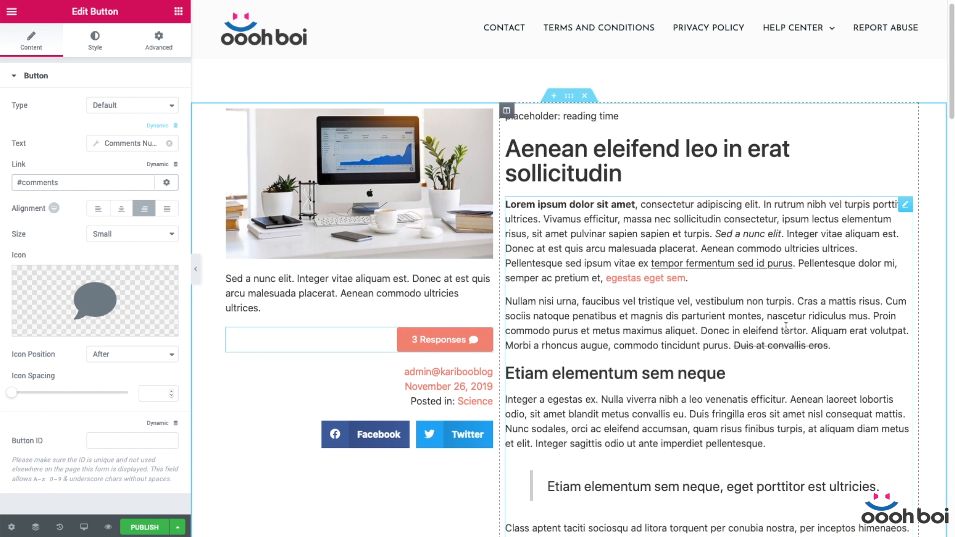
Replace the comments number button's #comments link with the dynamic Popup action
{"action": "scroll", "coordinate": [786, 327], "scroll_direction": "down", "scroll_amount": 8}
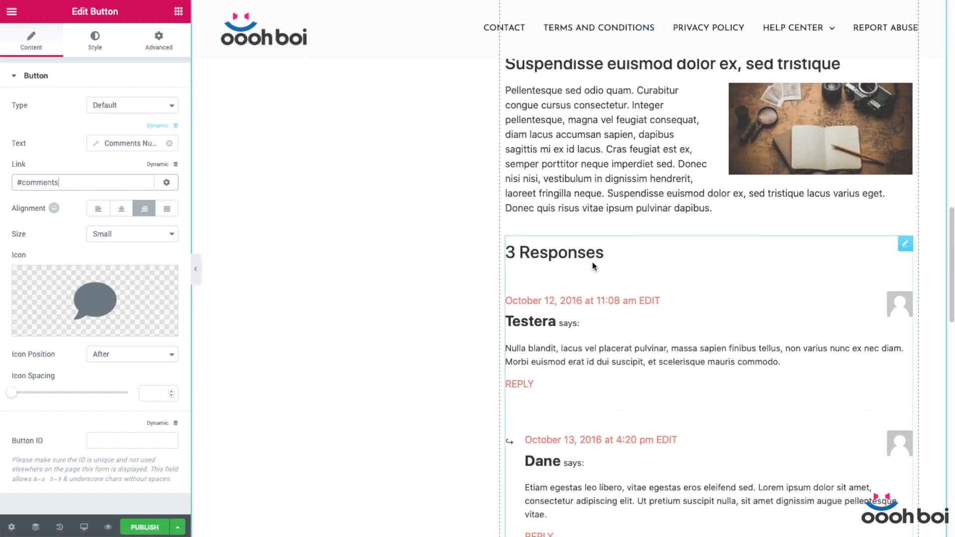
{"action": "scroll", "coordinate": [598, 267], "scroll_direction": "up", "scroll_amount": 10}
{"action": "scroll", "coordinate": [600, 266], "scroll_direction": "up", "scroll_amount": 7}
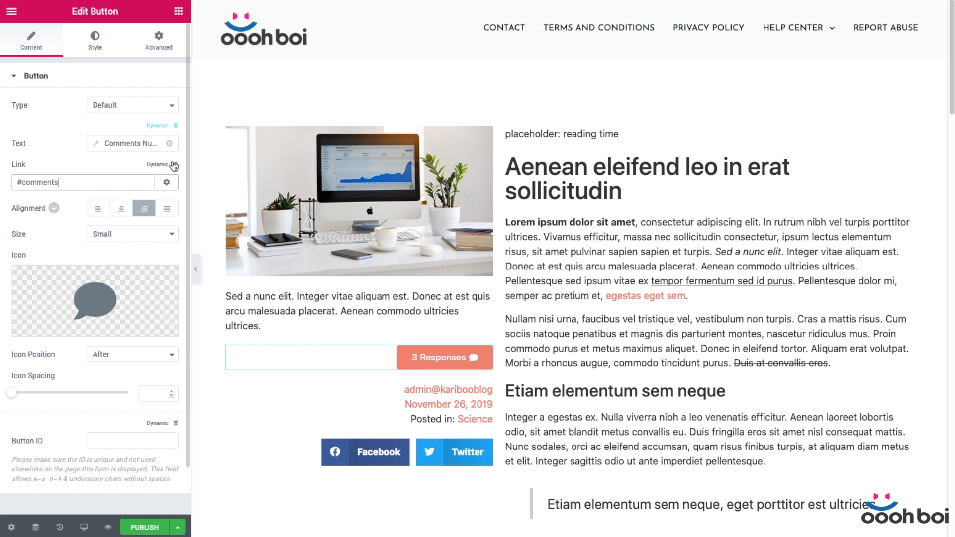
{"action": "left_click", "coordinate": [158, 167]}
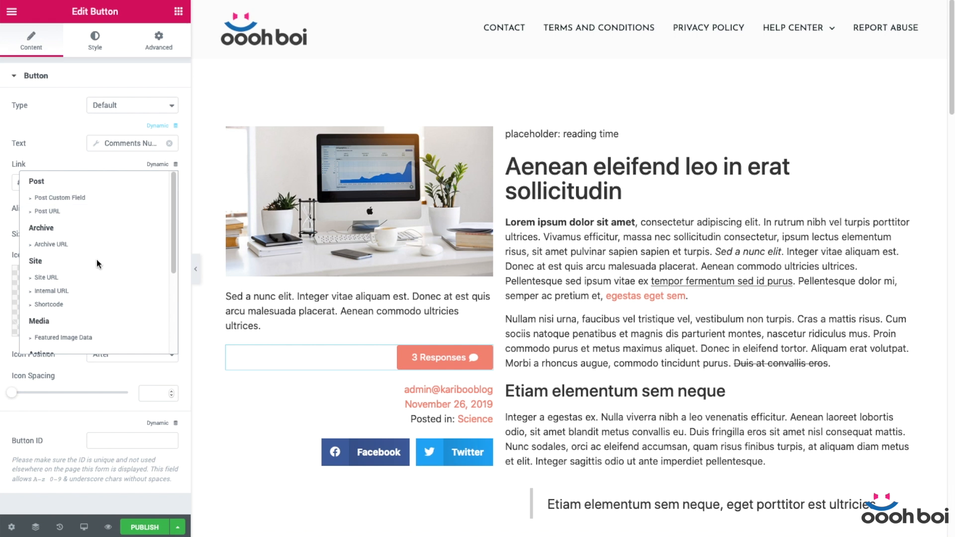
{"action": "scroll", "coordinate": [130, 236], "scroll_direction": "down", "scroll_amount": 1}
{"action": "scroll", "coordinate": [130, 234], "scroll_direction": "down", "scroll_amount": 2}
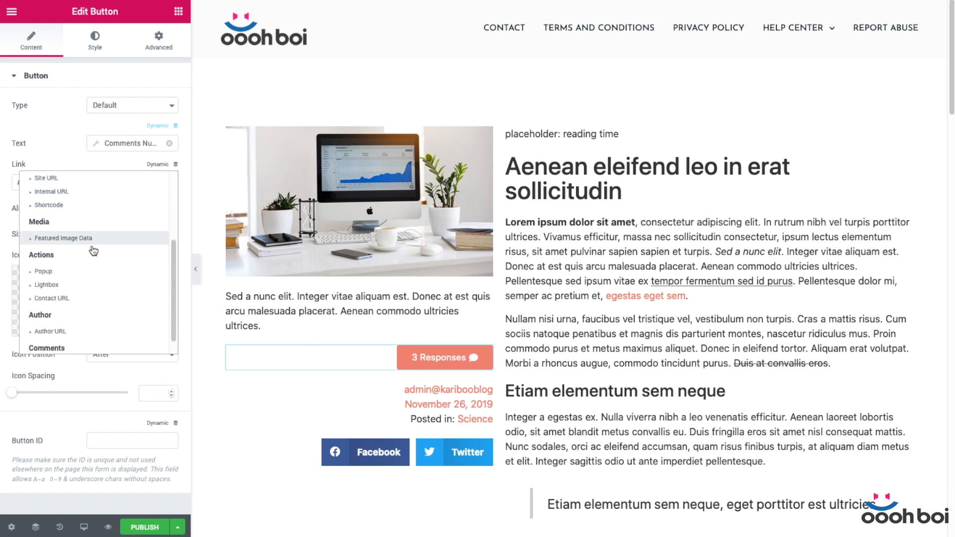
{"action": "scroll", "coordinate": [130, 254], "scroll_direction": "down", "scroll_amount": 1}
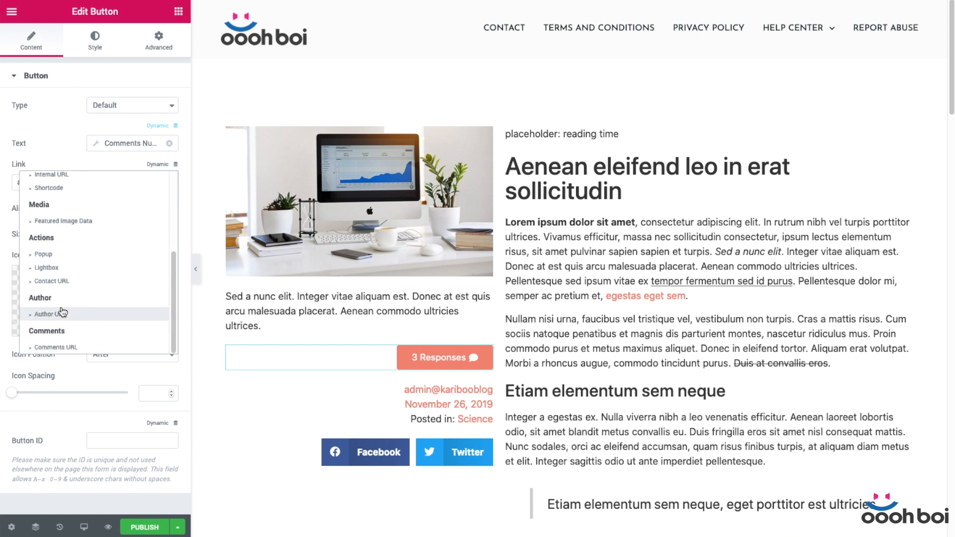
{"action": "left_click", "coordinate": [50, 254]}
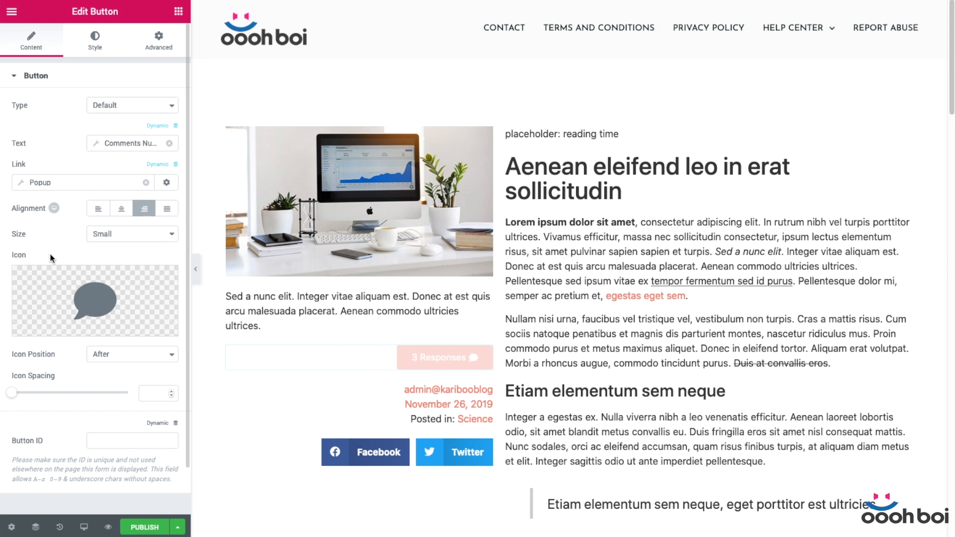
Configure the button's popup link to open the HELLO Comments Popup template
{"action": "left_click", "coordinate": [20, 183]}
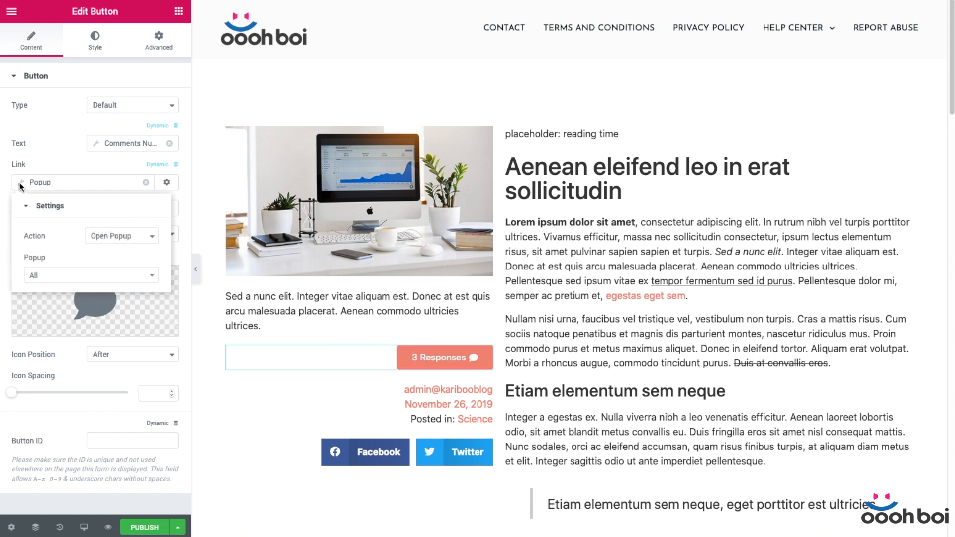
{"action": "left_click", "coordinate": [60, 279]}
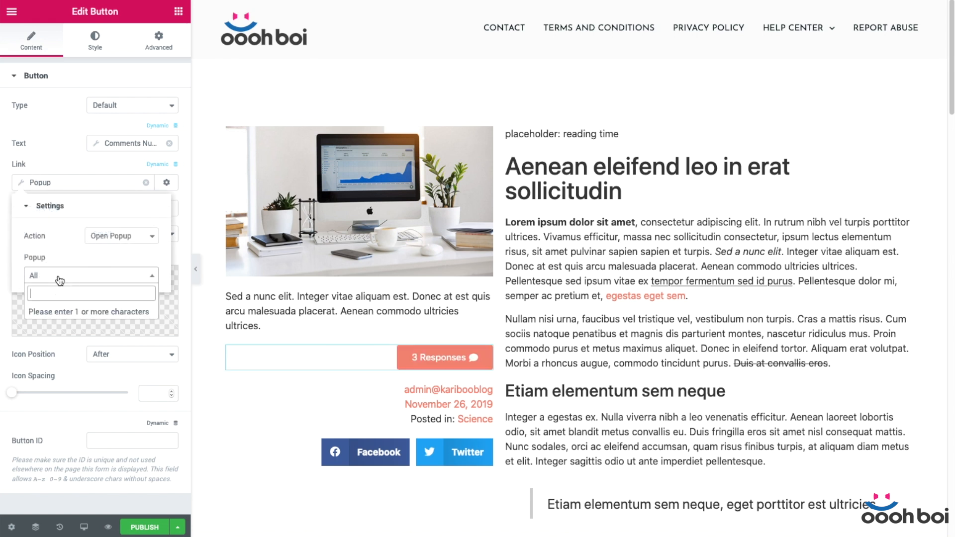
{"action": "type", "text": "he"}
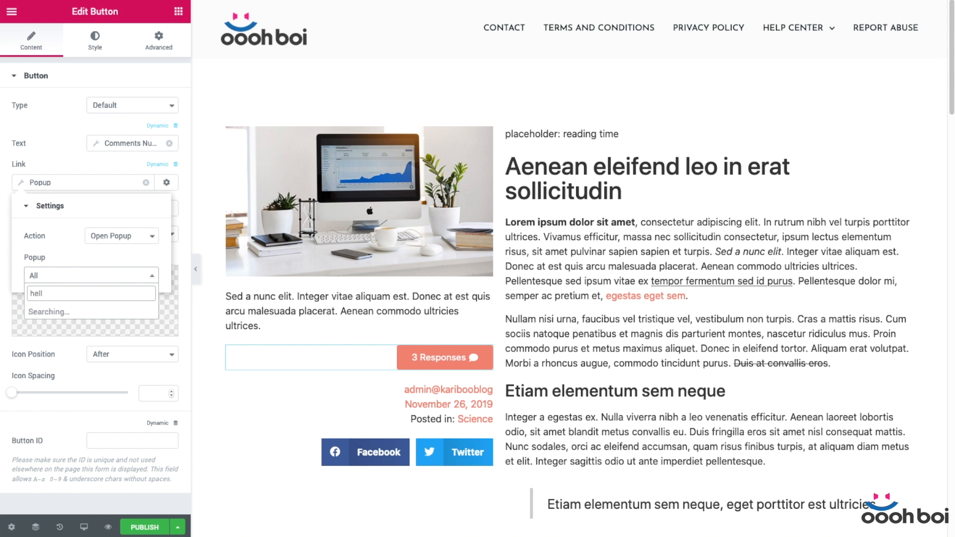
{"action": "type", "text": "ll"}
{"action": "left_click", "coordinate": [77, 310]}
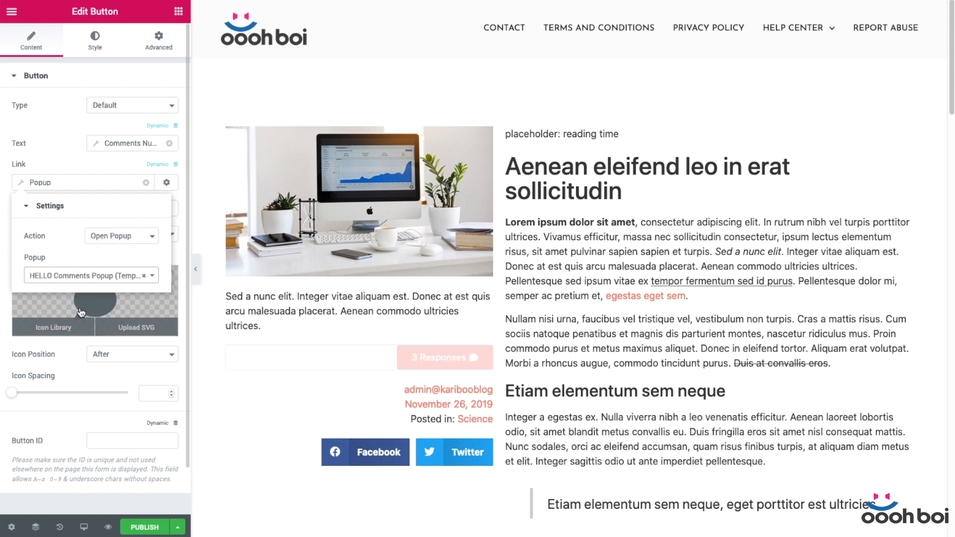
{"action": "left_click", "coordinate": [28, 147]}
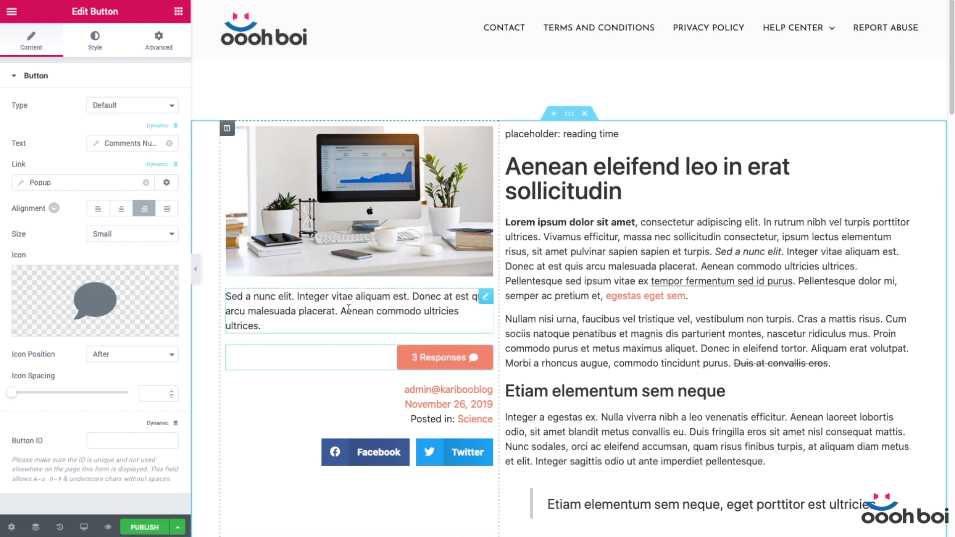
Set the comments button's icon spacing to 15 and its typography to size 20 px, weight 600 and uppercase
{"action": "left_click", "coordinate": [153, 393]}
{"action": "type", "text": "15"}
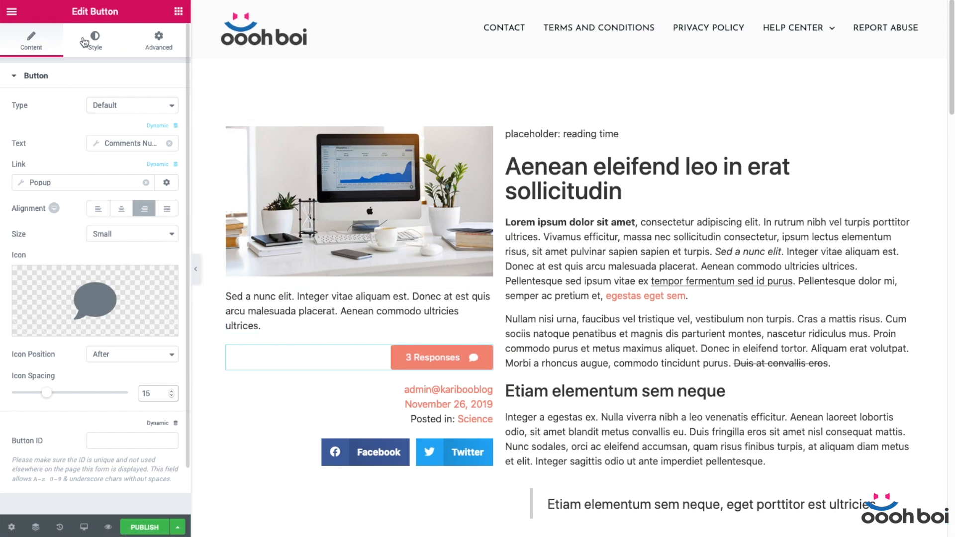
{"action": "left_click", "coordinate": [85, 43]}
{"action": "left_click", "coordinate": [164, 106]}
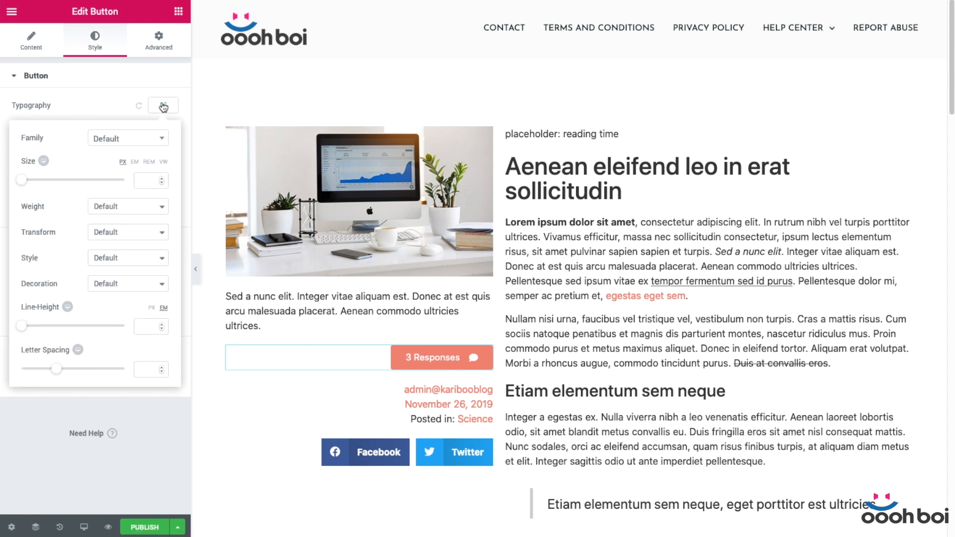
{"action": "left_click", "coordinate": [141, 183]}
{"action": "type", "text": "20"}
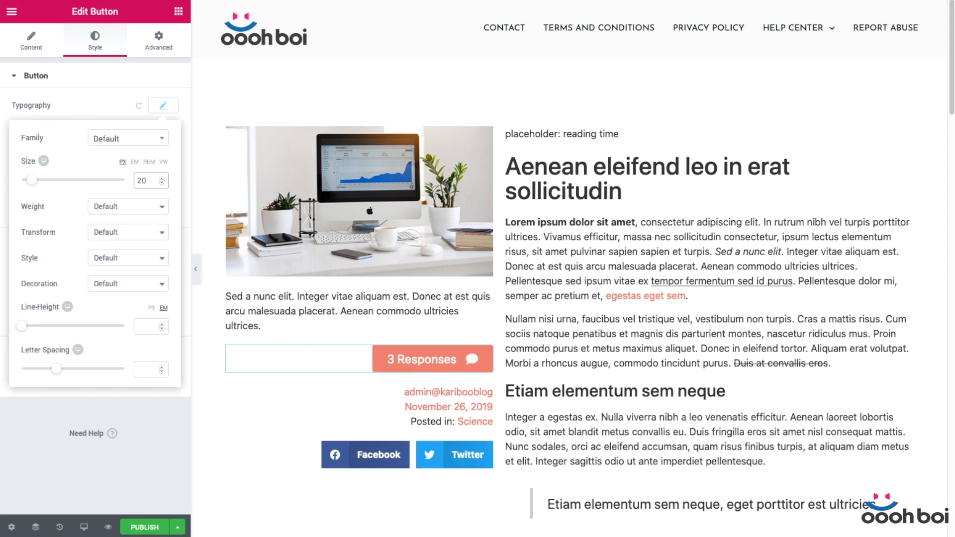
{"action": "left_click", "coordinate": [128, 207]}
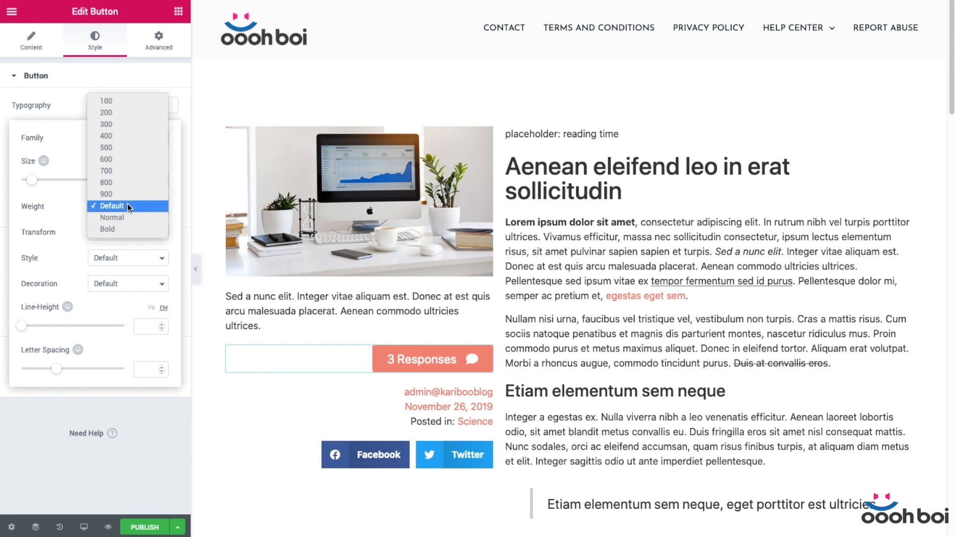
{"action": "left_click", "coordinate": [129, 159]}
{"action": "left_click", "coordinate": [129, 233]}
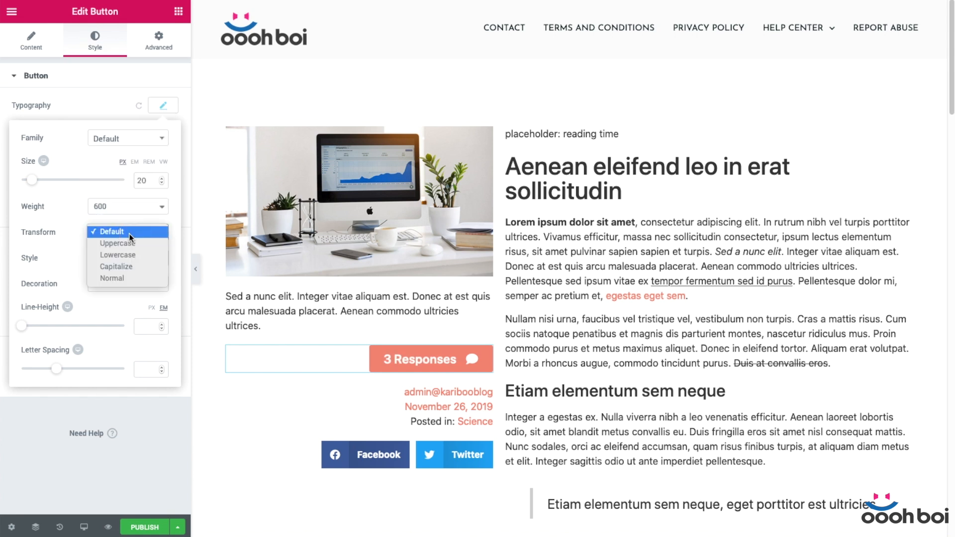
{"action": "left_click", "coordinate": [129, 243]}
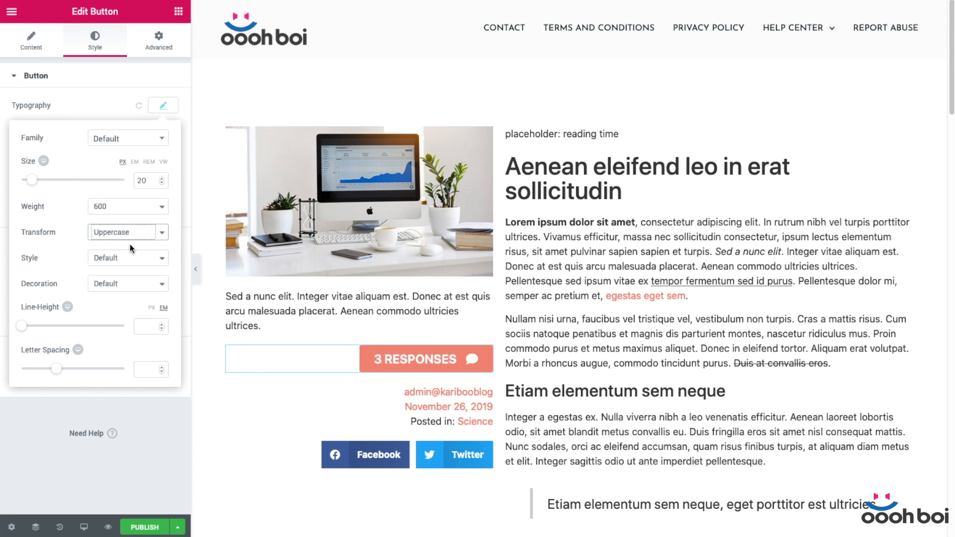
{"action": "left_click", "coordinate": [165, 425]}
Make the comments button's background color fully transparent in both the normal and hover states
{"action": "left_click", "coordinate": [159, 210]}
{"action": "left_click", "coordinate": [166, 238]}
{"action": "left_click", "coordinate": [168, 426]}
{"action": "left_click", "coordinate": [152, 166]}
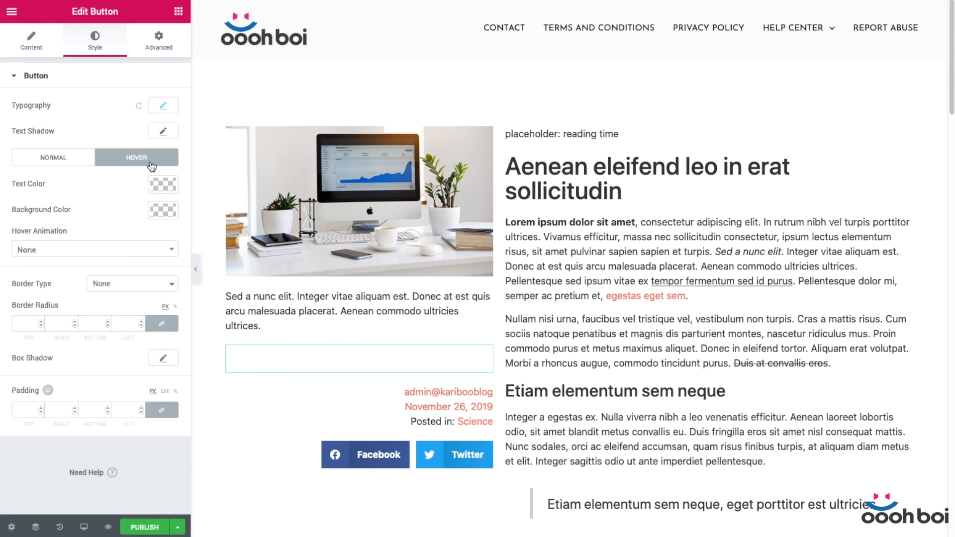
{"action": "left_click", "coordinate": [163, 210]}
{"action": "left_click_drag", "start_coordinate": [168, 236], "coordinate": [167, 373]}
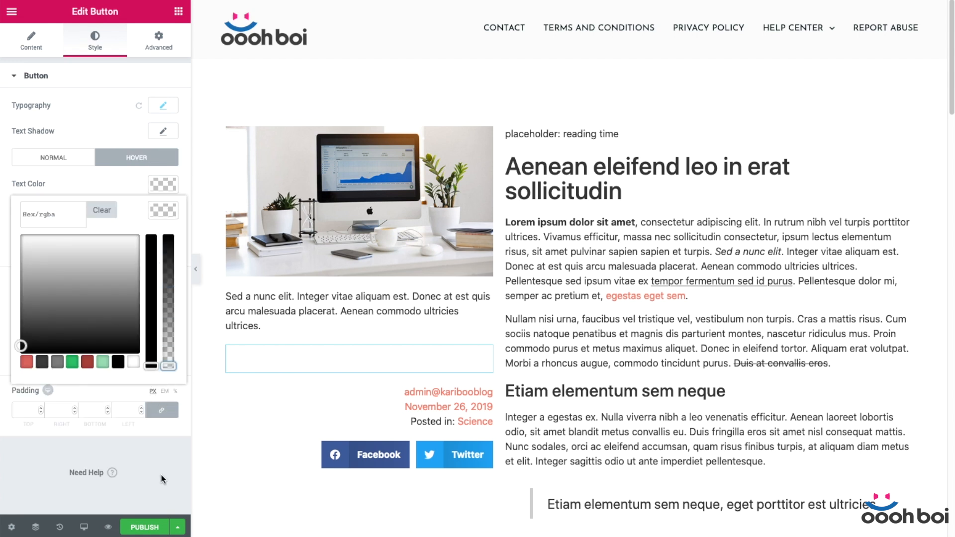
{"action": "left_click", "coordinate": [161, 473]}
Set the comments button's normal text color to the dark red palette swatch
{"action": "left_click", "coordinate": [69, 157]}
{"action": "left_click", "coordinate": [162, 184]}
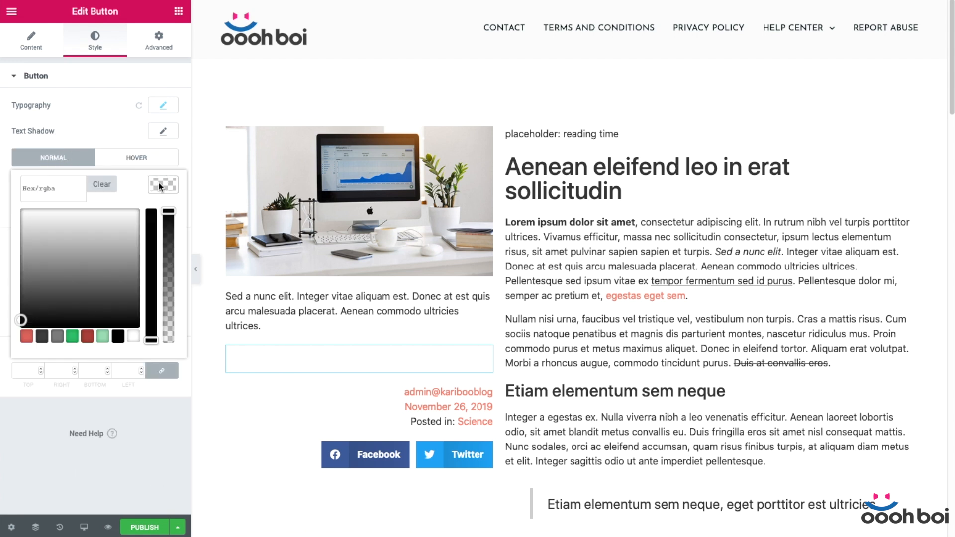
{"action": "left_click", "coordinate": [87, 336]}
{"action": "left_click", "coordinate": [159, 427]}
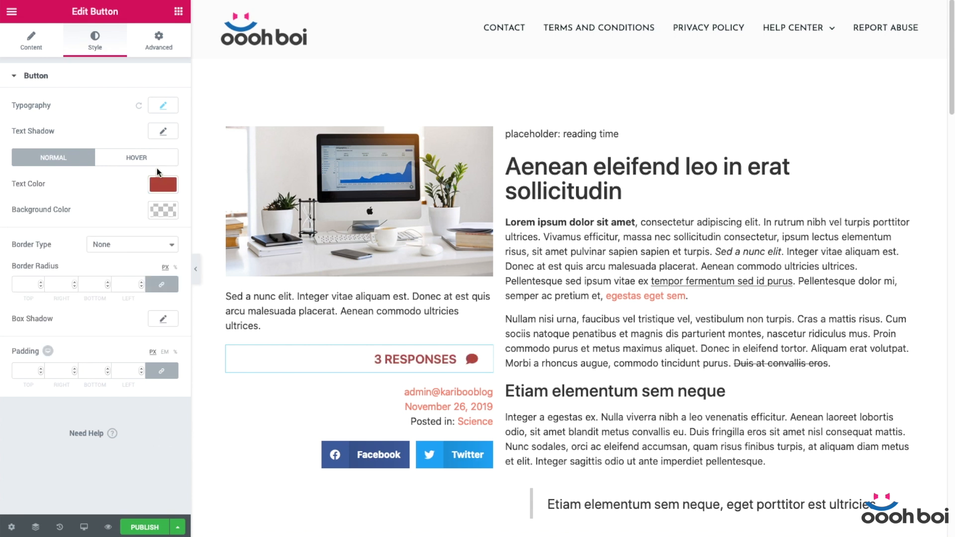
Set the comments button's hover text color to green #2abf64 and its padding to 0 on all sides
{"action": "left_click", "coordinate": [156, 166]}
{"action": "left_click", "coordinate": [162, 184]}
{"action": "left_click", "coordinate": [72, 336]}
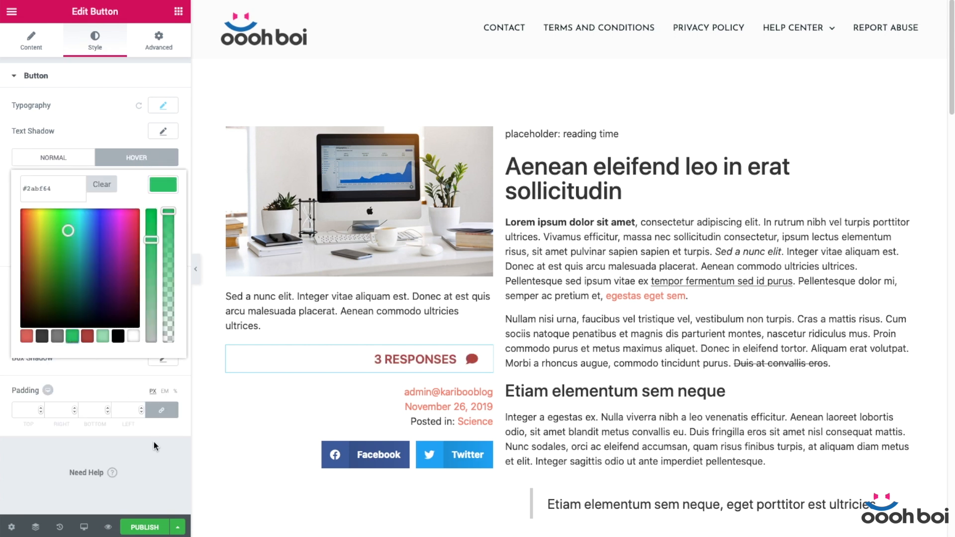
{"action": "left_click", "coordinate": [165, 458]}
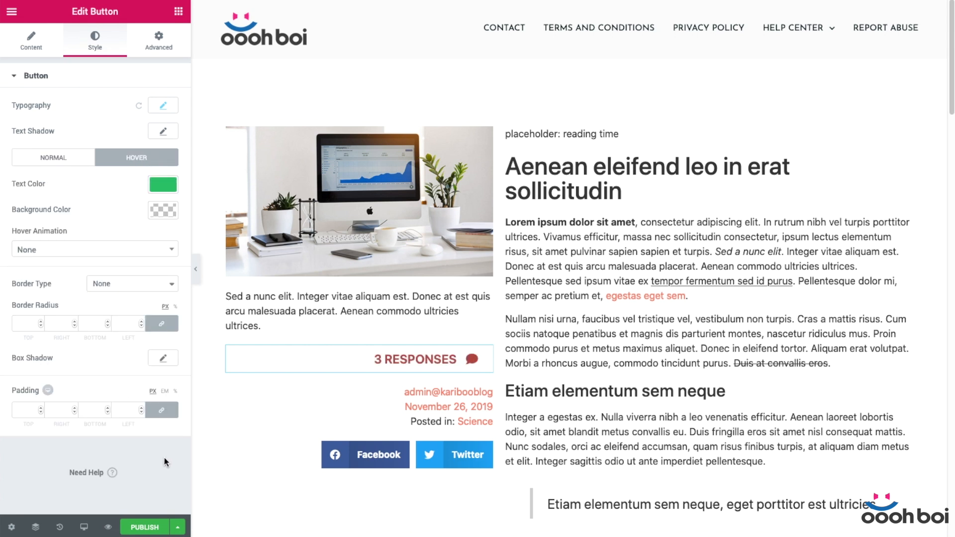
{"action": "left_click", "coordinate": [27, 413]}
{"action": "type", "text": "0"}
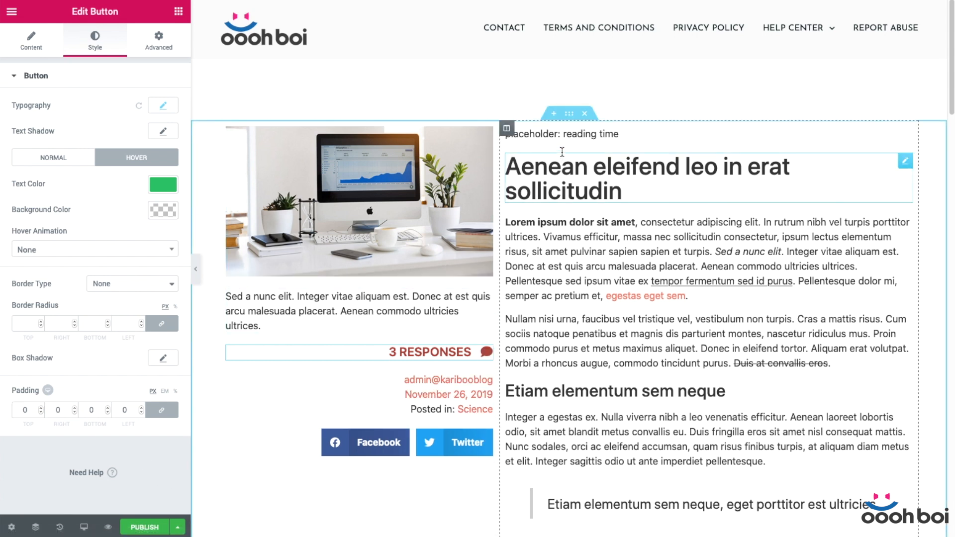
Select the reading time placeholder heading, and open the post "Aenean eleifend leo in erat sollicitudin" for editing from the WordPress posts list
{"action": "left_click", "coordinate": [565, 134]}
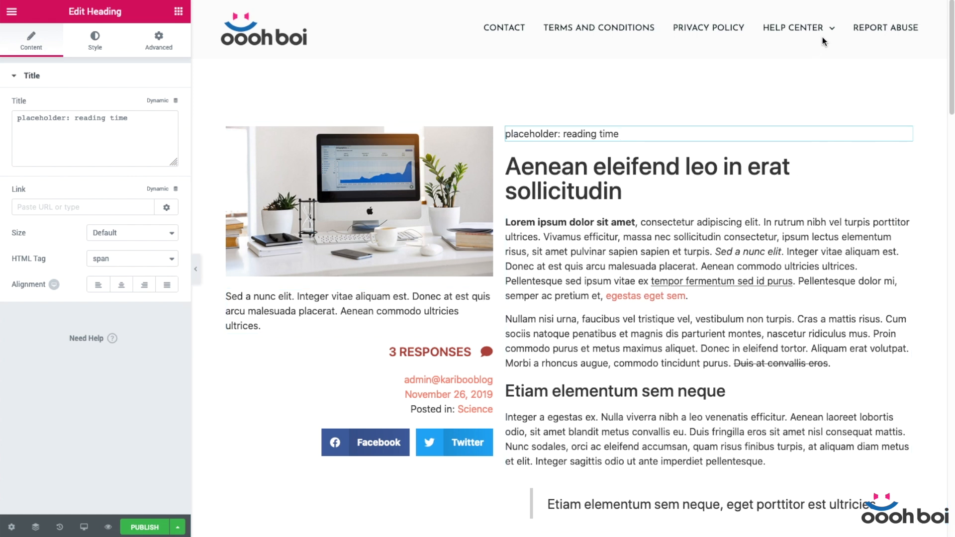
{"action": "mouse_move", "coordinate": [835, 44]}
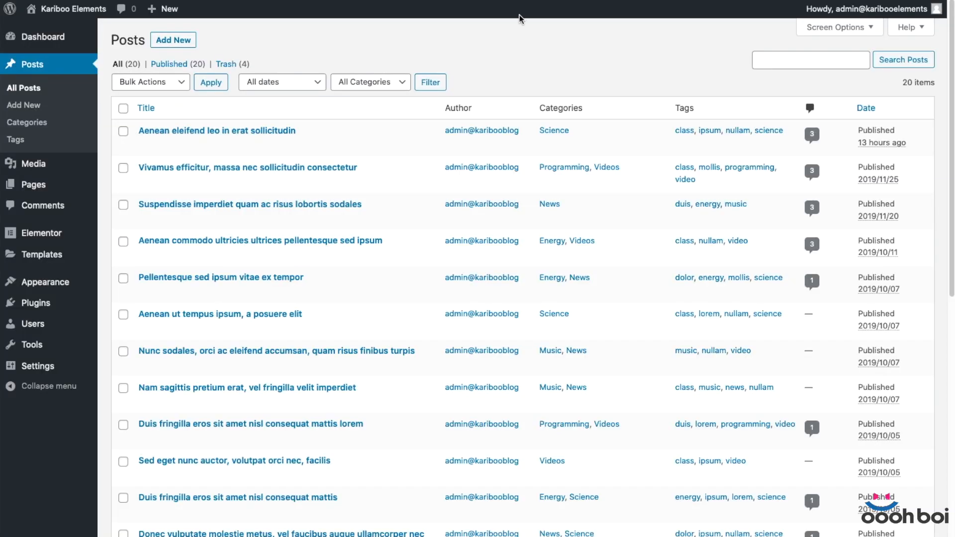
{"action": "mouse_move", "coordinate": [250, 151]}
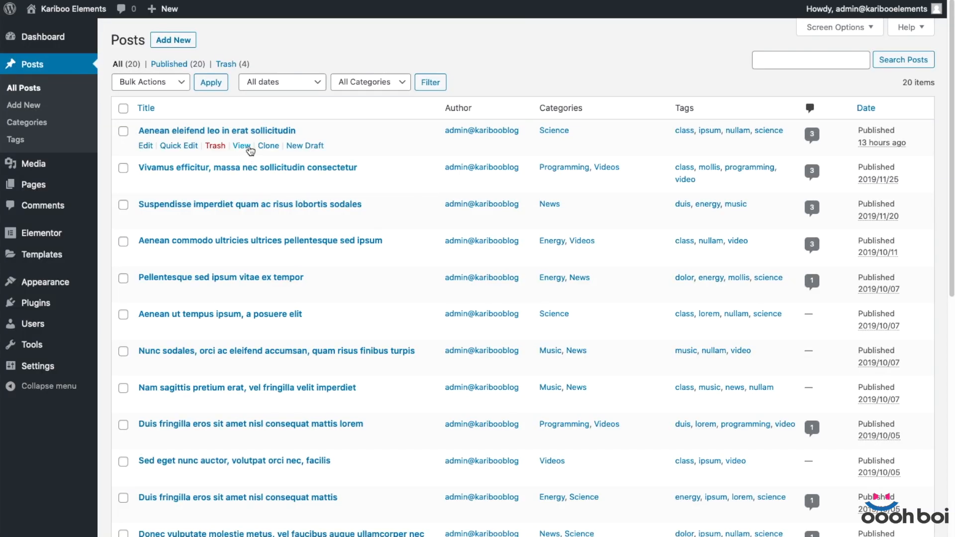
{"action": "left_click", "coordinate": [241, 133]}
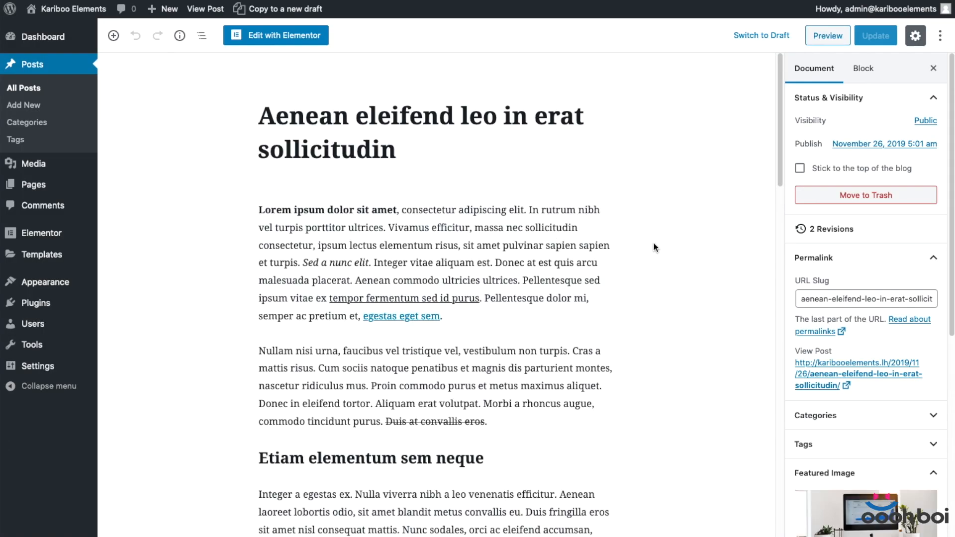
Enable the Custom Fields advanced panel in the post editor's options and reload the page
{"action": "scroll", "coordinate": [654, 242], "scroll_direction": "down", "scroll_amount": 15}
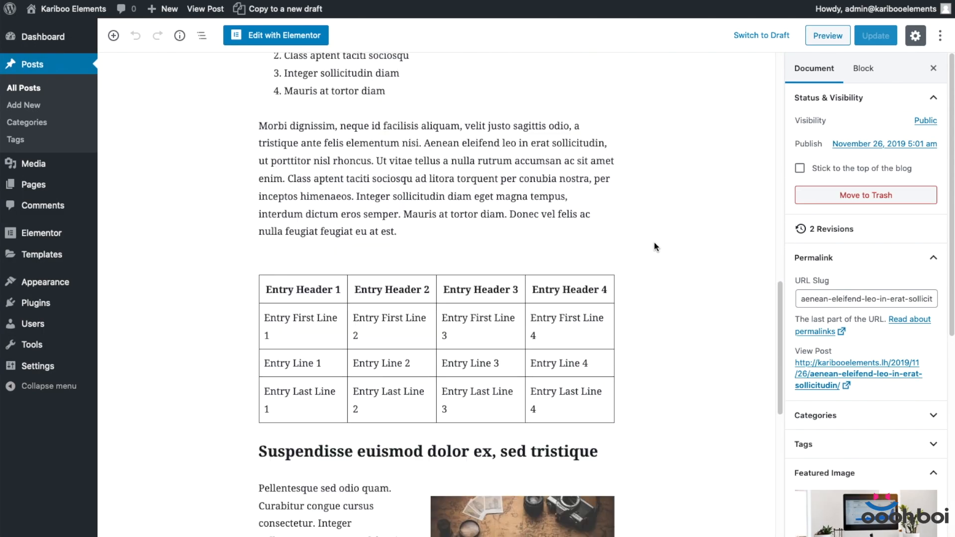
{"action": "scroll", "coordinate": [655, 243], "scroll_direction": "down", "scroll_amount": 8}
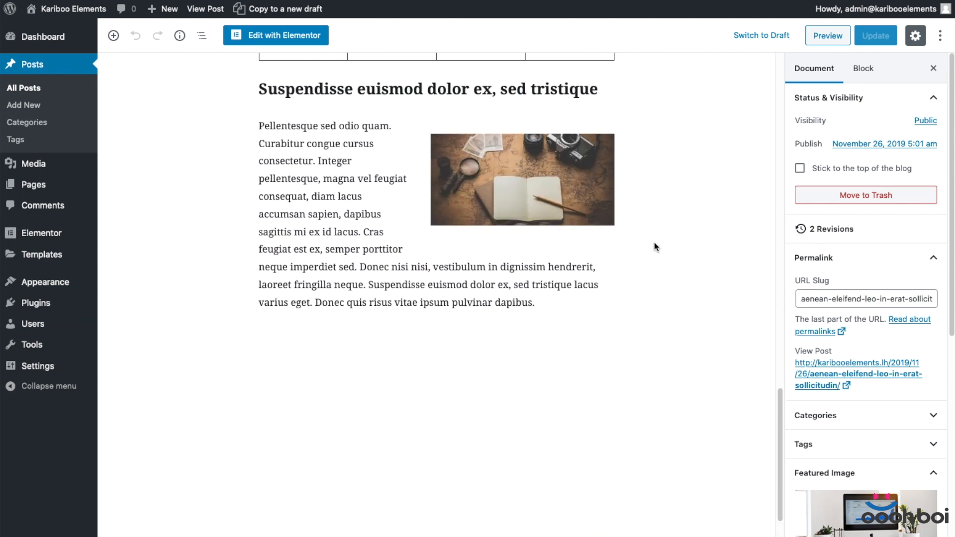
{"action": "scroll", "coordinate": [655, 242], "scroll_direction": "up", "scroll_amount": 20}
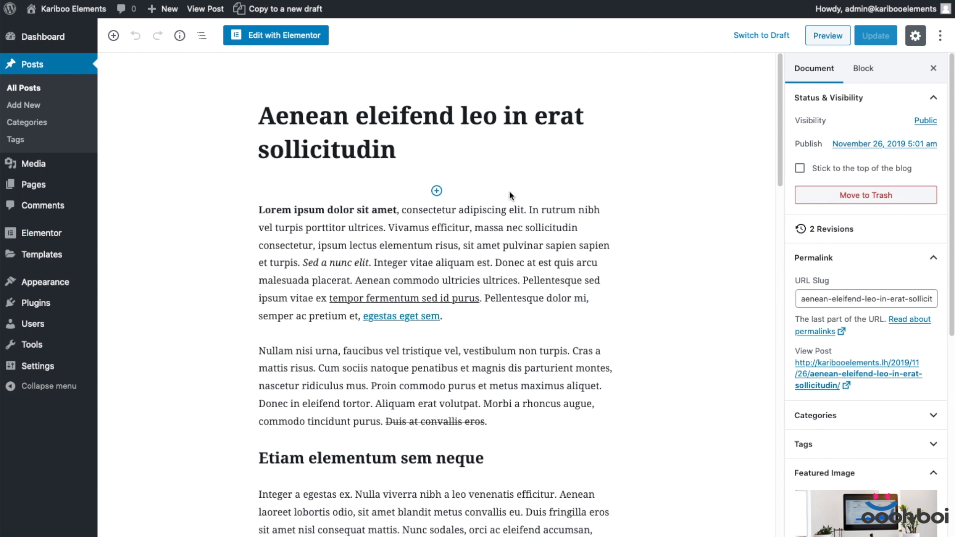
{"action": "left_click", "coordinate": [940, 38]}
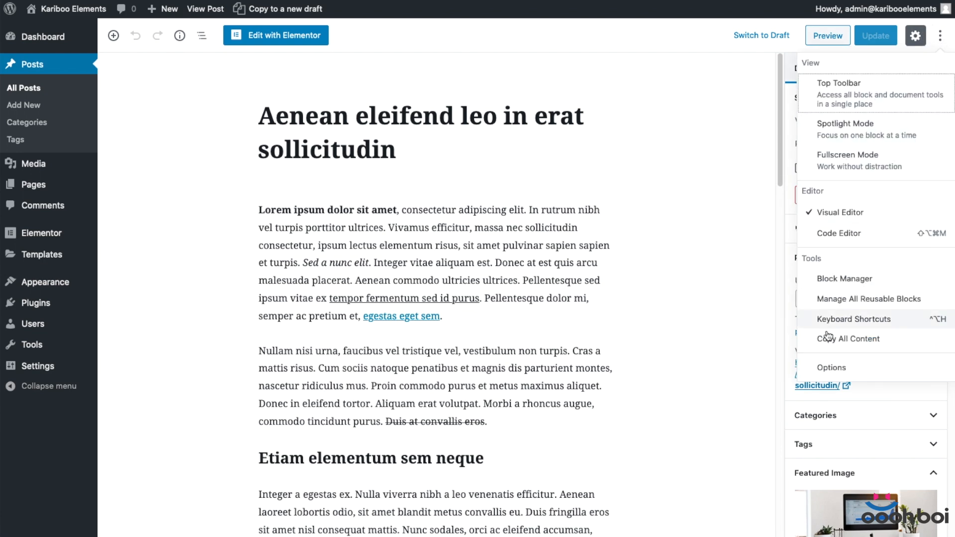
{"action": "left_click", "coordinate": [830, 368]}
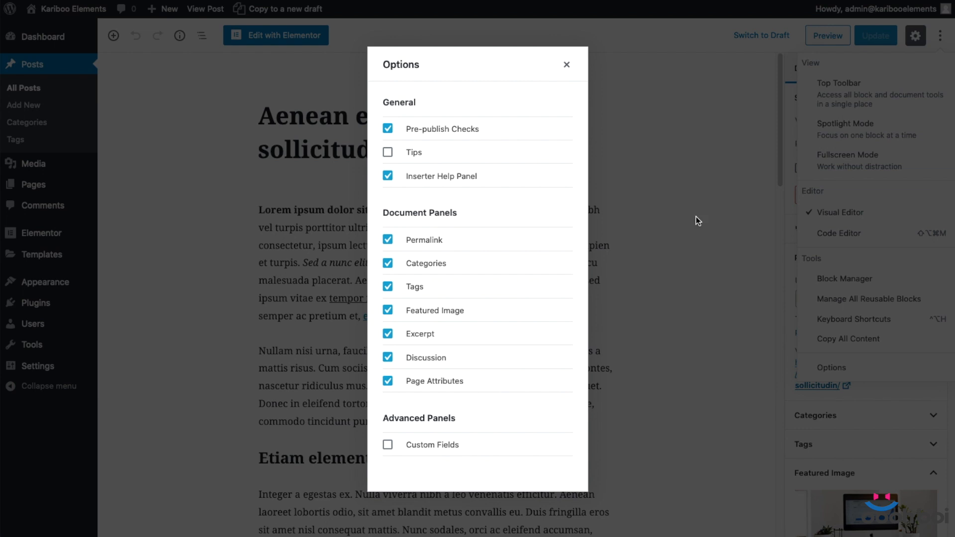
{"action": "left_click", "coordinate": [388, 446]}
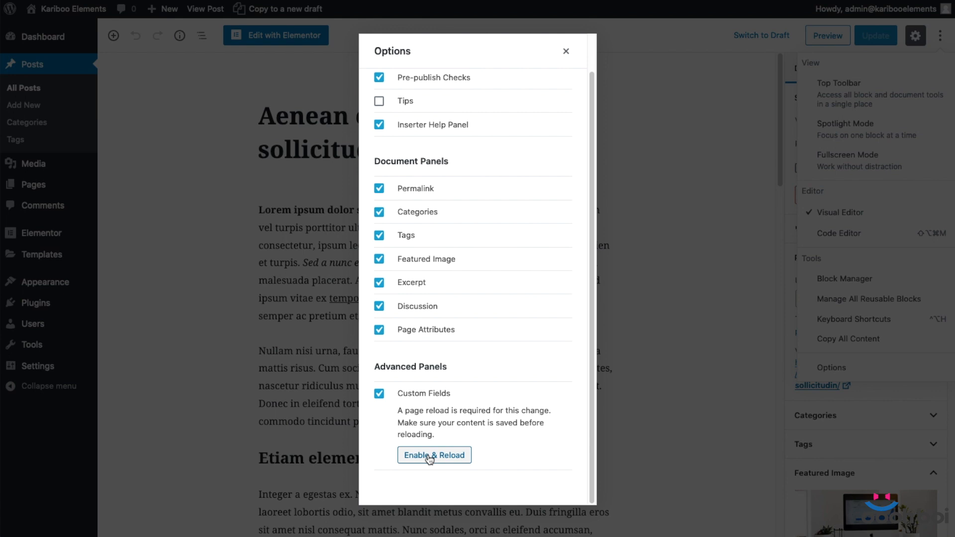
{"action": "left_click", "coordinate": [427, 455]}
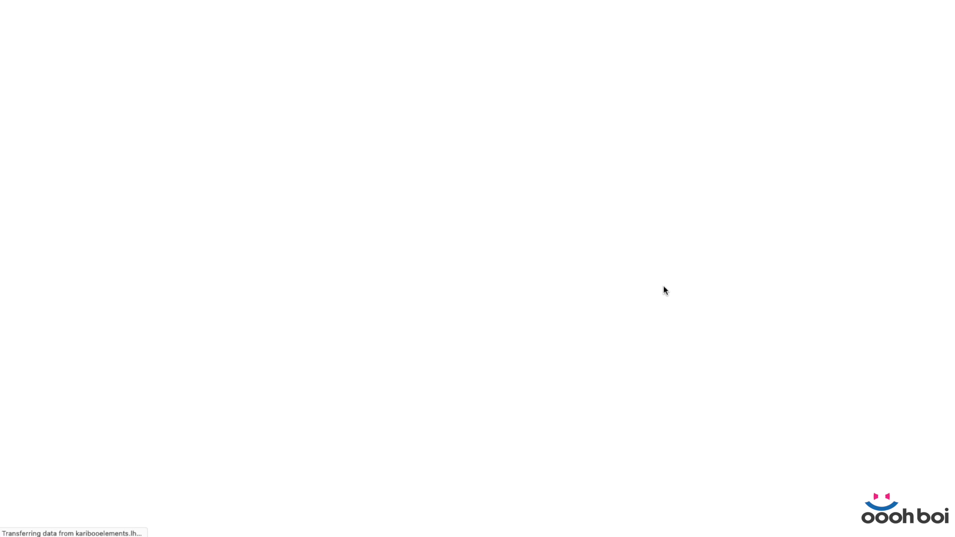
Start a new custom field for the post and name it reading_time
{"action": "scroll", "coordinate": [665, 289], "scroll_direction": "down", "scroll_amount": 10}
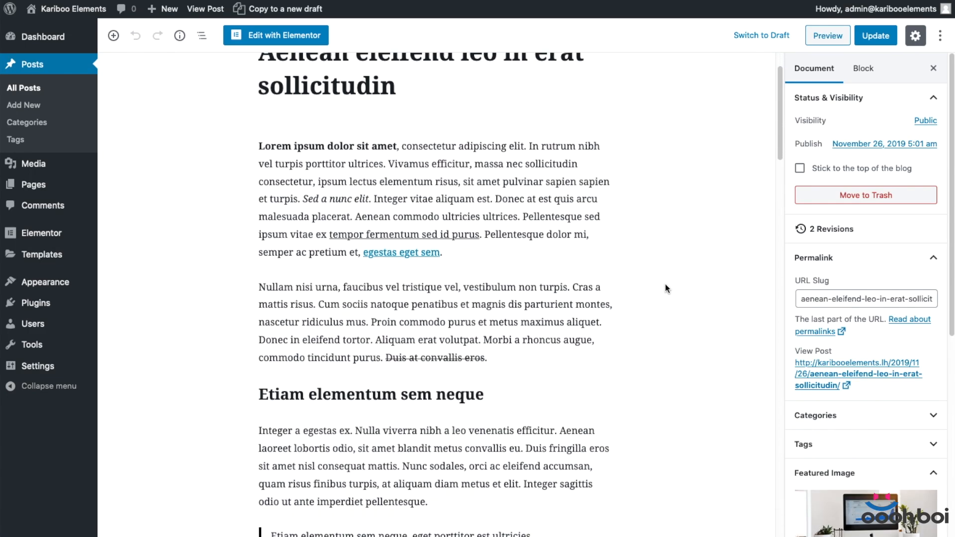
{"action": "scroll", "coordinate": [666, 288], "scroll_direction": "down", "scroll_amount": 20}
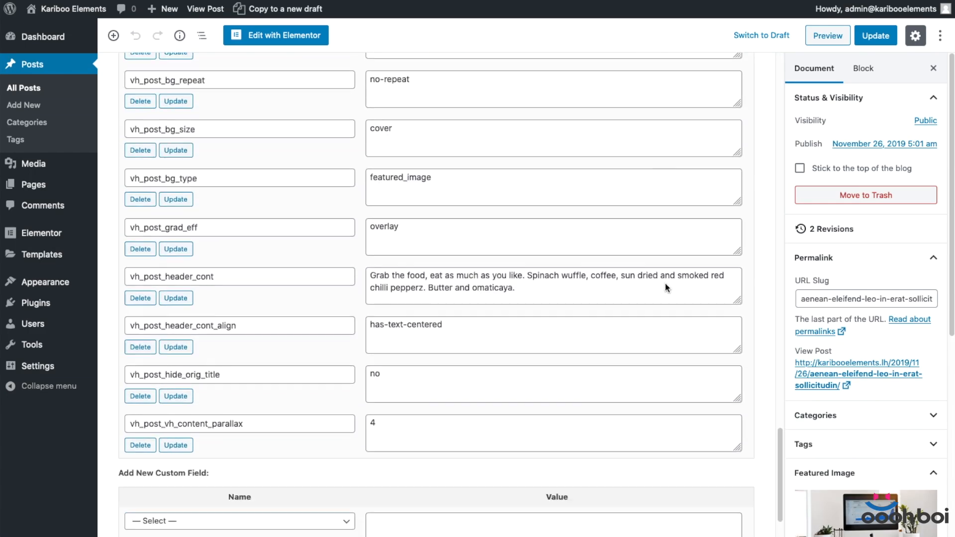
{"action": "left_click", "coordinate": [134, 465]}
{"action": "left_click", "coordinate": [182, 446]}
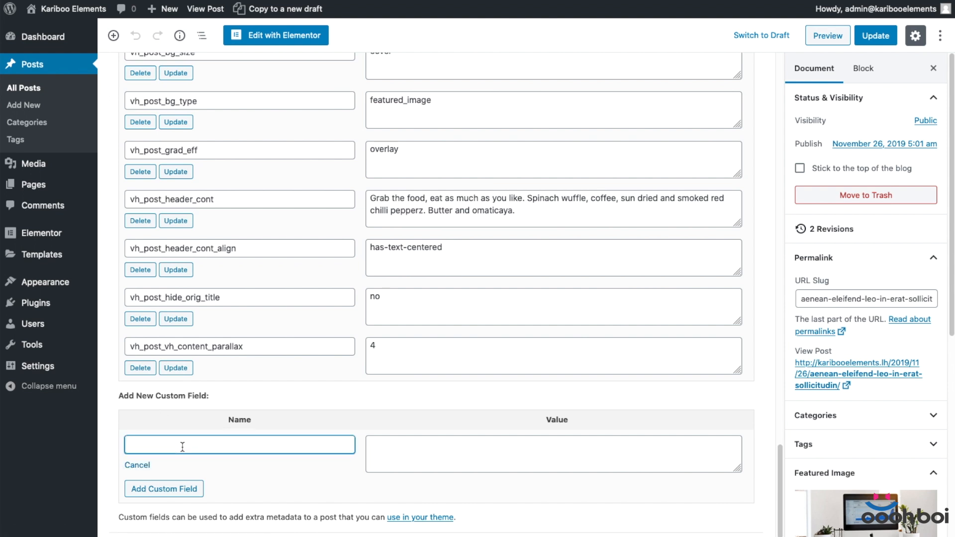
{"action": "type", "text": "reading"}
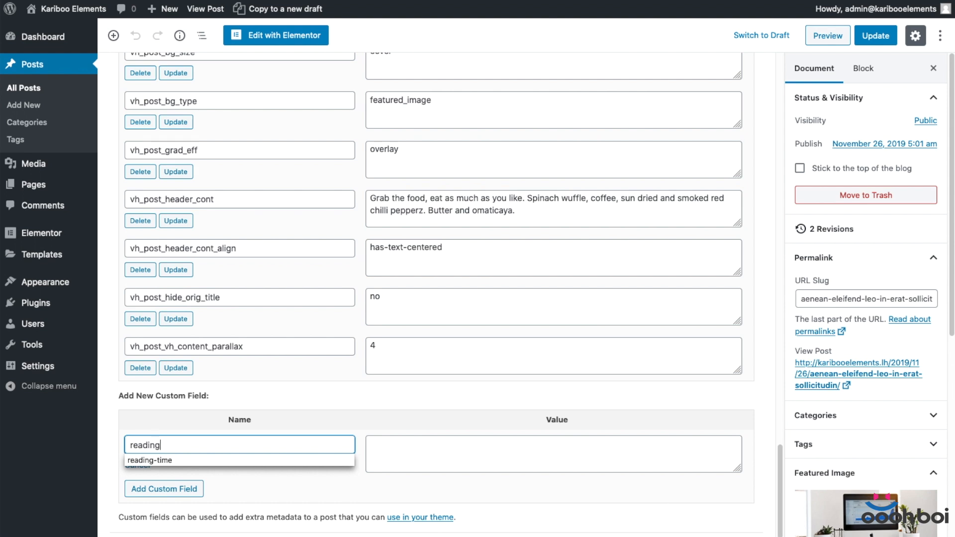
{"action": "type", "text": "_time"}
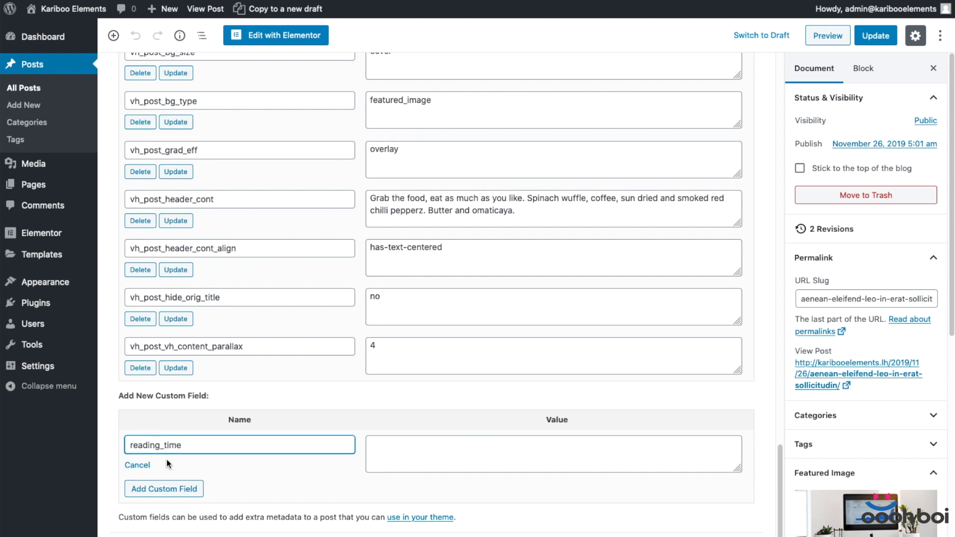
{"action": "left_click_drag", "start_coordinate": [160, 446], "coordinate": [165, 445]}
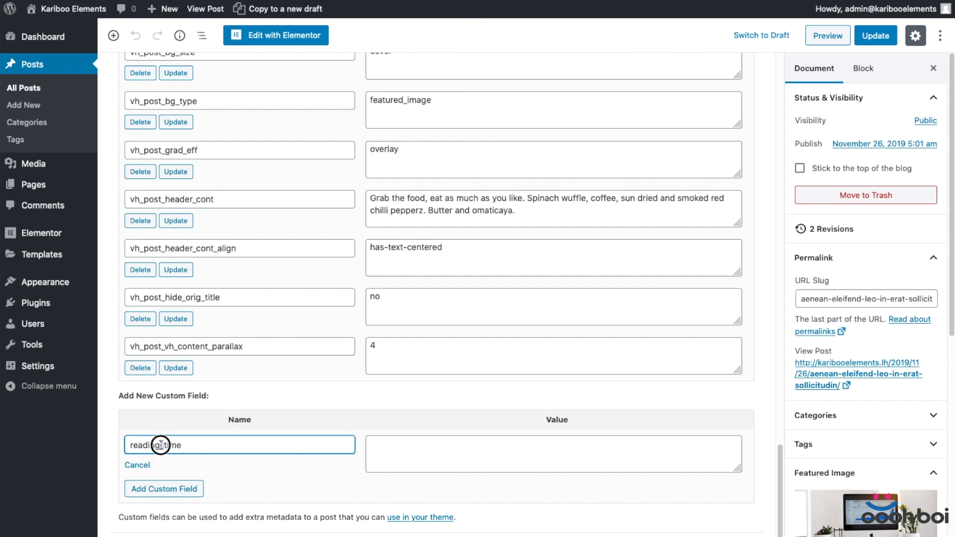
{"action": "left_click", "coordinate": [189, 445]}
Give the new reading_time field the value "3 minutes" and update the post
{"action": "scroll", "coordinate": [315, 375], "scroll_direction": "up", "scroll_amount": 9}
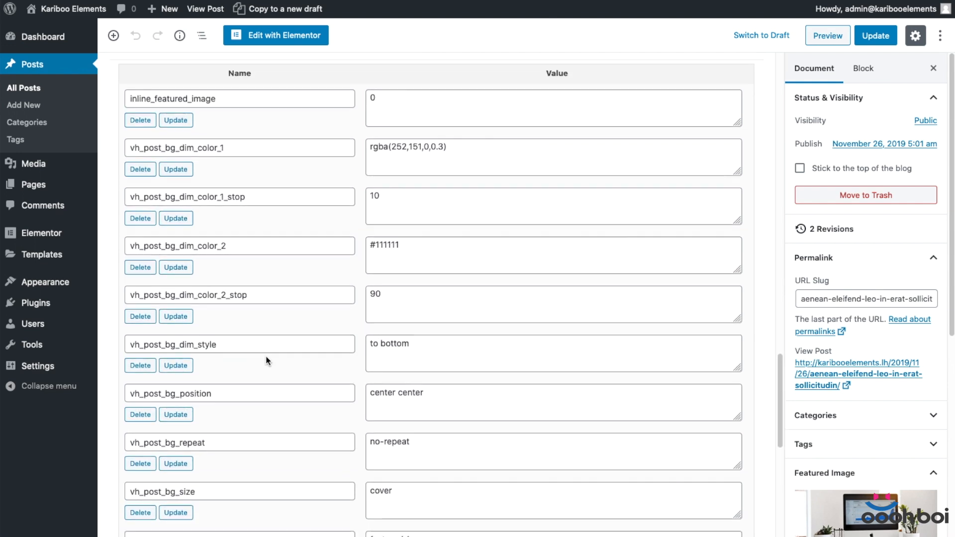
{"action": "scroll", "coordinate": [276, 351], "scroll_direction": "down", "scroll_amount": 8}
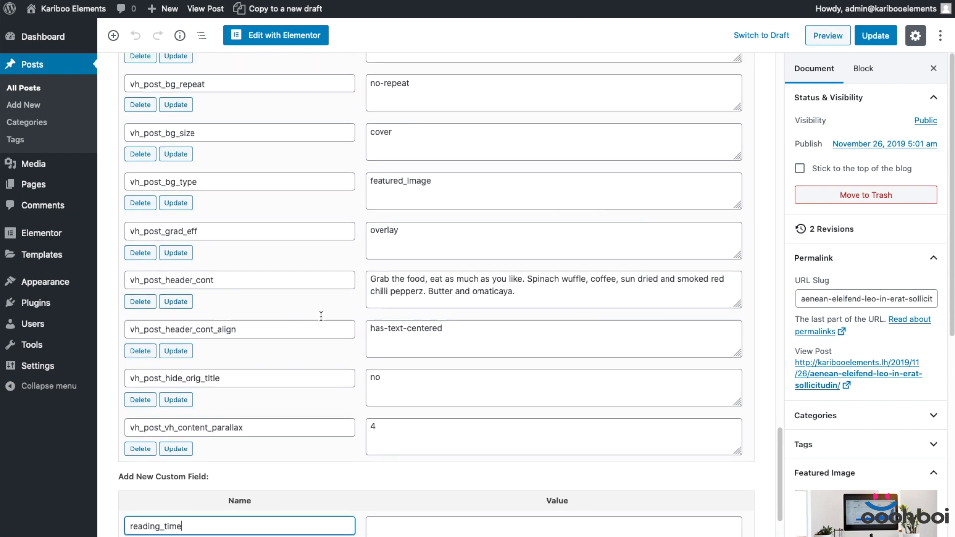
{"action": "scroll", "coordinate": [321, 315], "scroll_direction": "up", "scroll_amount": 8}
{"action": "scroll", "coordinate": [324, 318], "scroll_direction": "down", "scroll_amount": 9}
{"action": "scroll", "coordinate": [331, 317], "scroll_direction": "down", "scroll_amount": 1}
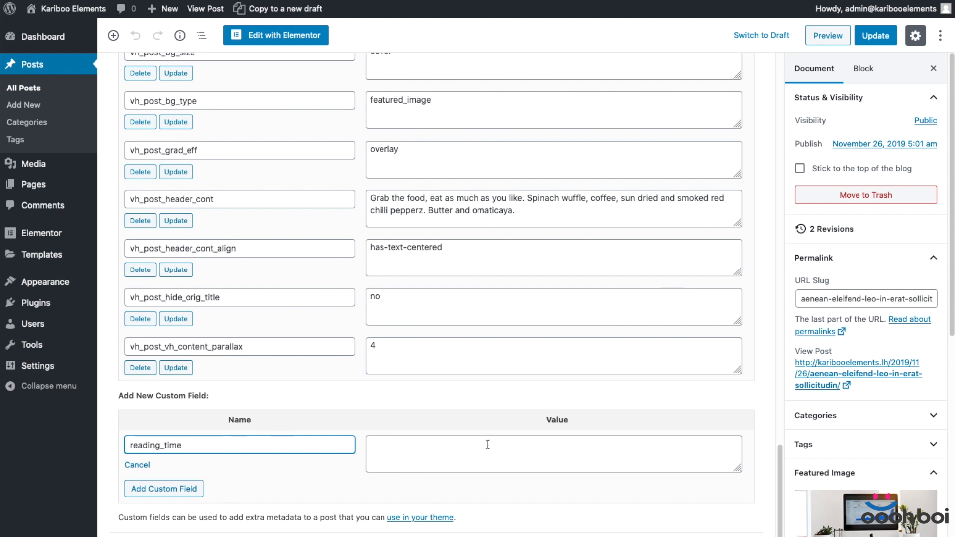
{"action": "left_click", "coordinate": [446, 449]}
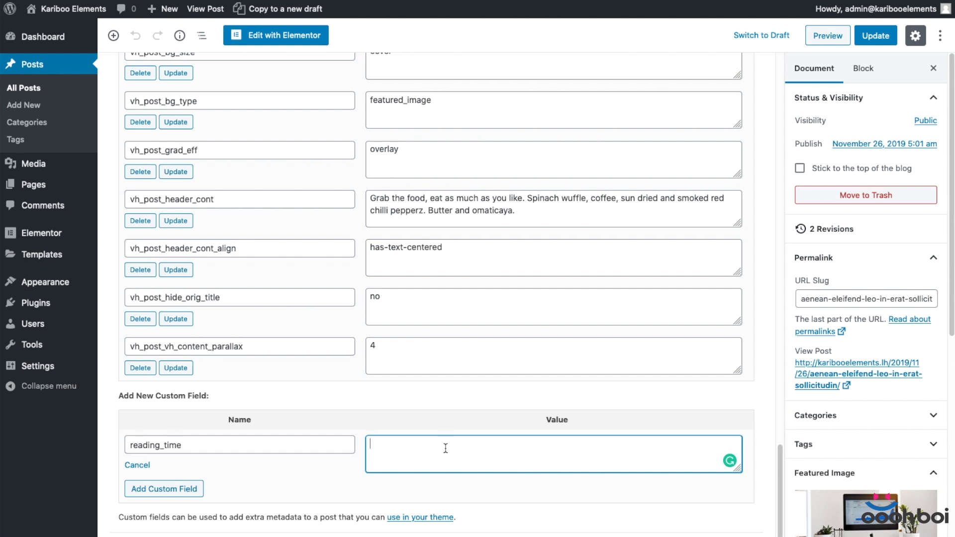
{"action": "type", "text": "3 minutes"}
{"action": "left_click", "coordinate": [875, 35]}
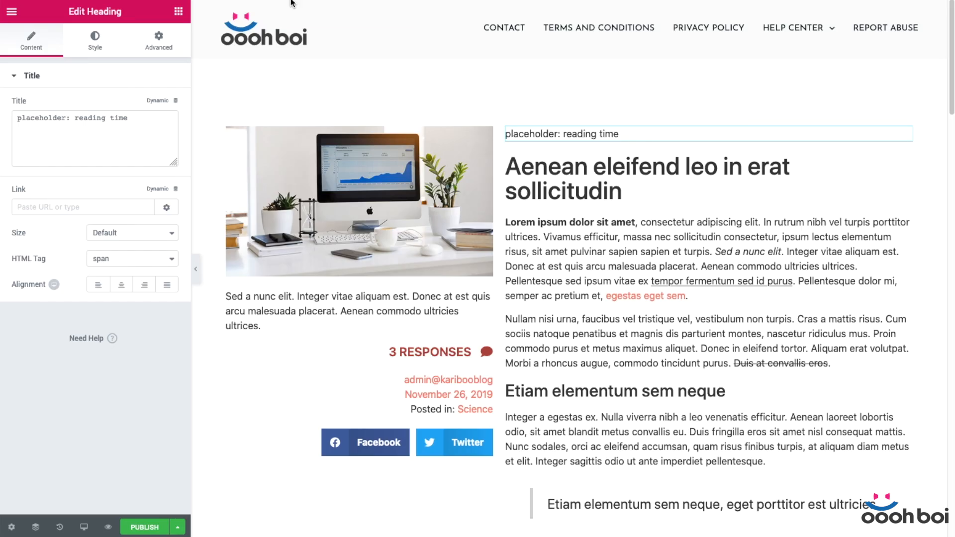
In the Elementor template, replace the reading time placeholder's title with a dynamic Post Custom Field using the custom key reading_time
{"action": "left_click", "coordinate": [619, 133]}
{"action": "left_click", "coordinate": [613, 134]}
{"action": "left_click", "coordinate": [587, 134]}
{"action": "left_click", "coordinate": [158, 103]}
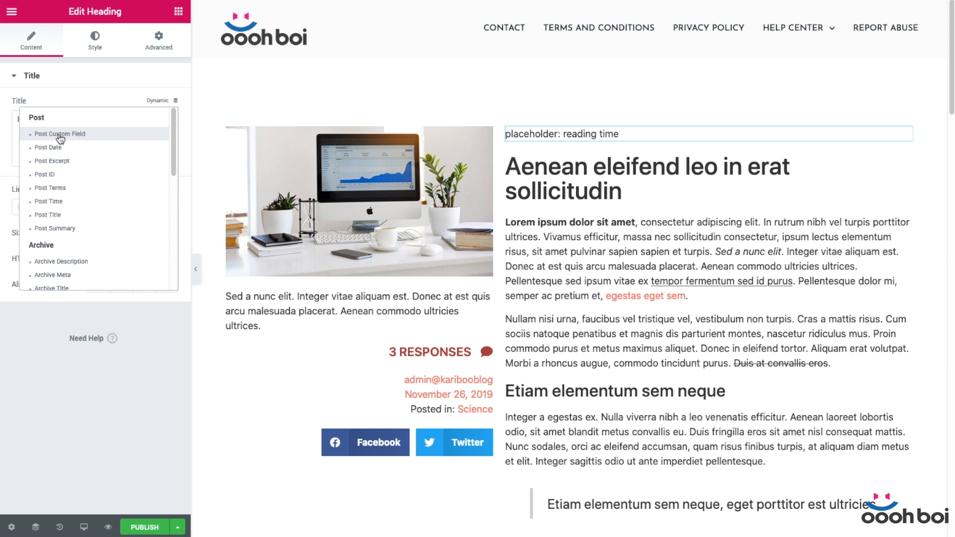
{"action": "left_click", "coordinate": [95, 139]}
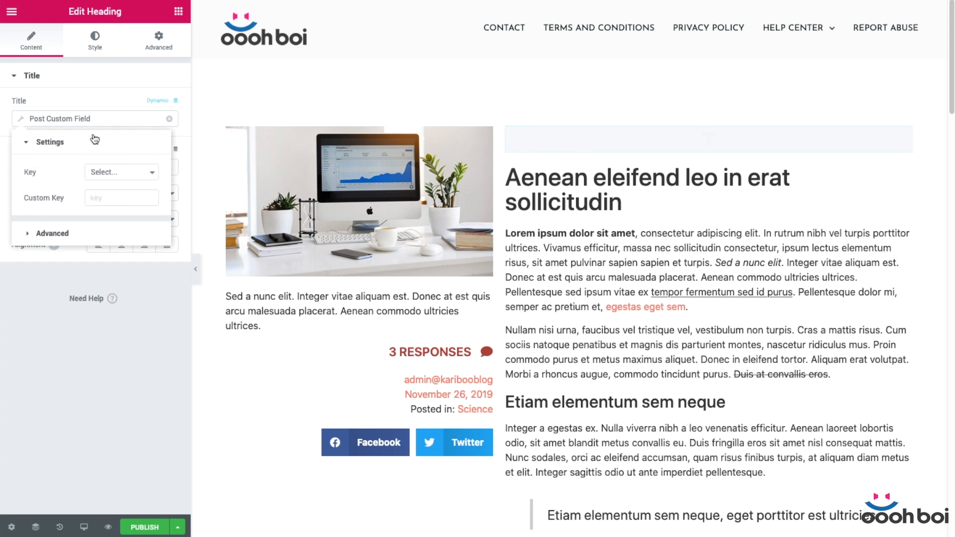
{"action": "left_click", "coordinate": [109, 172]}
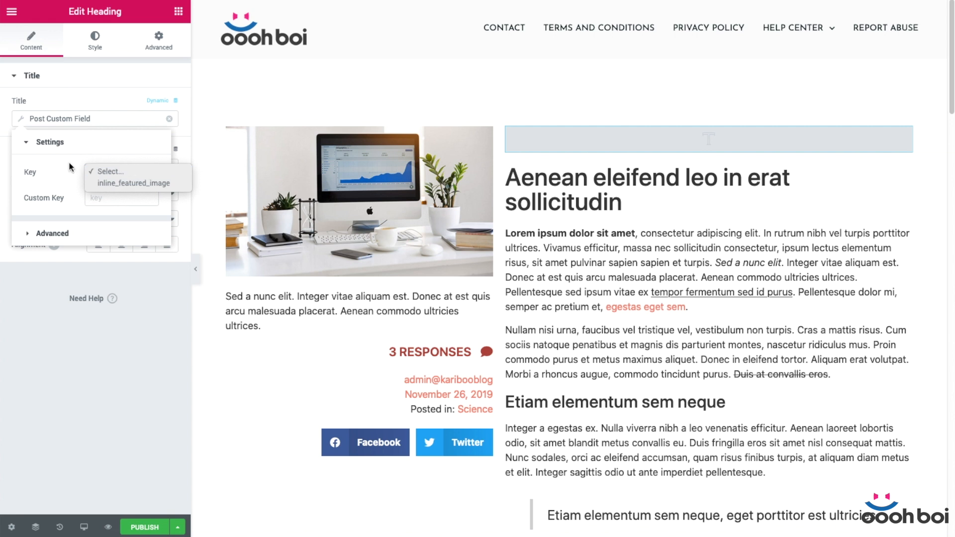
{"action": "left_click", "coordinate": [145, 171]}
{"action": "left_click", "coordinate": [101, 199]}
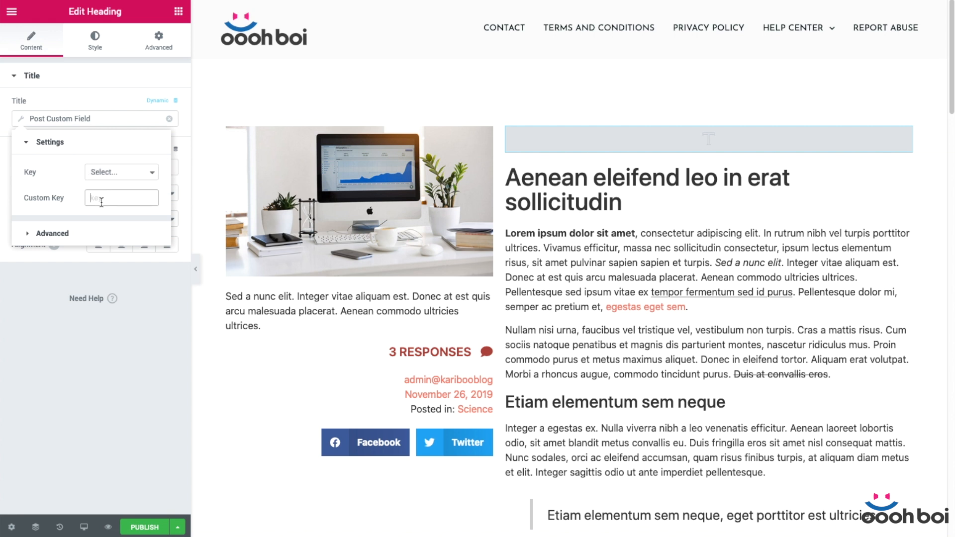
{"action": "type", "text": "re"}
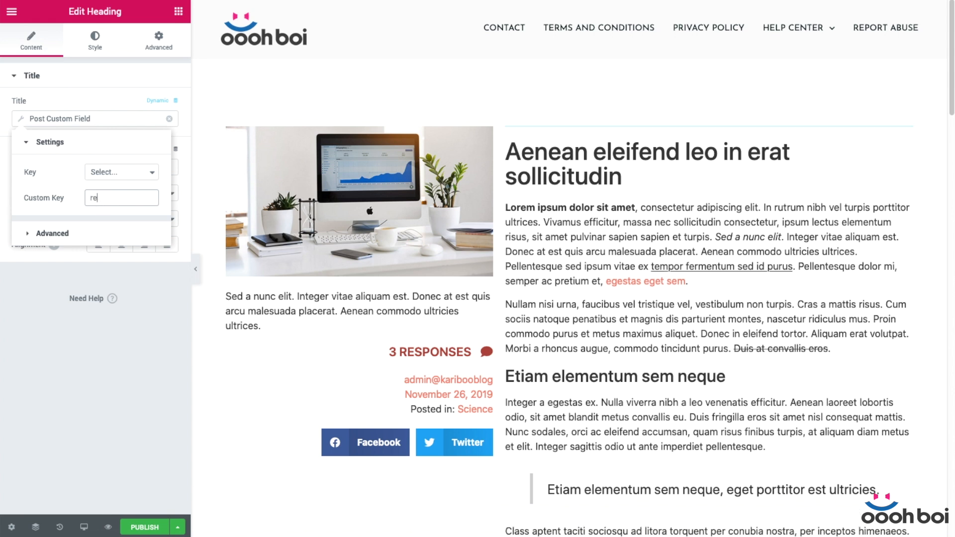
{"action": "type", "text": "ading_time"}
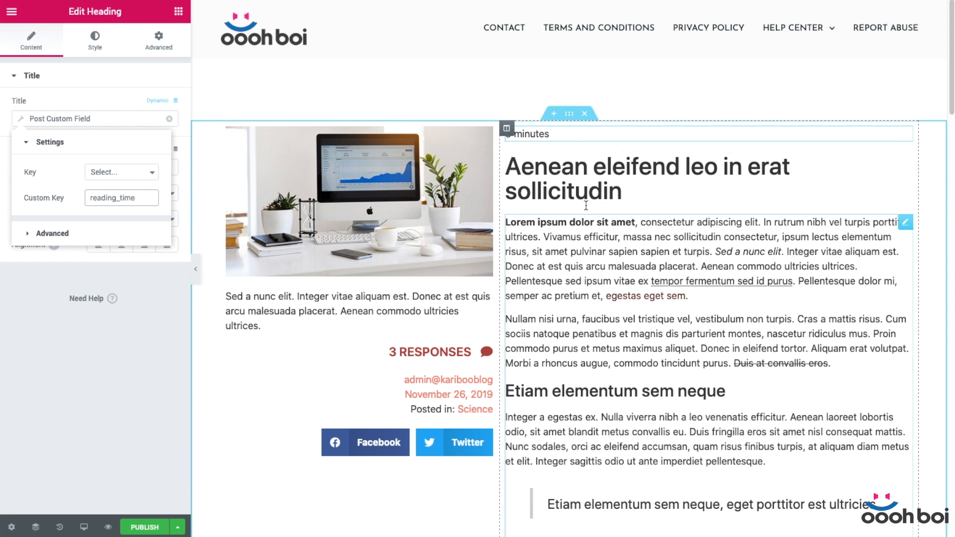
Add the text "Reading Time: " before the dynamic custom field value in the heading
{"action": "left_click", "coordinate": [148, 233]}
{"action": "left_click", "coordinate": [120, 201]}
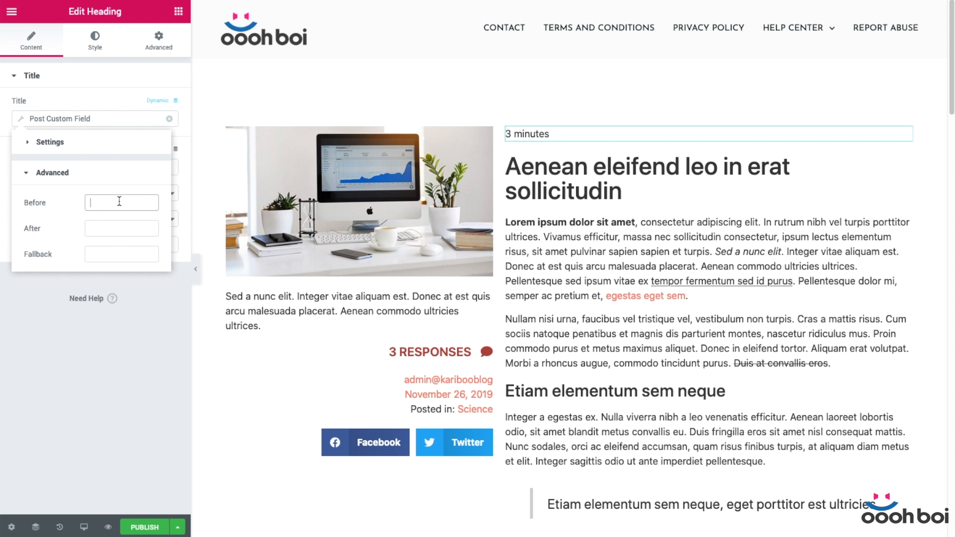
{"action": "type", "text": "Reading Time"}
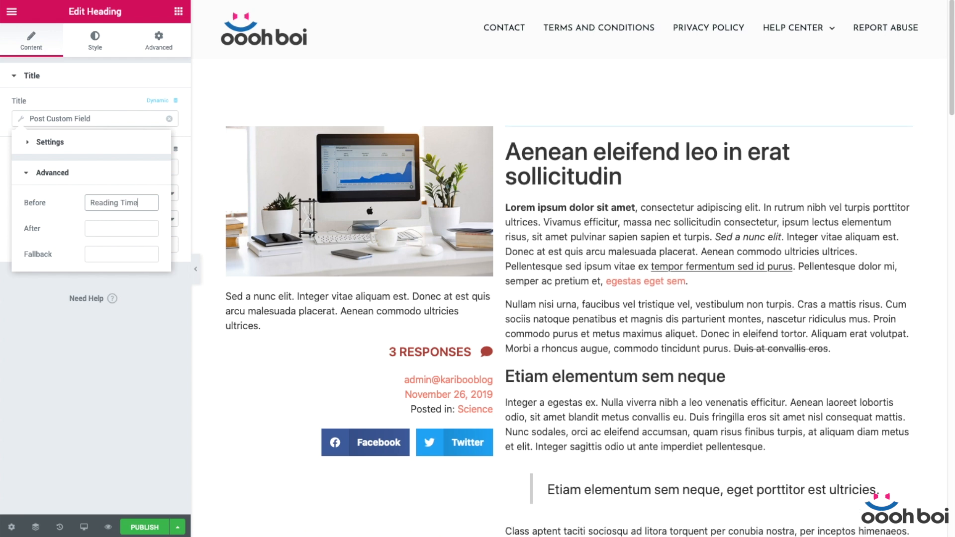
{"action": "type", "text": ":"}
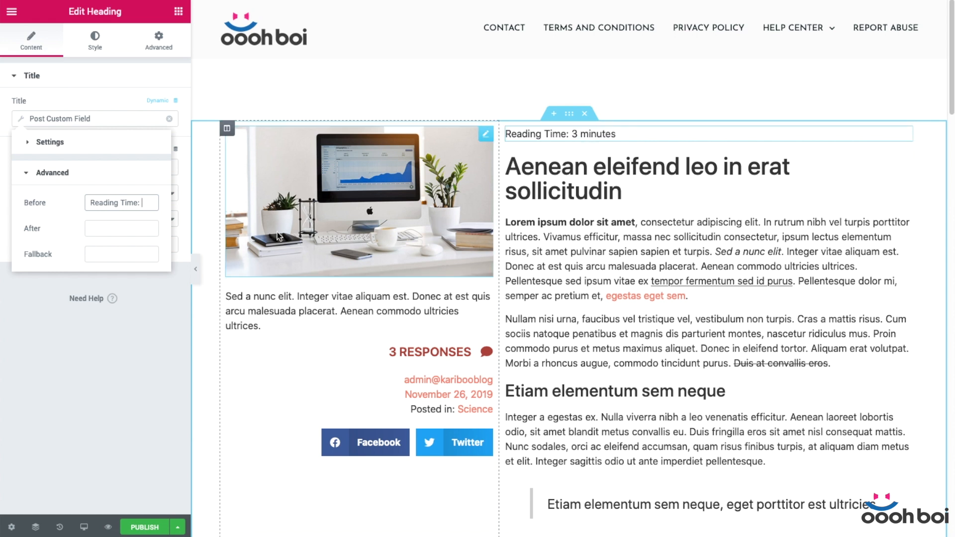
{"action": "left_click", "coordinate": [136, 380]}
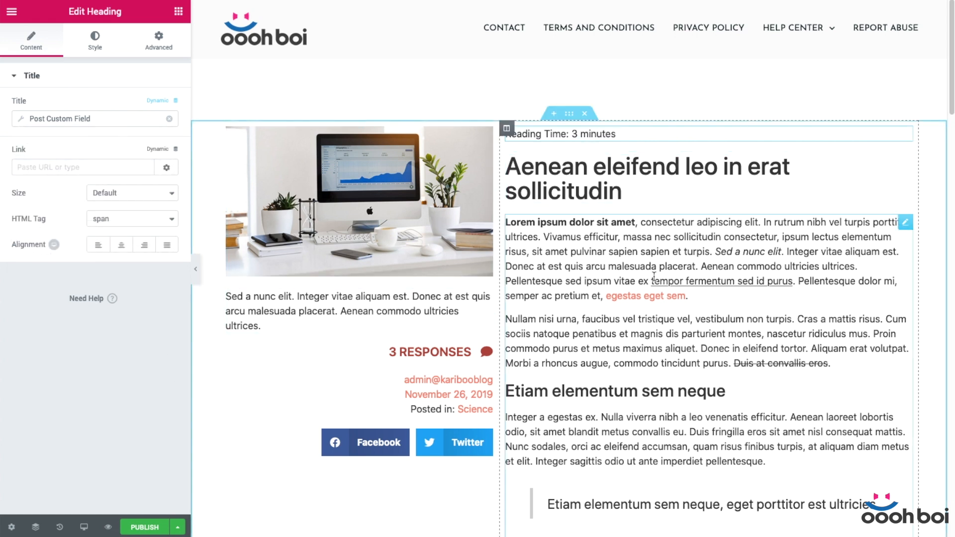
{"action": "scroll", "coordinate": [807, 235], "scroll_direction": "down", "scroll_amount": 3}
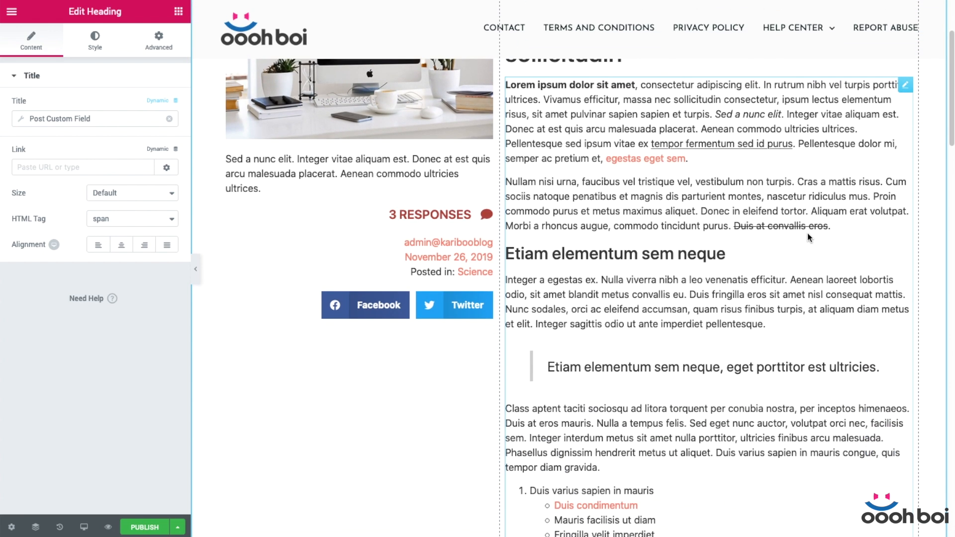
{"action": "scroll", "coordinate": [807, 235], "scroll_direction": "up", "scroll_amount": 3}
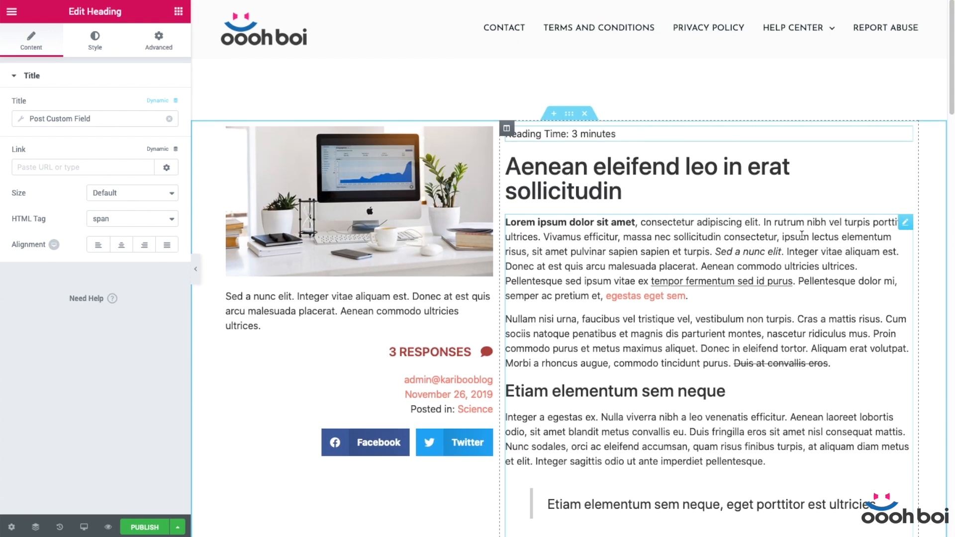
Start publishing the template and add a display condition that includes Posts
{"action": "left_click", "coordinate": [143, 528]}
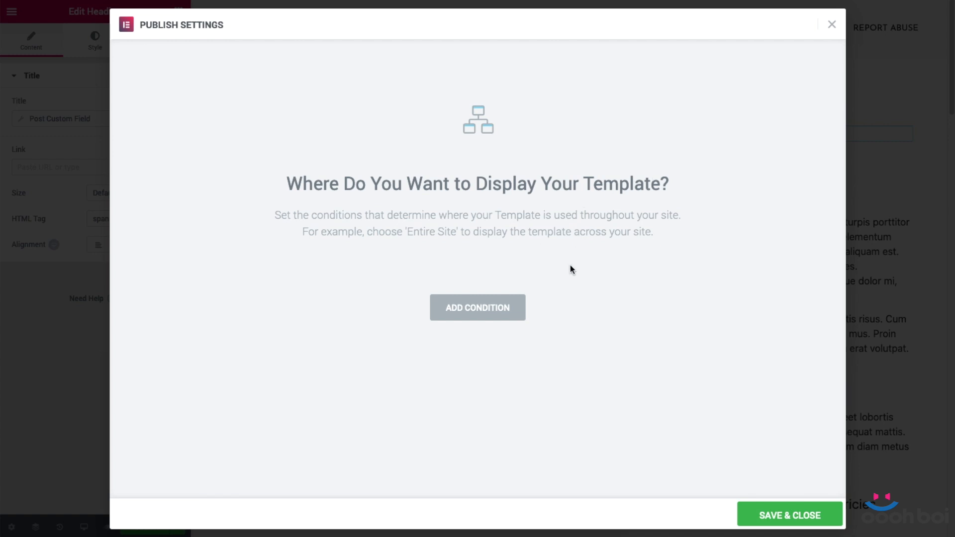
{"action": "left_click", "coordinate": [514, 316]}
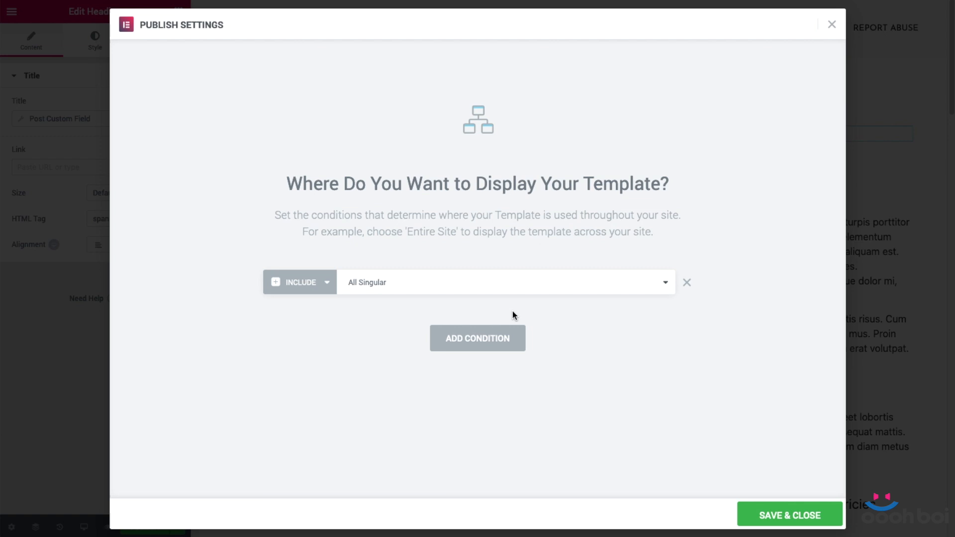
{"action": "left_click", "coordinate": [398, 284]}
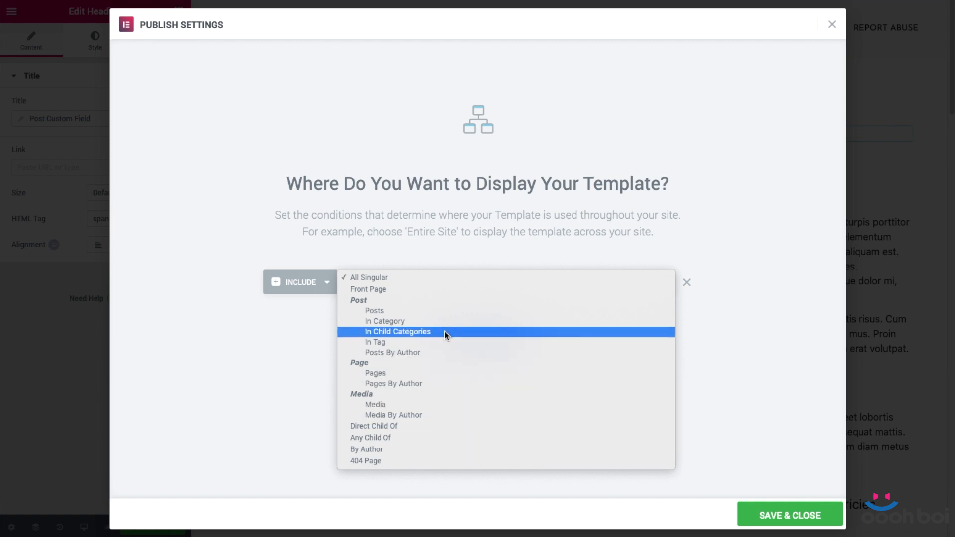
{"action": "left_click", "coordinate": [393, 312]}
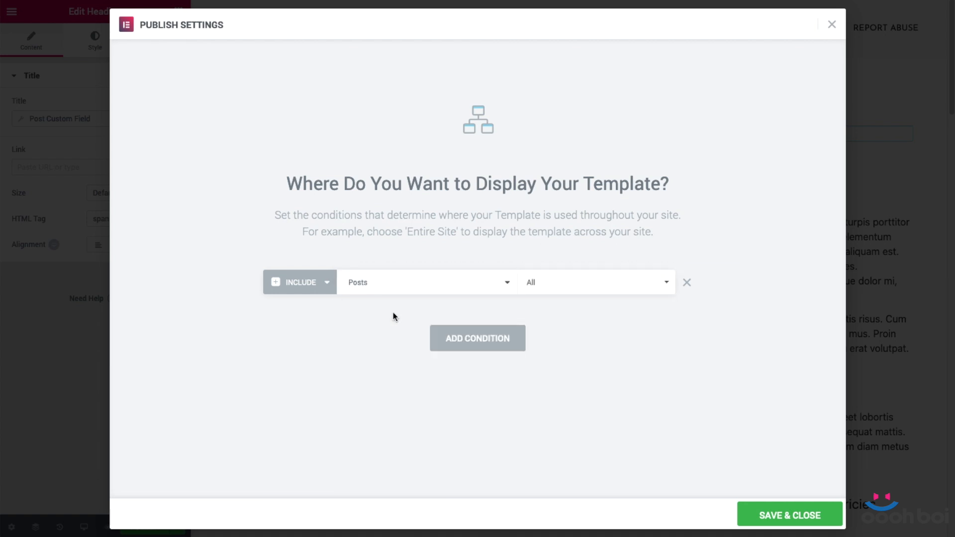
{"action": "left_click", "coordinate": [604, 292]}
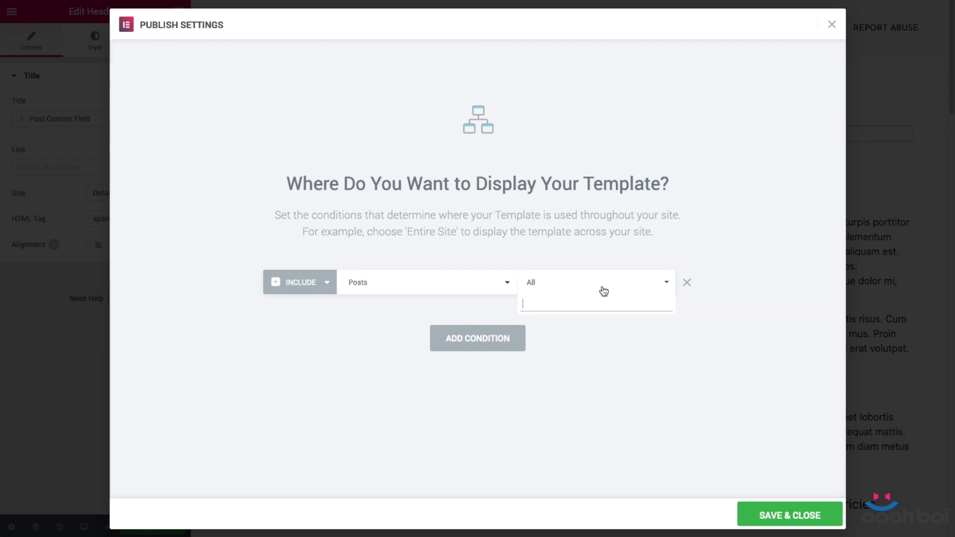
{"action": "type", "text": "lore"}
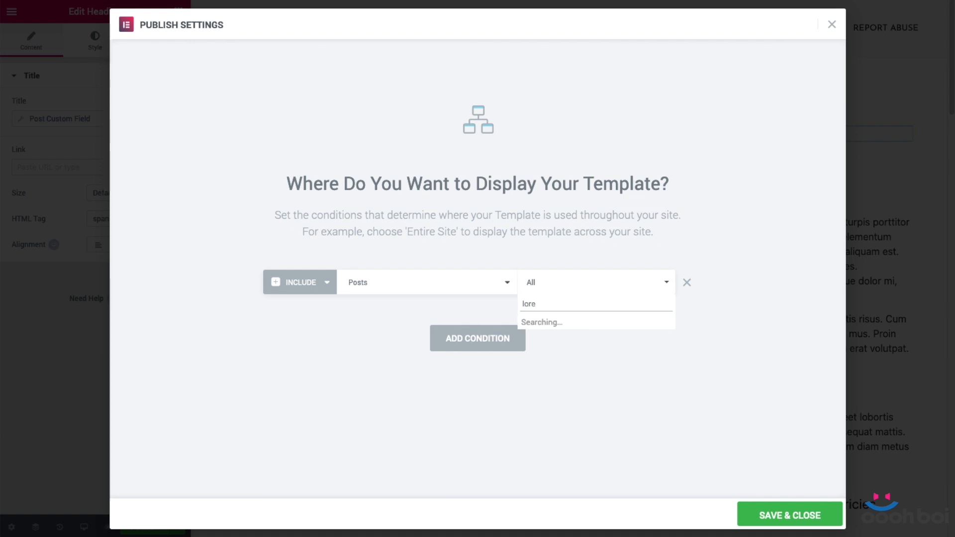
{"action": "scroll", "coordinate": [615, 362], "scroll_direction": "down", "scroll_amount": 3}
{"action": "left_click", "coordinate": [313, 416]}
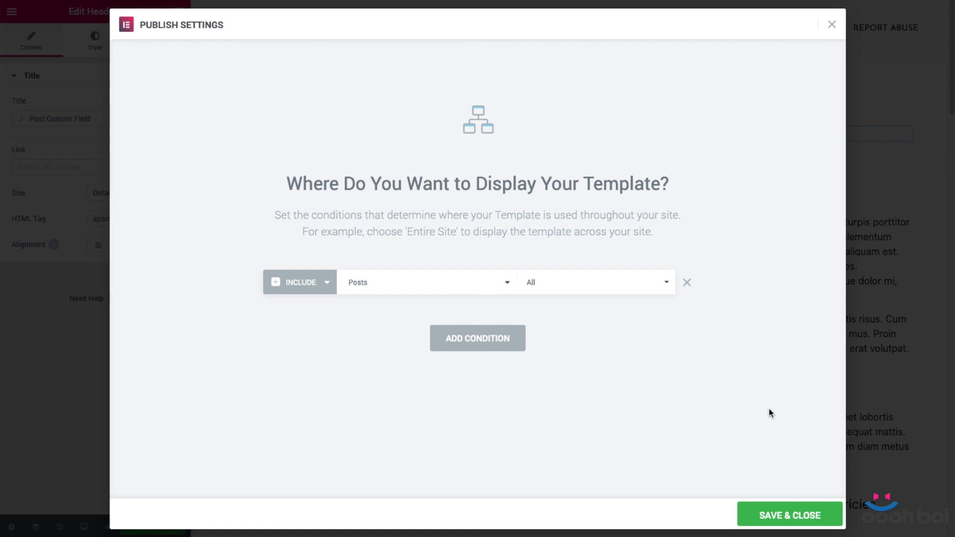
Save the publish settings with the all-posts condition and preview the template on the post
{"action": "left_click", "coordinate": [783, 512]}
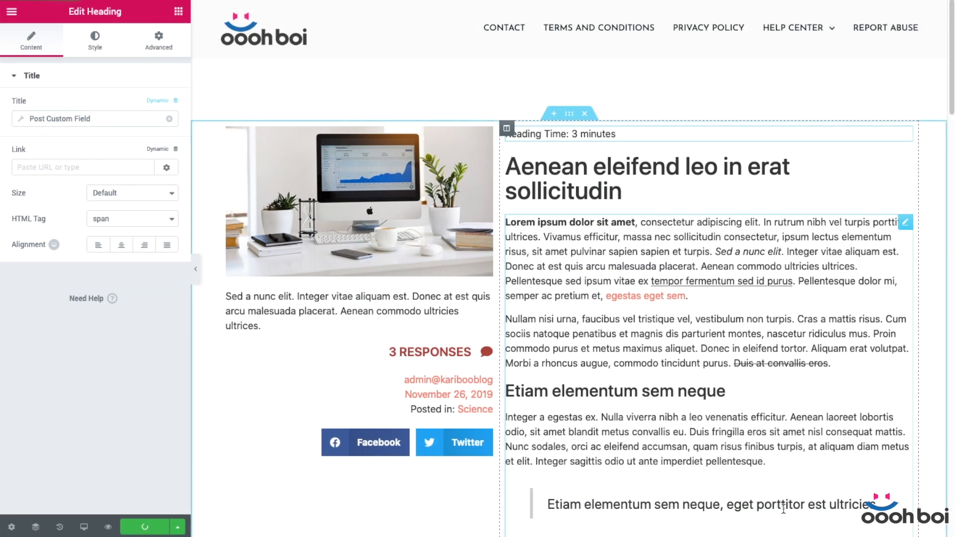
{"action": "left_click", "coordinate": [107, 528]}
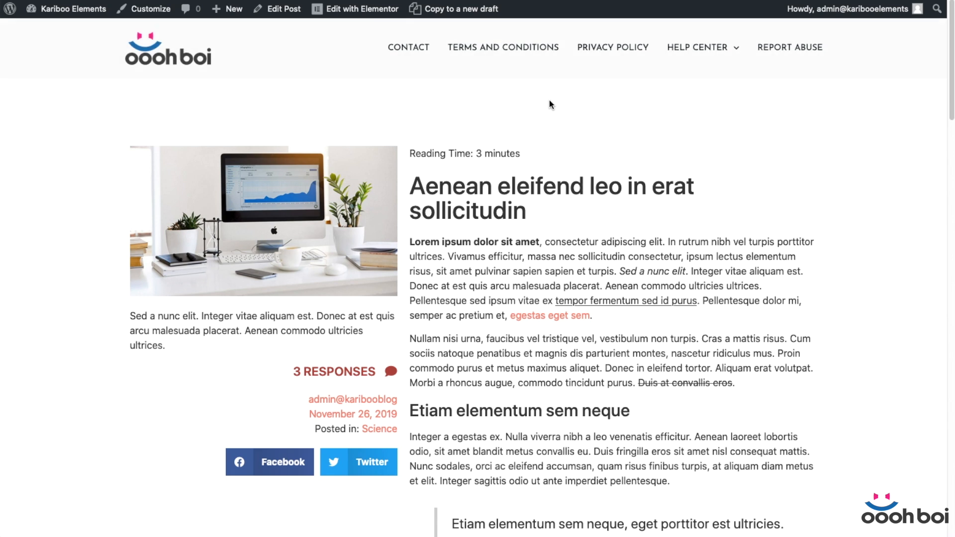
Open the comments popup from the responses button on the live post, look through the comments and close it
{"action": "scroll", "coordinate": [756, 170], "scroll_direction": "down", "scroll_amount": 2}
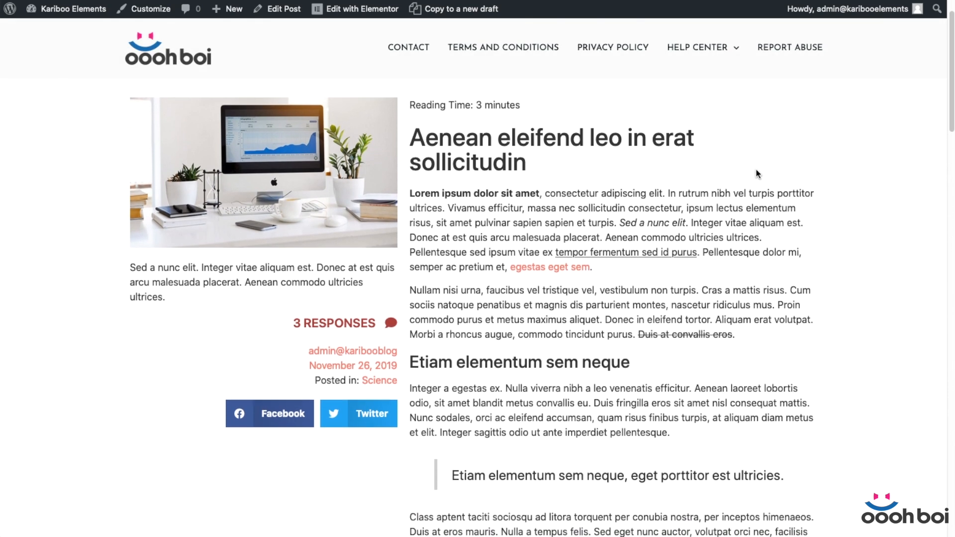
{"action": "left_click", "coordinate": [360, 321]}
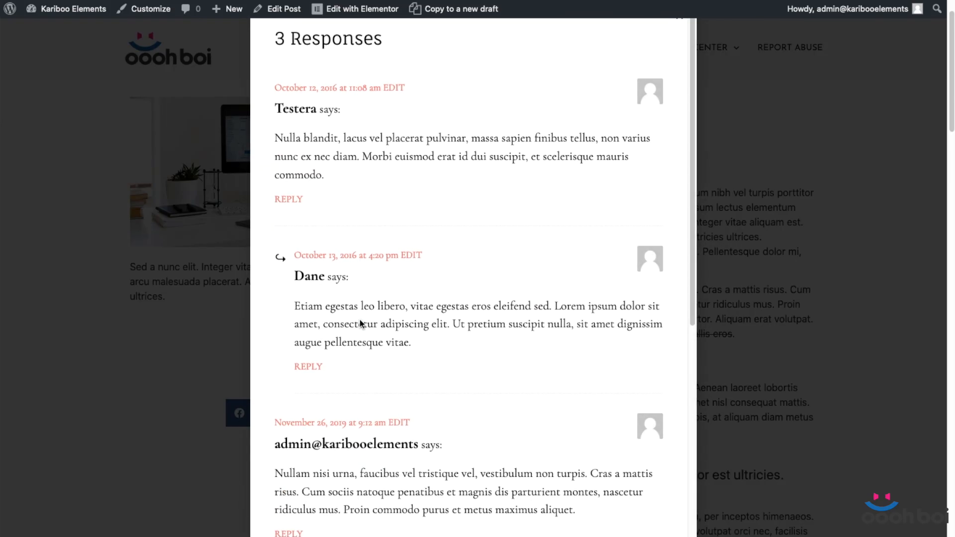
{"action": "scroll", "coordinate": [525, 261], "scroll_direction": "down", "scroll_amount": 6}
{"action": "scroll", "coordinate": [524, 260], "scroll_direction": "up", "scroll_amount": 6}
{"action": "left_click", "coordinate": [759, 222]}
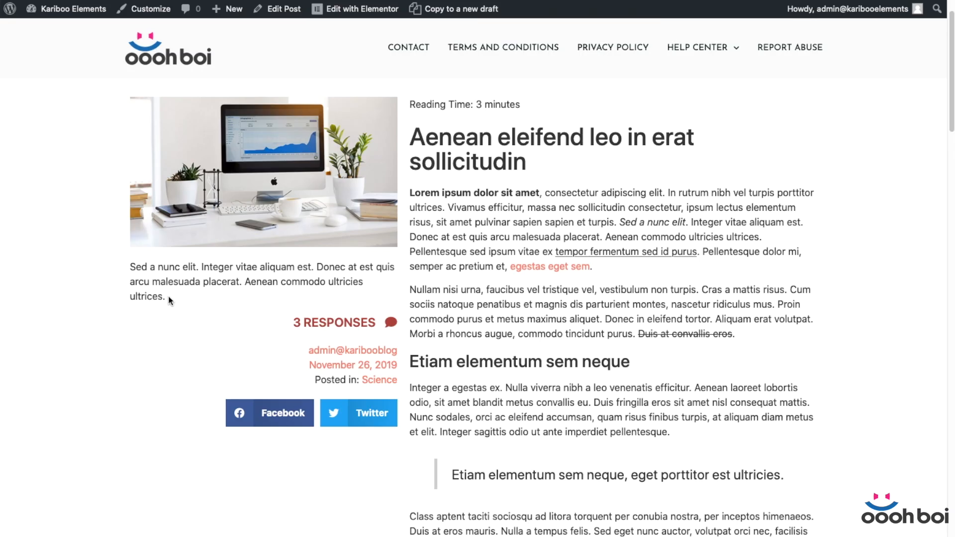
Check the excerpt under the featured image and the comments section below the content on the live post
{"action": "left_click_drag", "start_coordinate": [168, 296], "coordinate": [130, 274]}
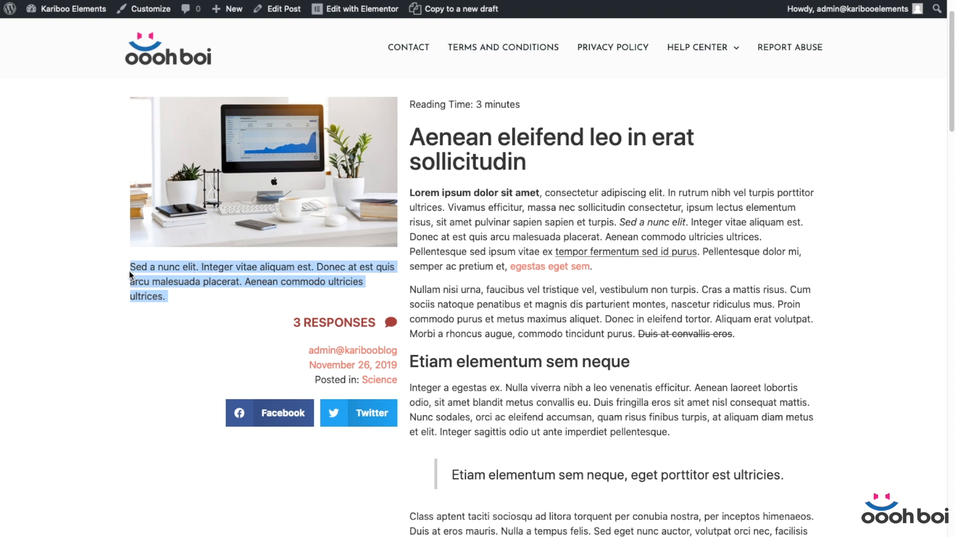
{"action": "left_click", "coordinate": [188, 279]}
{"action": "scroll", "coordinate": [712, 285], "scroll_direction": "down", "scroll_amount": 20}
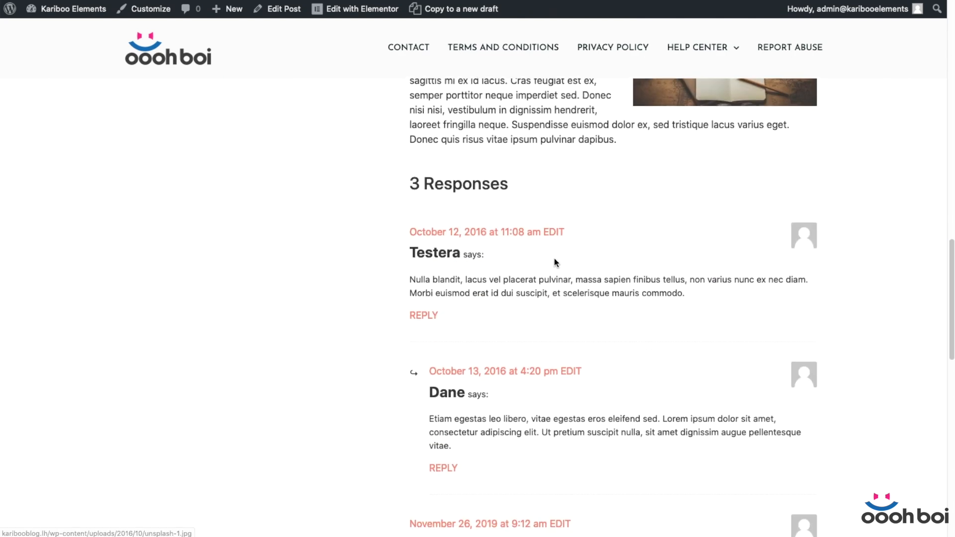
{"action": "scroll", "coordinate": [584, 249], "scroll_direction": "up", "scroll_amount": 20}
{"action": "scroll", "coordinate": [584, 251], "scroll_direction": "up", "scroll_amount": 5}
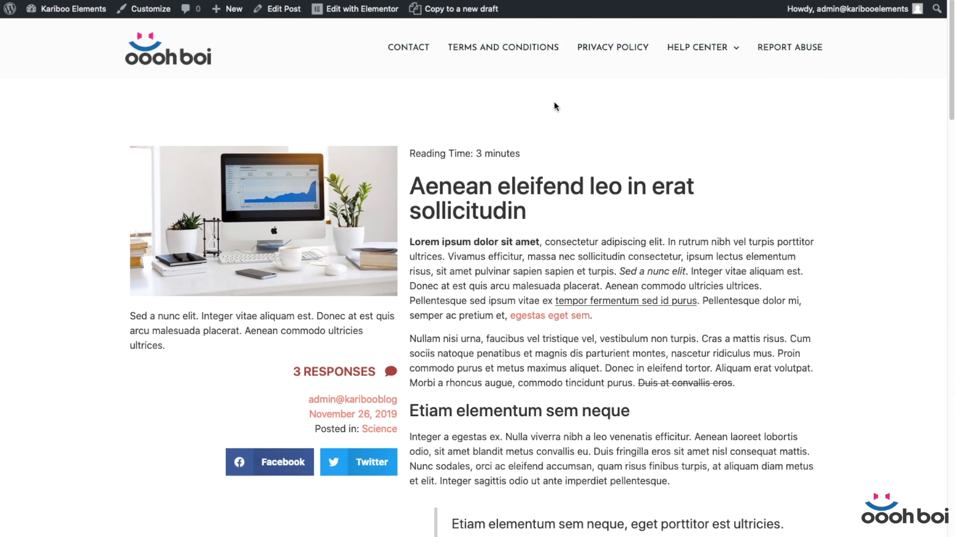
Switch back to the template in Elementor and delete the Post Excerpt widget under the featured image
{"action": "left_click", "coordinate": [362, 9]}
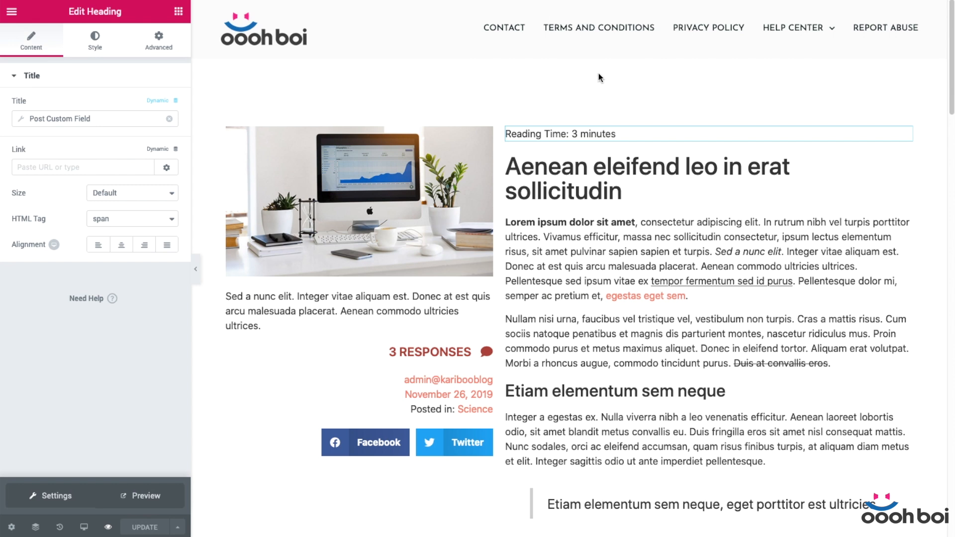
{"action": "left_click", "coordinate": [486, 297]}
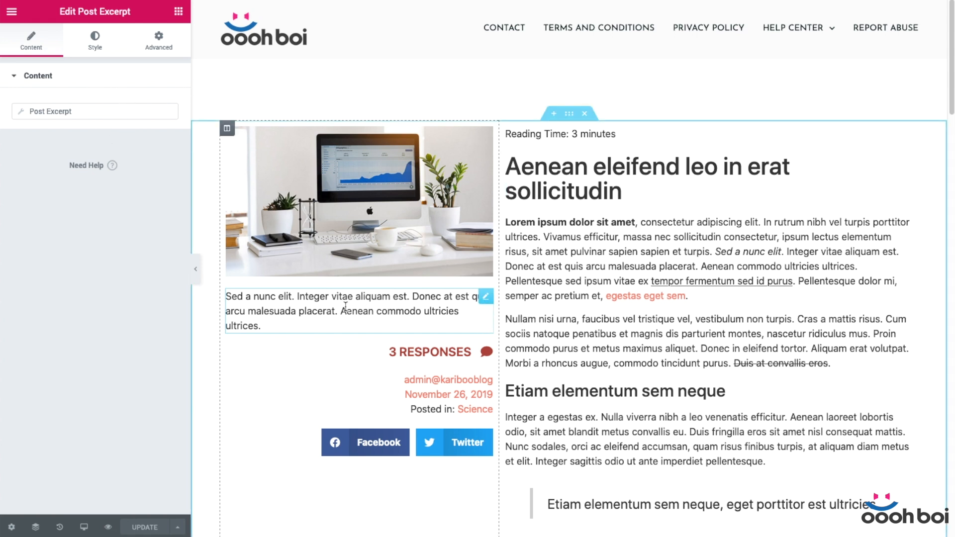
{"action": "right_click", "coordinate": [488, 297]}
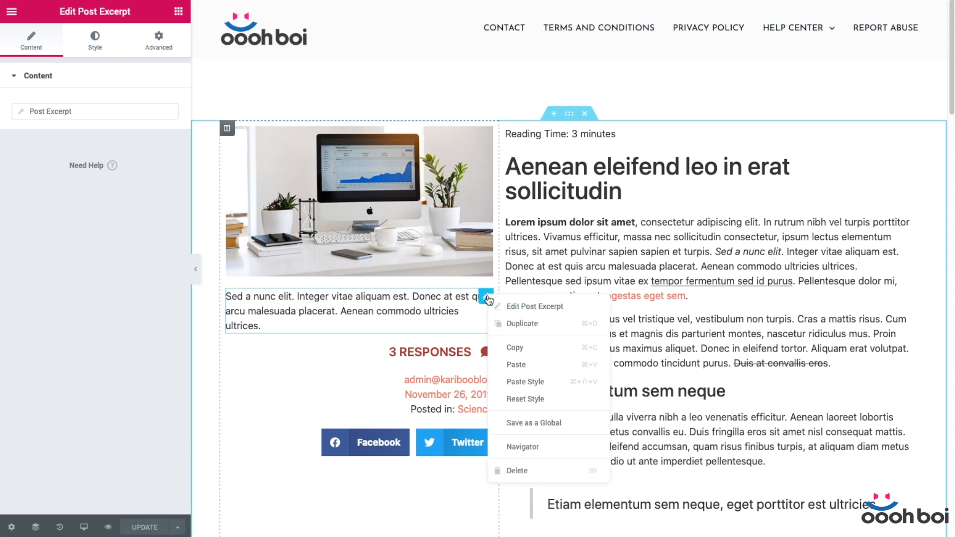
{"action": "left_click", "coordinate": [526, 466]}
Add a right-aligned Heading widget under the featured image with HTML tag div and the dynamic Post Excerpt as its title
{"action": "left_click_drag", "start_coordinate": [141, 393], "coordinate": [485, 312]}
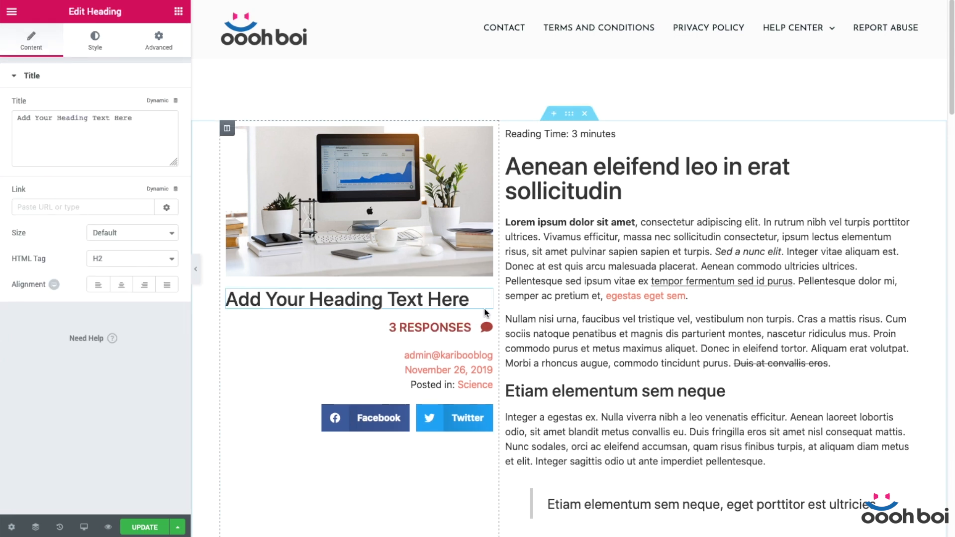
{"action": "left_click", "coordinate": [128, 265]}
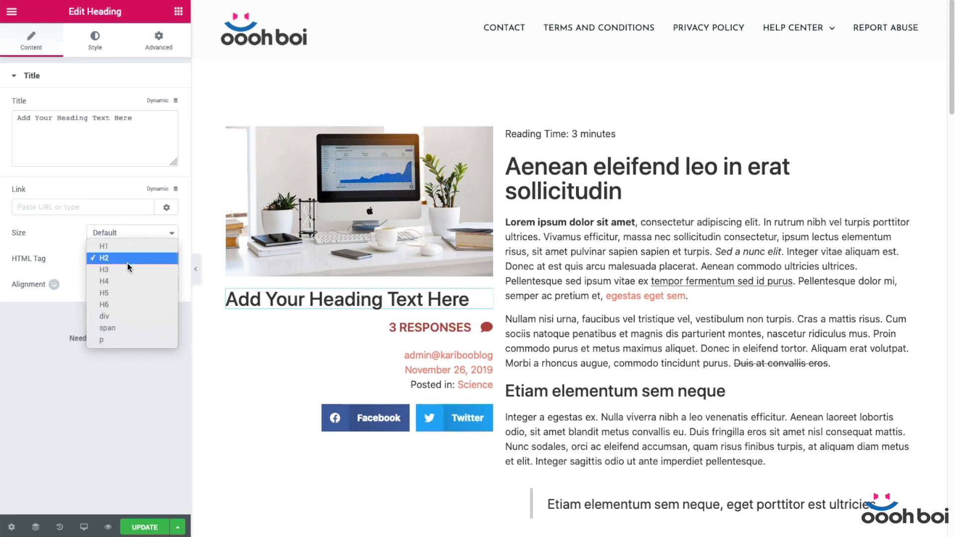
{"action": "left_click", "coordinate": [130, 316]}
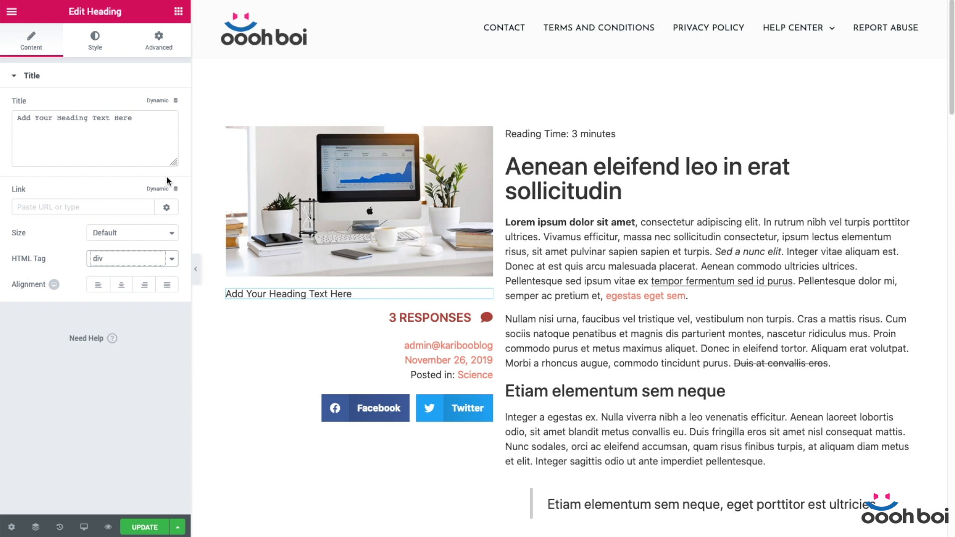
{"action": "left_click", "coordinate": [164, 103]}
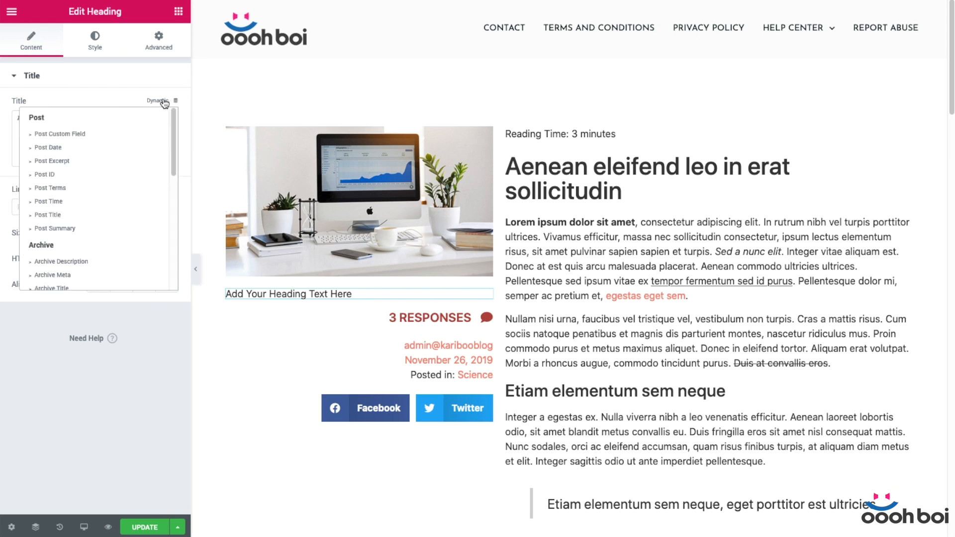
{"action": "left_click", "coordinate": [58, 161]}
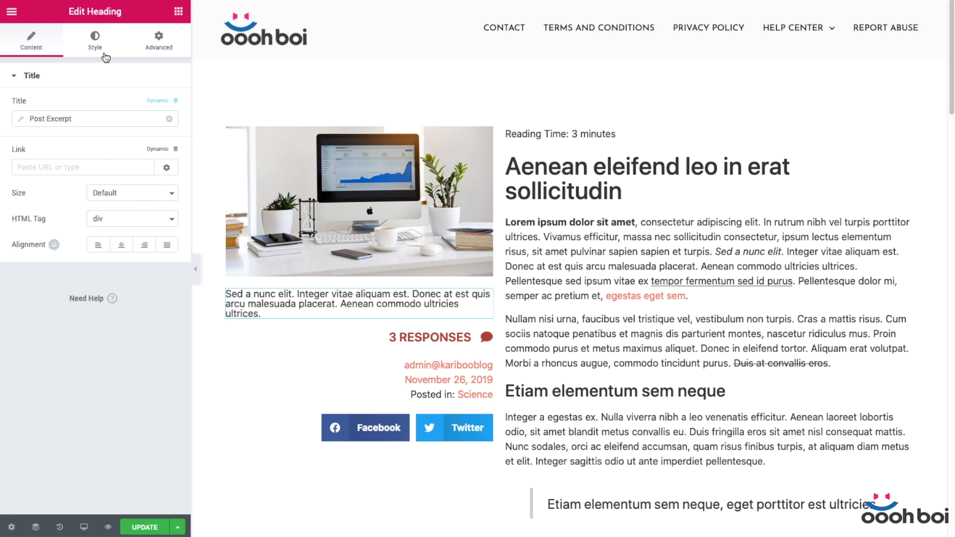
{"action": "left_click", "coordinate": [148, 247]}
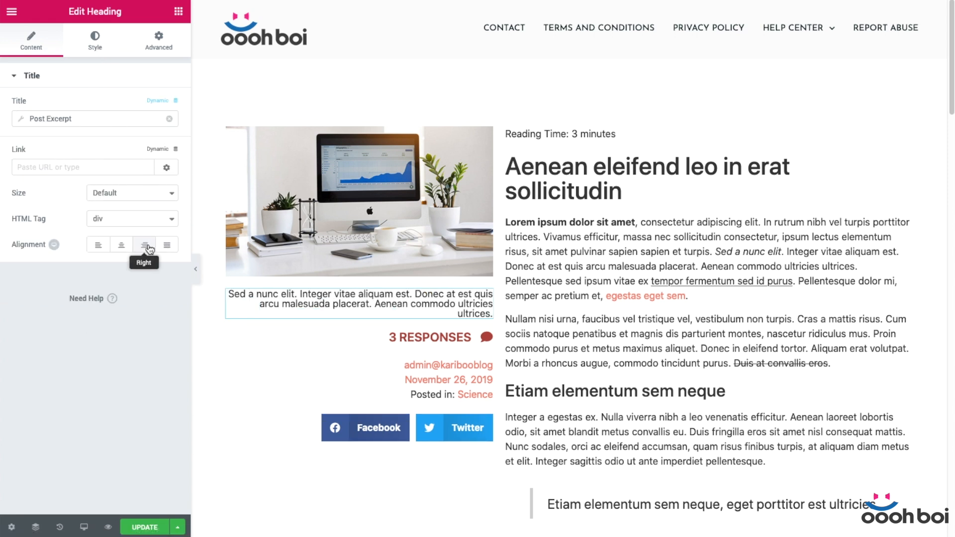
Set the excerpt heading's typography to size 20 px, italic style and line height 1.4 em
{"action": "left_click", "coordinate": [95, 39]}
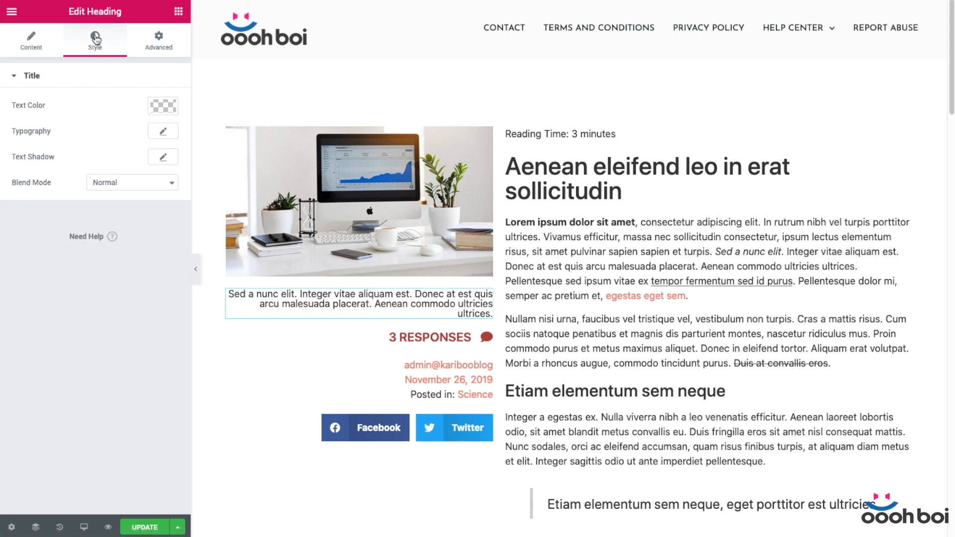
{"action": "left_click", "coordinate": [164, 133]}
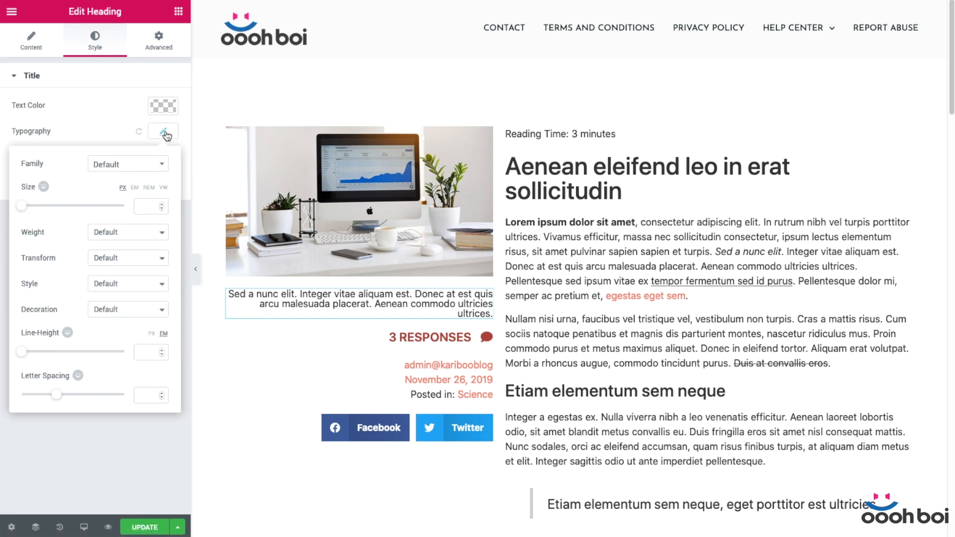
{"action": "left_click", "coordinate": [146, 205]}
{"action": "type", "text": "18"}
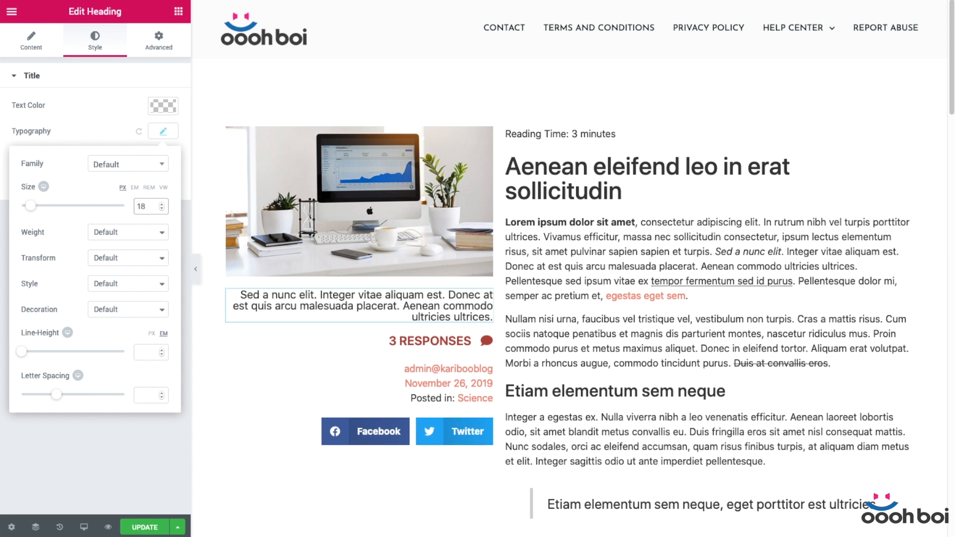
{"action": "left_click", "coordinate": [141, 353]}
{"action": "type", "text": "1.4"}
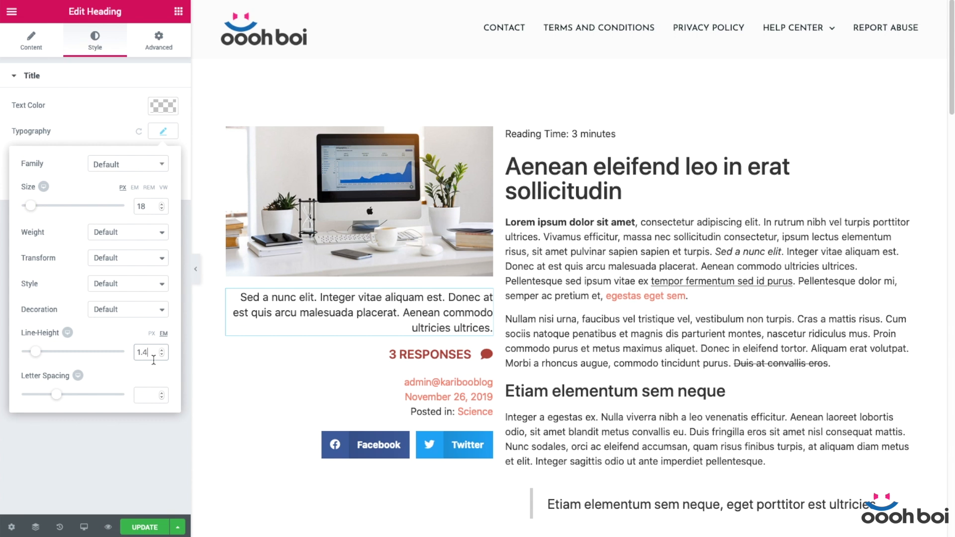
{"action": "left_click", "coordinate": [162, 204]}
{"action": "left_click", "coordinate": [161, 204]}
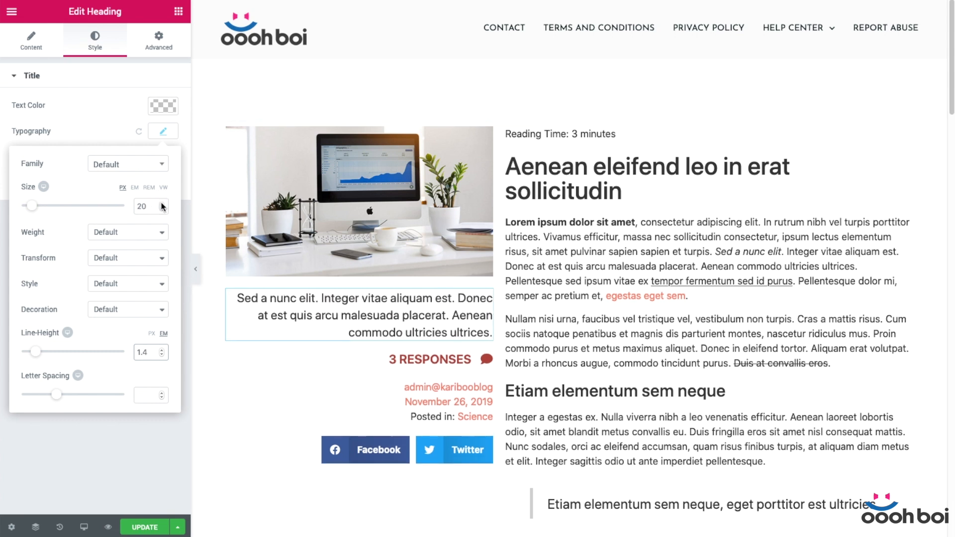
{"action": "left_click", "coordinate": [133, 282]}
{"action": "left_click", "coordinate": [136, 308]}
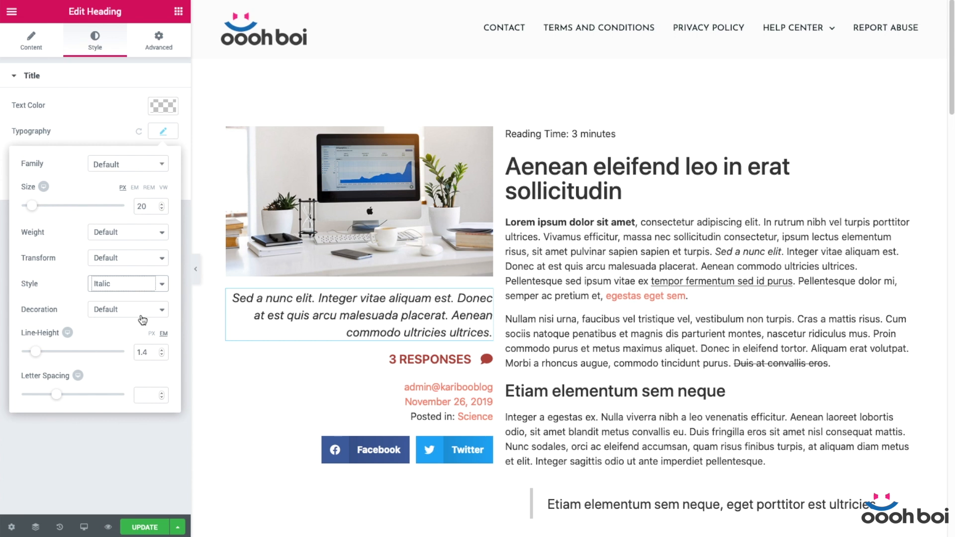
{"action": "left_click", "coordinate": [123, 431]}
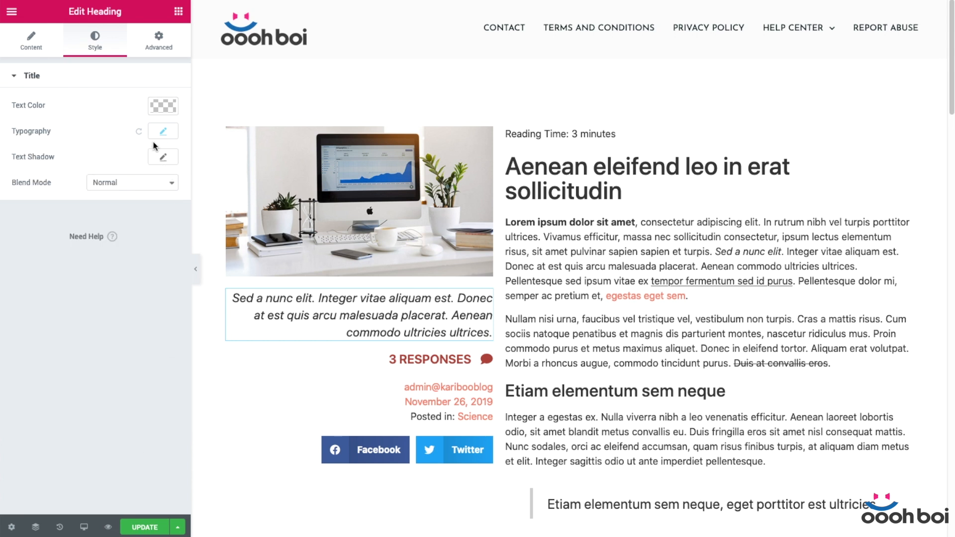
Set the excerpt heading's text color to the grey palette swatch
{"action": "left_click", "coordinate": [160, 109]}
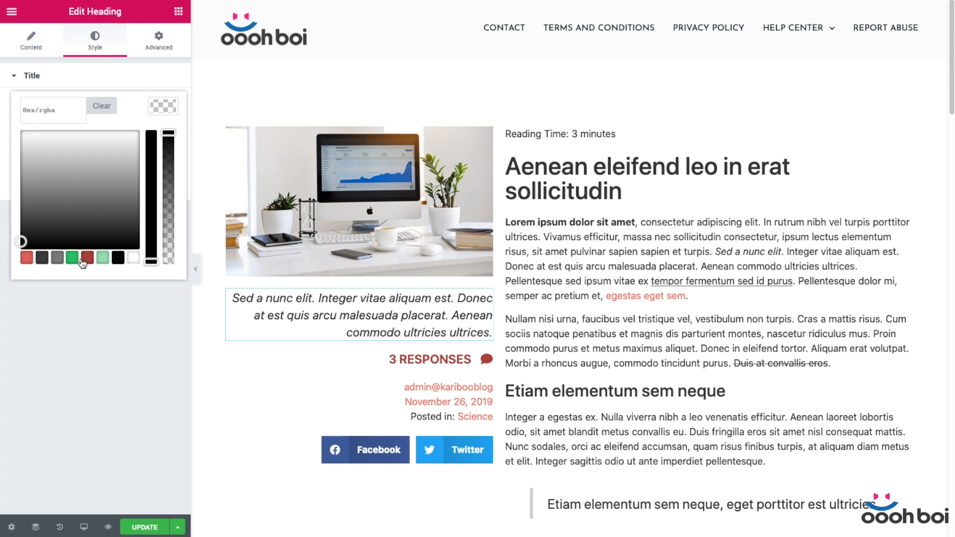
{"action": "left_click", "coordinate": [57, 257]}
{"action": "left_click", "coordinate": [79, 382]}
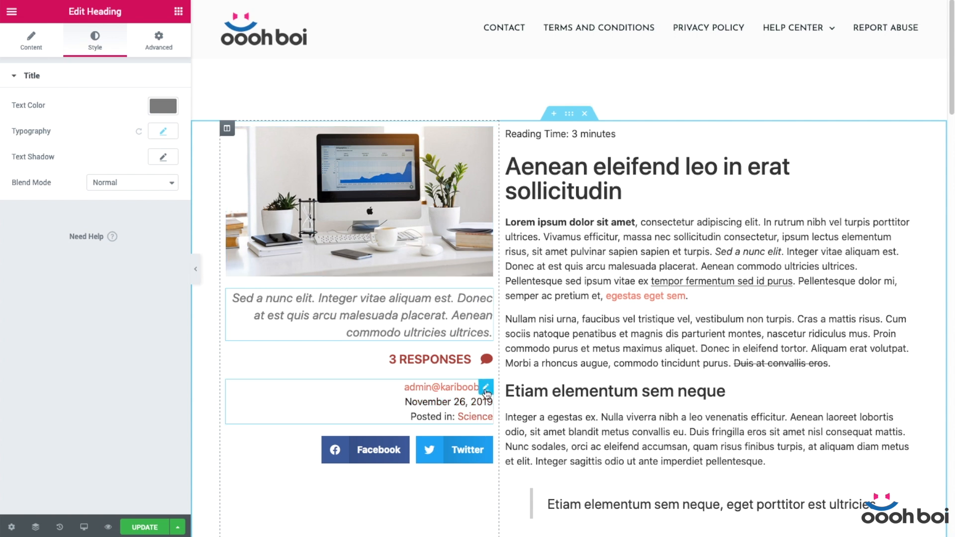
Review the Post Info widget's metadata items and the Post Content widget's style settings
{"action": "left_click", "coordinate": [486, 390]}
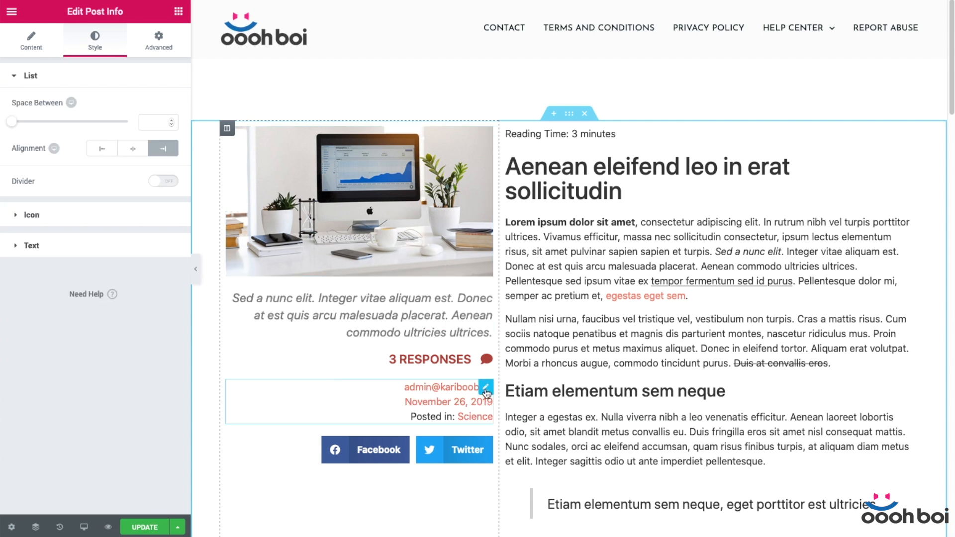
{"action": "left_click", "coordinate": [30, 41]}
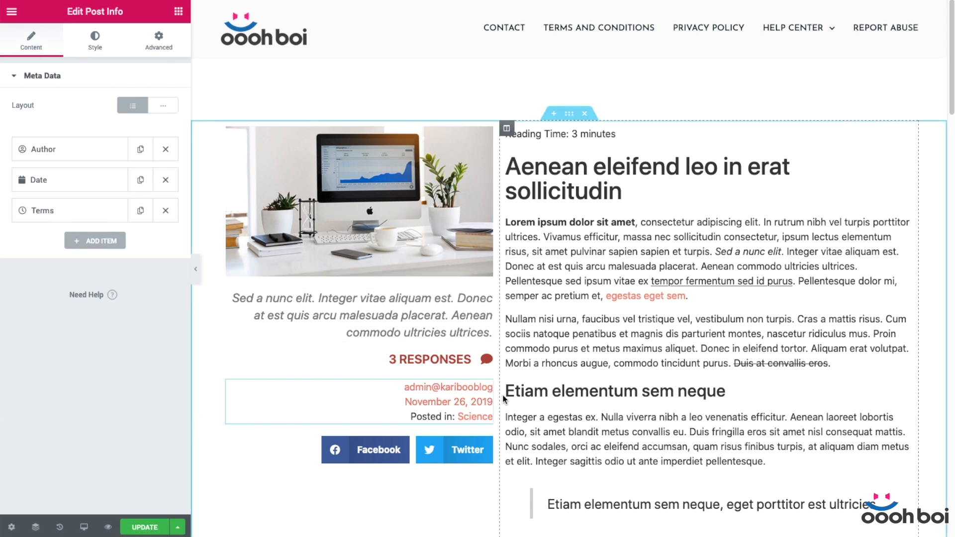
{"action": "left_click", "coordinate": [682, 246]}
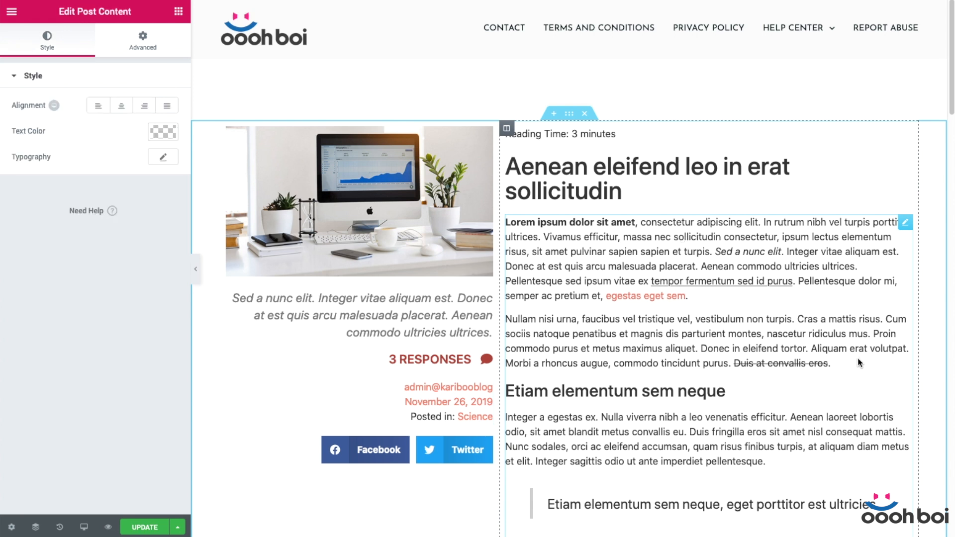
Delete the Post Comments widget below the post content
{"action": "scroll", "coordinate": [857, 360], "scroll_direction": "down", "scroll_amount": 15}
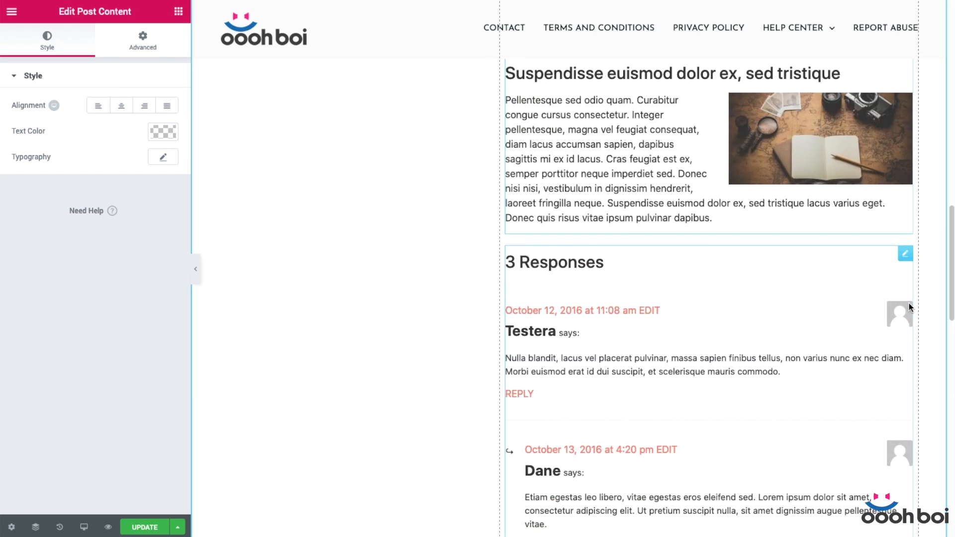
{"action": "right_click", "coordinate": [905, 257]}
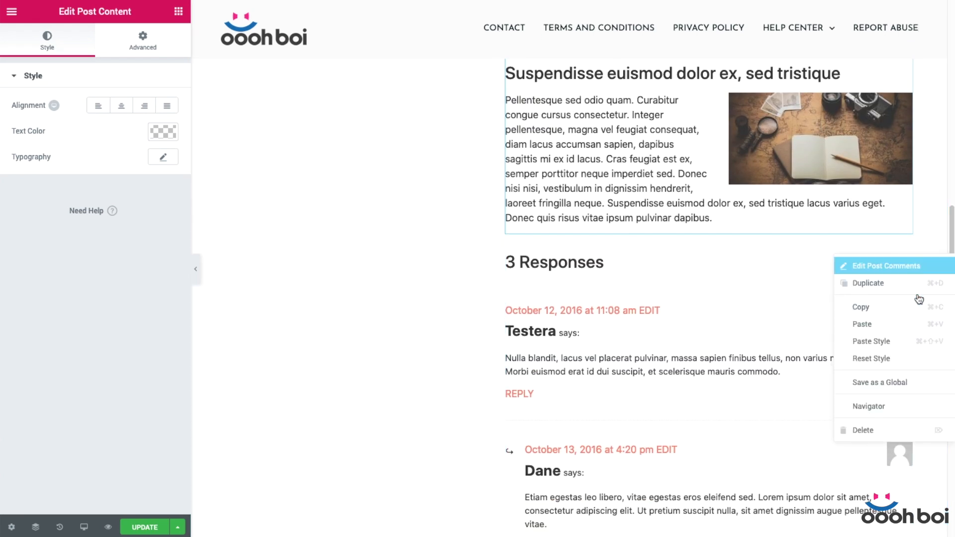
{"action": "left_click", "coordinate": [897, 430]}
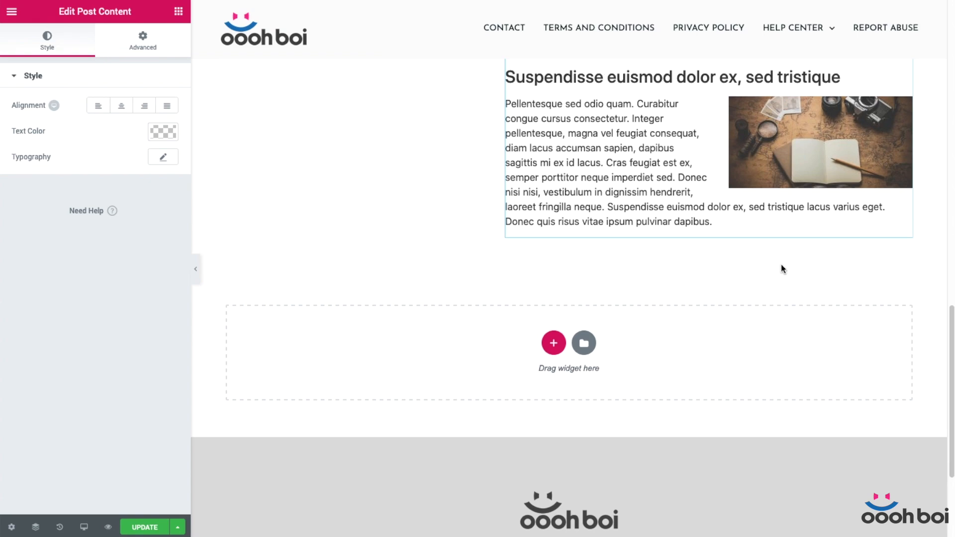
Add a Post Navigation widget directly below the post content
{"action": "scroll", "coordinate": [782, 265], "scroll_direction": "up", "scroll_amount": 15}
{"action": "left_click", "coordinate": [178, 11]}
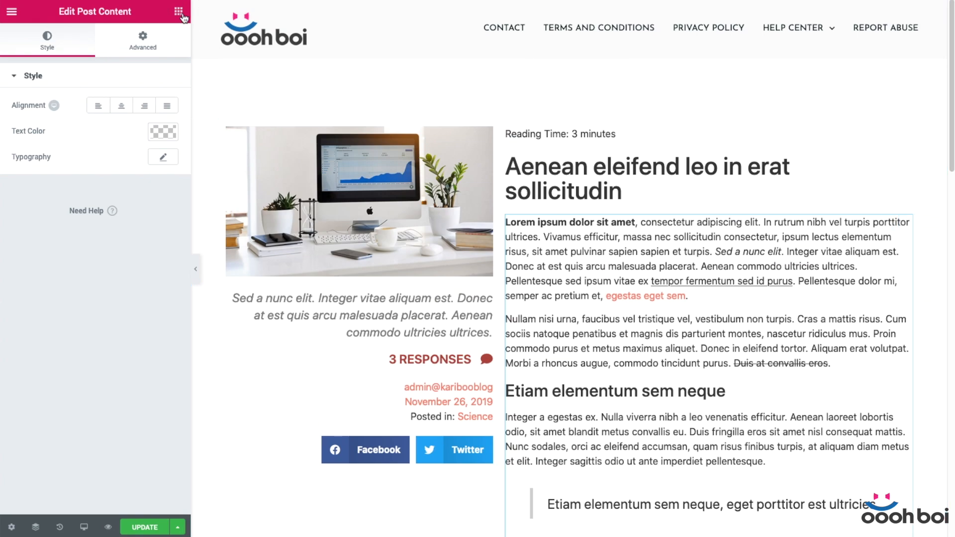
{"action": "scroll", "coordinate": [731, 251], "scroll_direction": "down", "scroll_amount": 15}
{"action": "scroll", "coordinate": [697, 246], "scroll_direction": "down", "scroll_amount": 1}
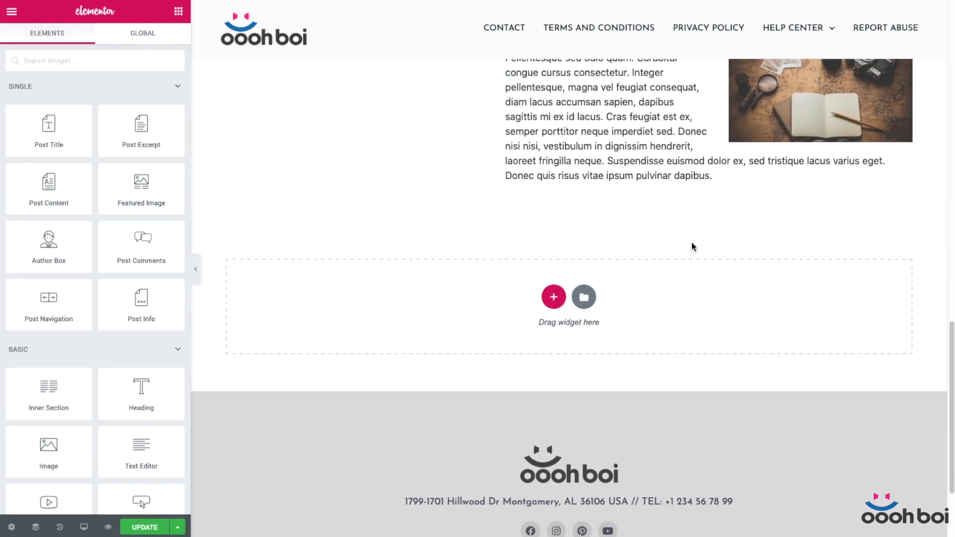
{"action": "left_click_drag", "start_coordinate": [55, 296], "coordinate": [587, 165]}
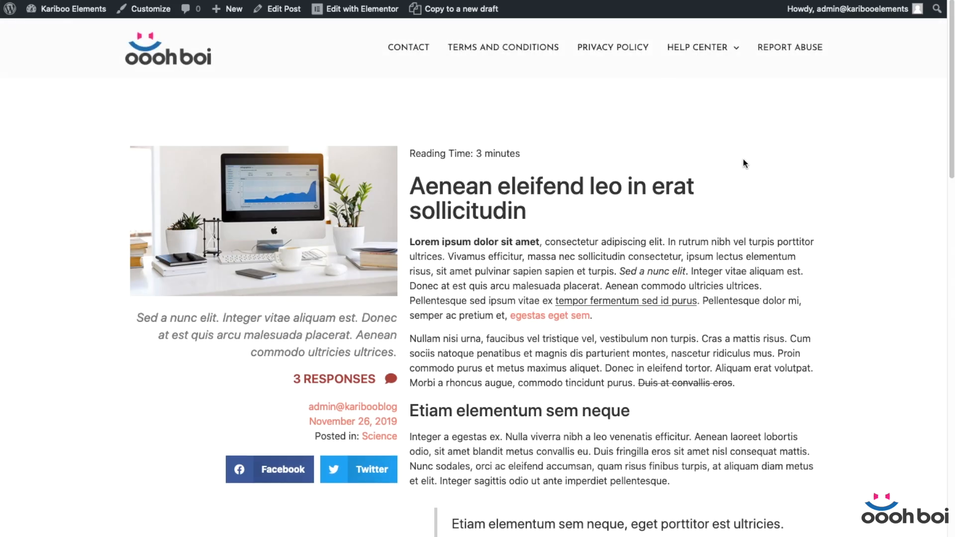
Check the restyled excerpt and the post navigation at the end of the content on the live post
{"action": "scroll", "coordinate": [744, 163], "scroll_direction": "down", "scroll_amount": 3}
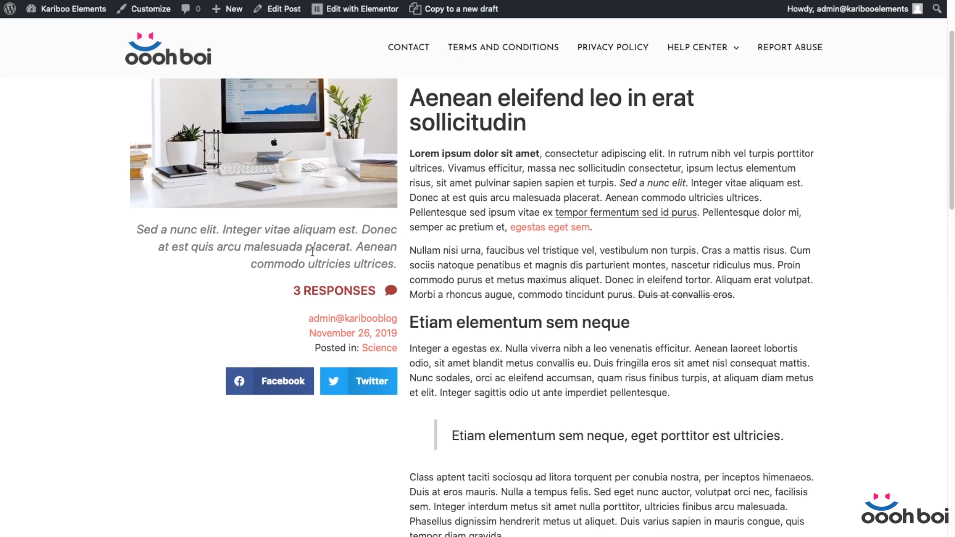
{"action": "left_click_drag", "start_coordinate": [351, 251], "coordinate": [299, 234]}
{"action": "left_click", "coordinate": [319, 261]}
{"action": "scroll", "coordinate": [581, 214], "scroll_direction": "down", "scroll_amount": 10}
{"action": "scroll", "coordinate": [581, 214], "scroll_direction": "down", "scroll_amount": 10}
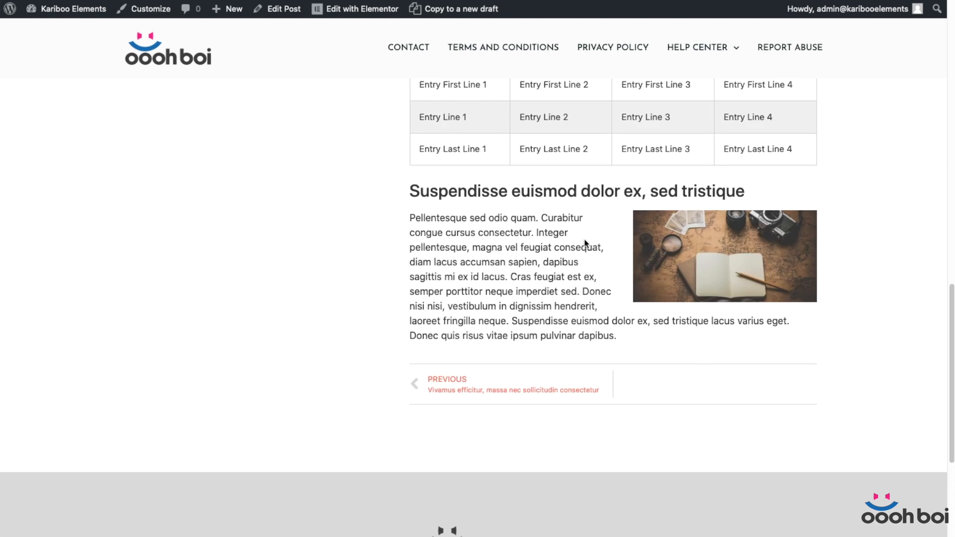
Follow the previous-post links through two older posts to check the template on them
{"action": "left_click", "coordinate": [474, 390]}
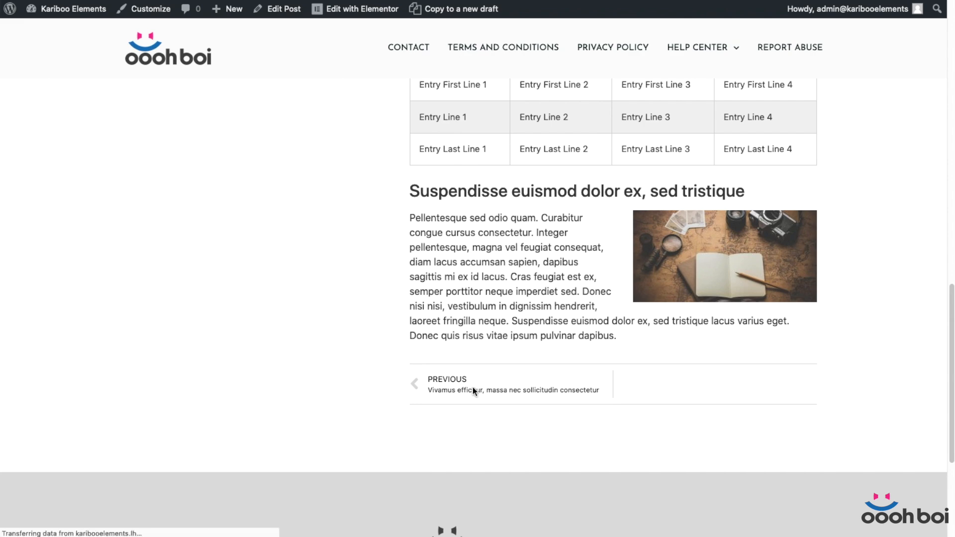
{"action": "scroll", "coordinate": [597, 331], "scroll_direction": "down", "scroll_amount": 15}
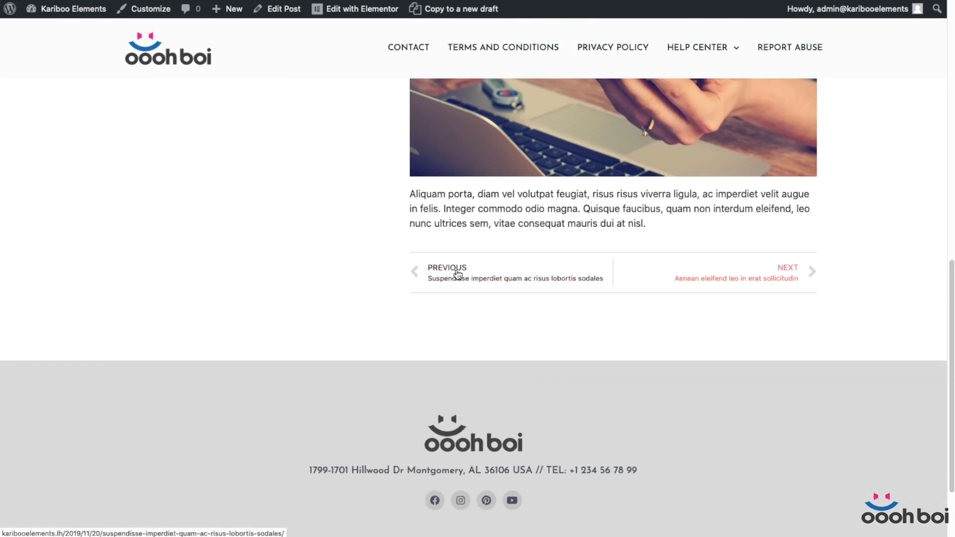
{"action": "left_click", "coordinate": [457, 274]}
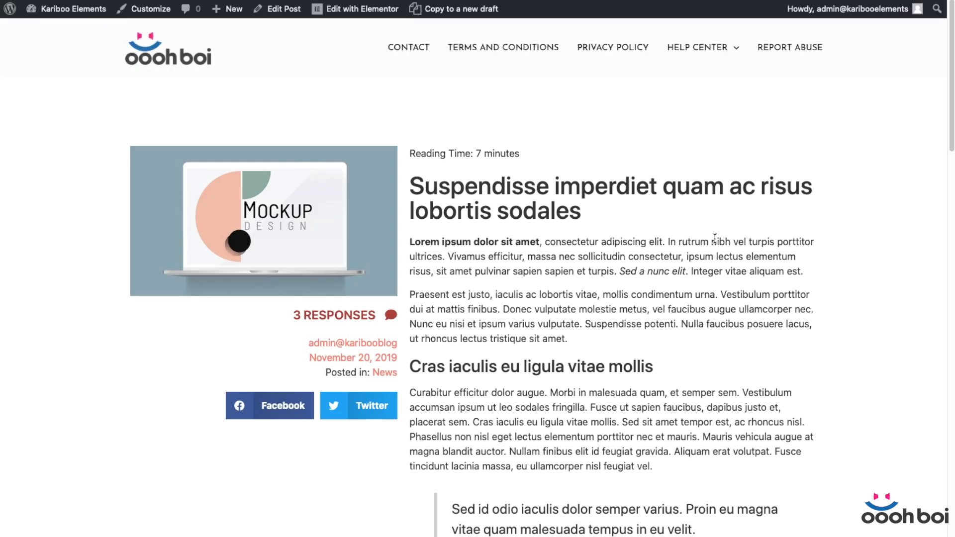
Look through the older post down to its post navigation, and follow the next-post links to check the template on newer posts
{"action": "scroll", "coordinate": [713, 239], "scroll_direction": "down", "scroll_amount": 3}
{"action": "scroll", "coordinate": [713, 243], "scroll_direction": "down", "scroll_amount": 4}
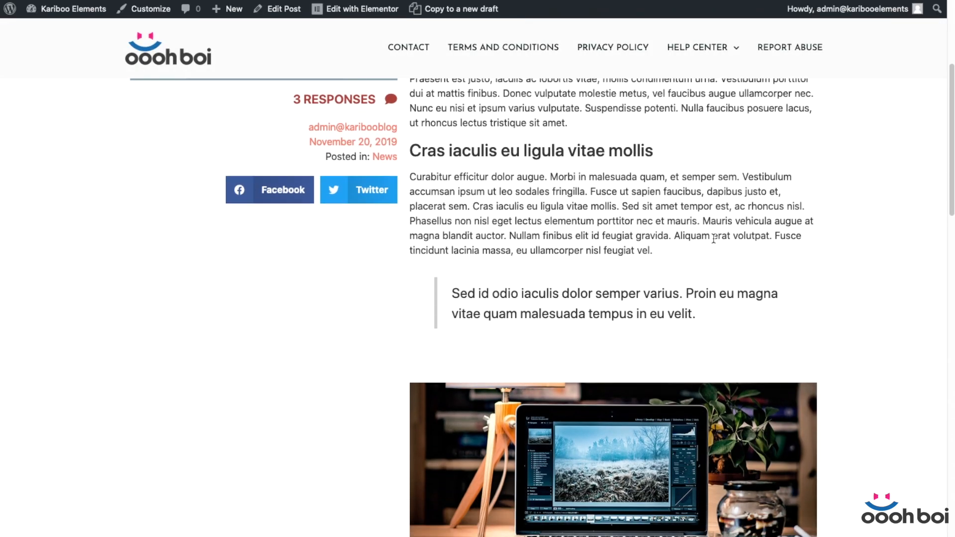
{"action": "scroll", "coordinate": [713, 239], "scroll_direction": "down", "scroll_amount": 20}
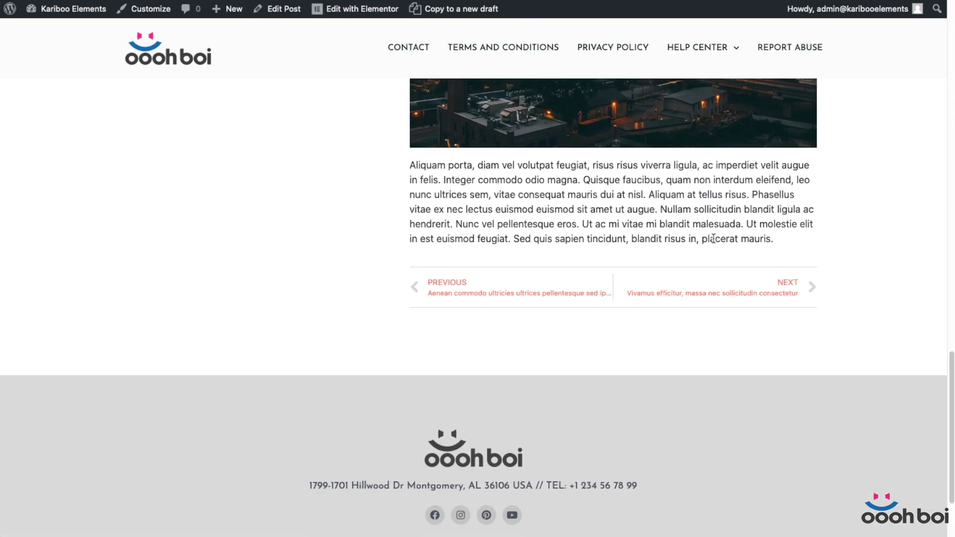
{"action": "scroll", "coordinate": [713, 237], "scroll_direction": "up", "scroll_amount": 17}
{"action": "scroll", "coordinate": [713, 238], "scroll_direction": "up", "scroll_amount": 9}
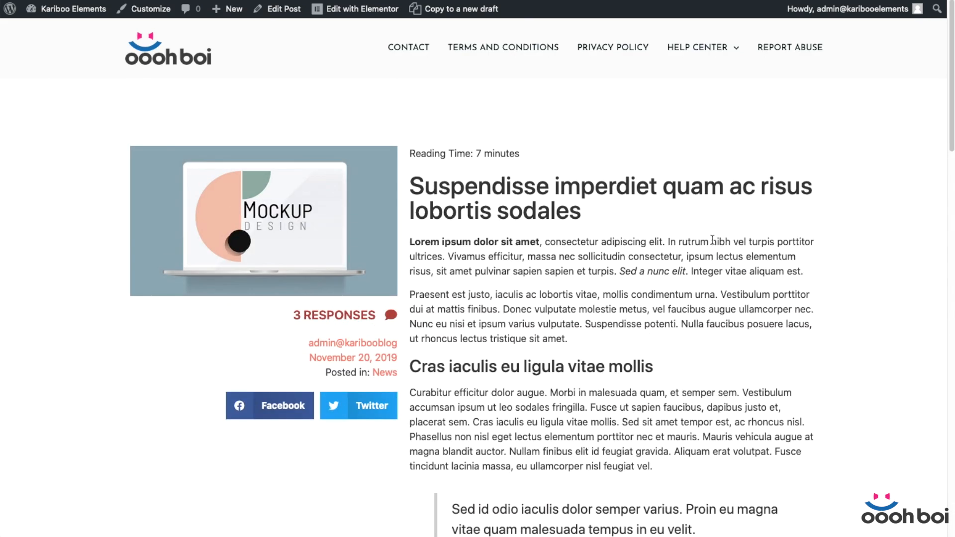
{"action": "scroll", "coordinate": [712, 241], "scroll_direction": "down", "scroll_amount": 20}
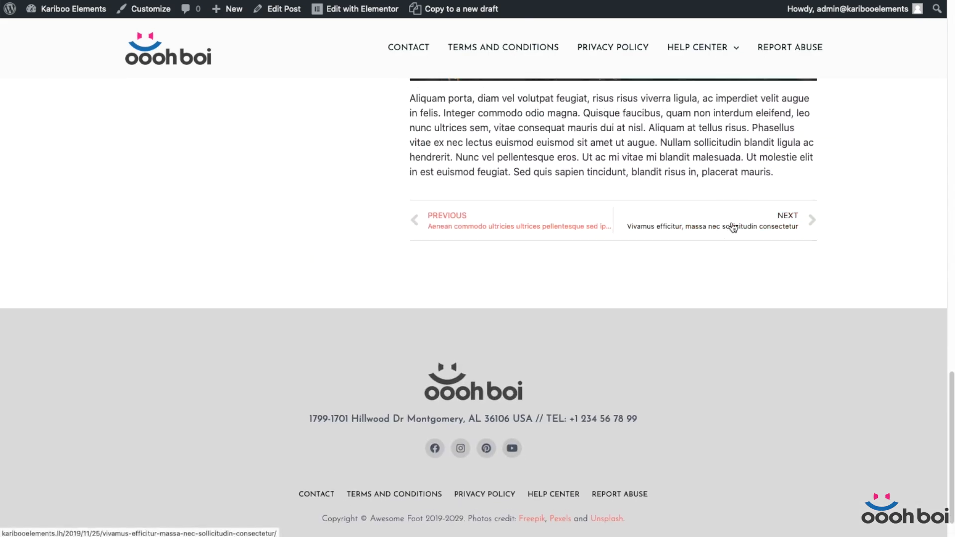
{"action": "left_click", "coordinate": [779, 236]}
{"action": "scroll", "coordinate": [777, 244], "scroll_direction": "down", "scroll_amount": 20}
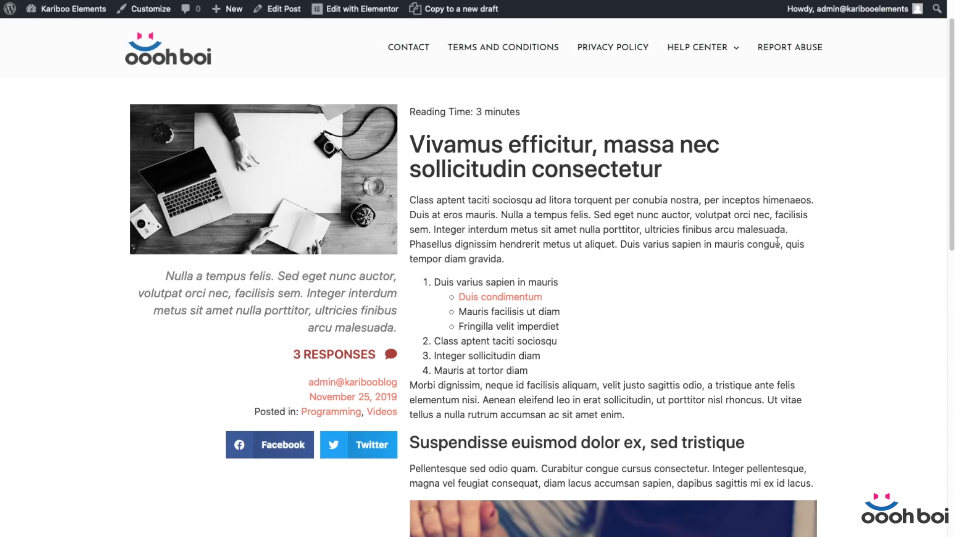
{"action": "left_click", "coordinate": [748, 179]}
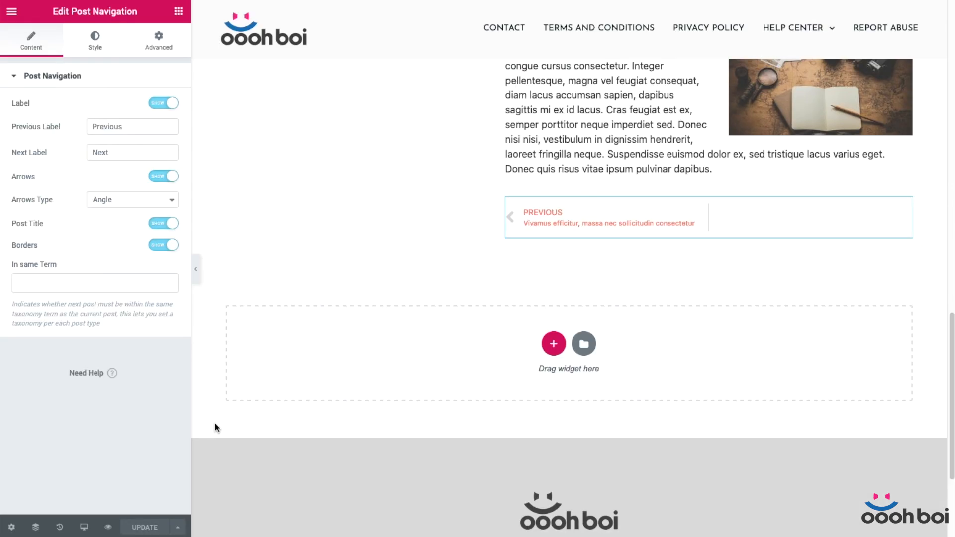
In the template editor, preview the single post layout at the 360px mobile size, look through it, and return to the desktop preview
{"action": "left_click", "coordinate": [81, 529]}
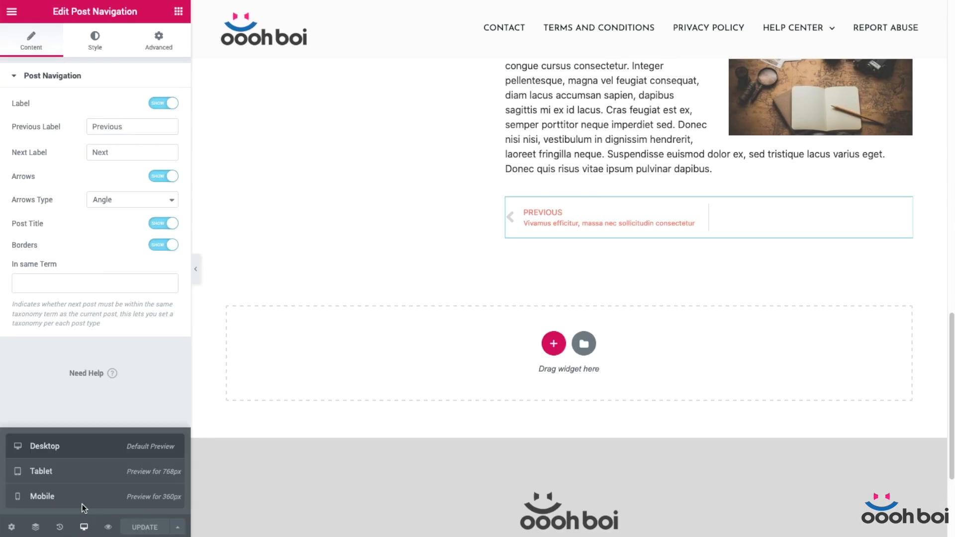
{"action": "scroll", "coordinate": [199, 478], "scroll_direction": "up", "scroll_amount": 10}
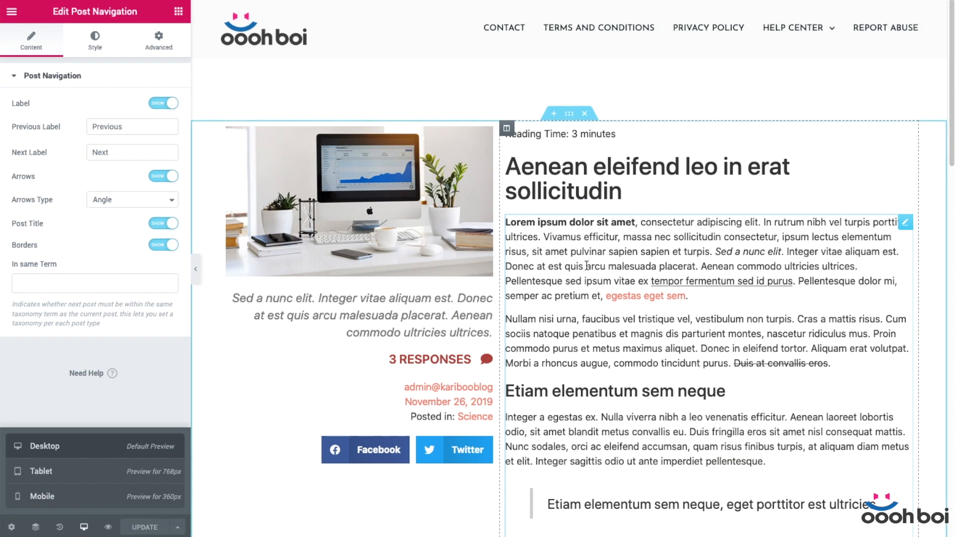
{"action": "left_click", "coordinate": [50, 497]}
{"action": "scroll", "coordinate": [615, 232], "scroll_direction": "down", "scroll_amount": 20}
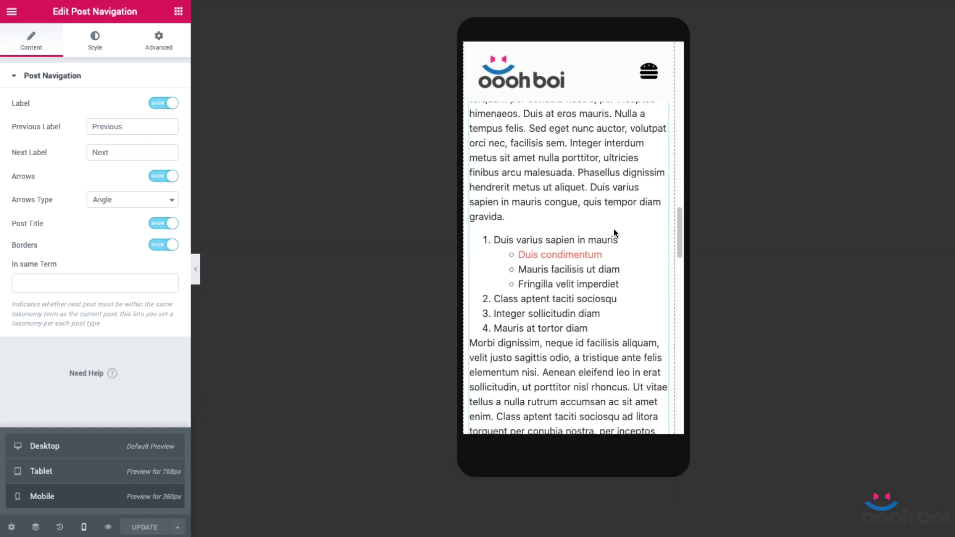
{"action": "left_click_drag", "start_coordinate": [679, 338], "coordinate": [693, 19]}
{"action": "left_click", "coordinate": [30, 411]}
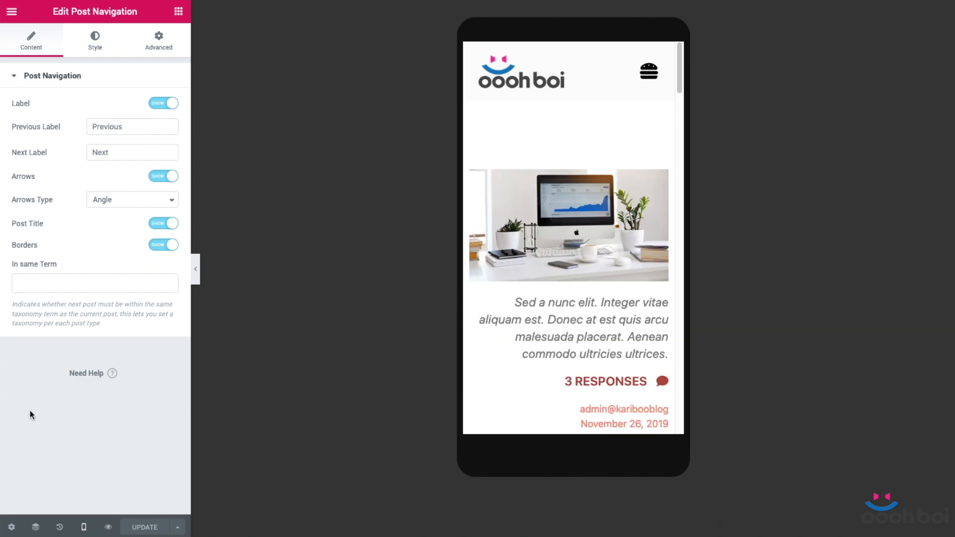
{"action": "left_click", "coordinate": [83, 527]}
{"action": "left_click", "coordinate": [82, 449]}
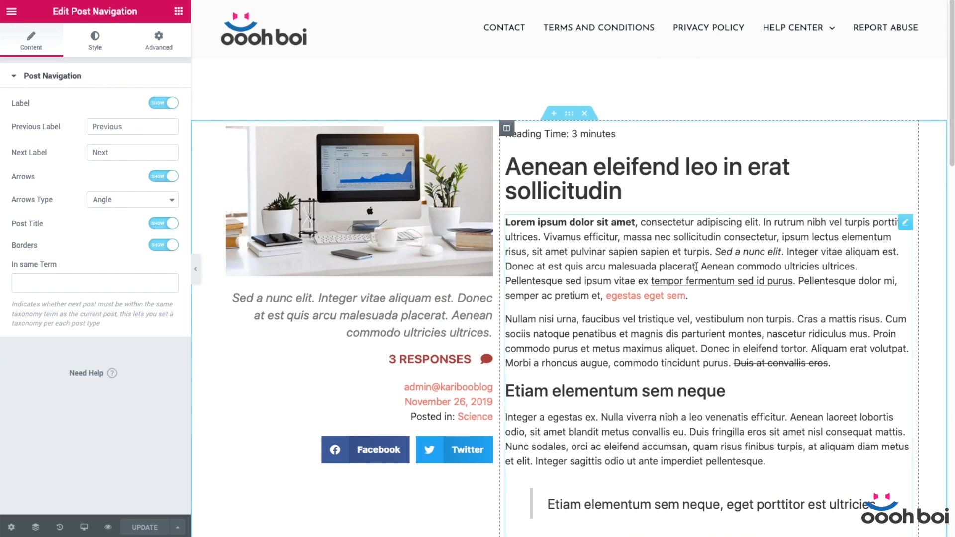
Open the Post Content widget's style settings and look over the post's text, quote, list and table in the desktop preview
{"action": "left_click", "coordinate": [711, 268]}
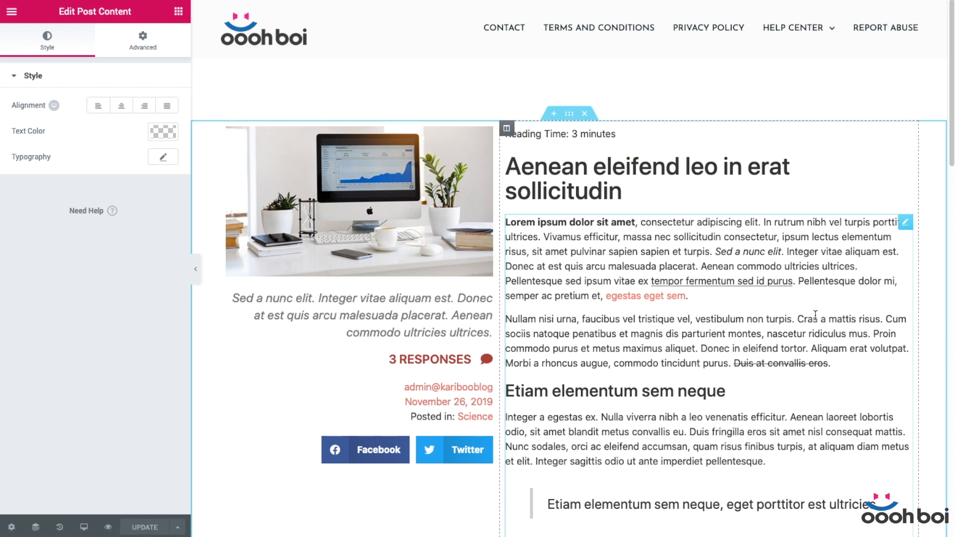
{"action": "scroll", "coordinate": [814, 315], "scroll_direction": "down", "scroll_amount": 7}
{"action": "scroll", "coordinate": [664, 277], "scroll_direction": "down", "scroll_amount": 7}
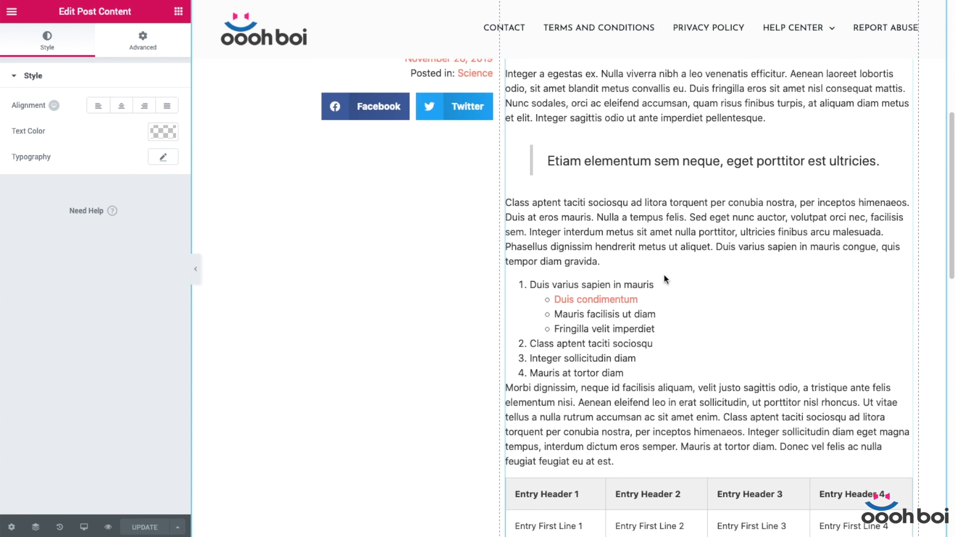
{"action": "scroll", "coordinate": [664, 275], "scroll_direction": "down", "scroll_amount": 2}
{"action": "scroll", "coordinate": [665, 275], "scroll_direction": "up", "scroll_amount": 4}
{"action": "scroll", "coordinate": [665, 275], "scroll_direction": "up", "scroll_amount": 4}
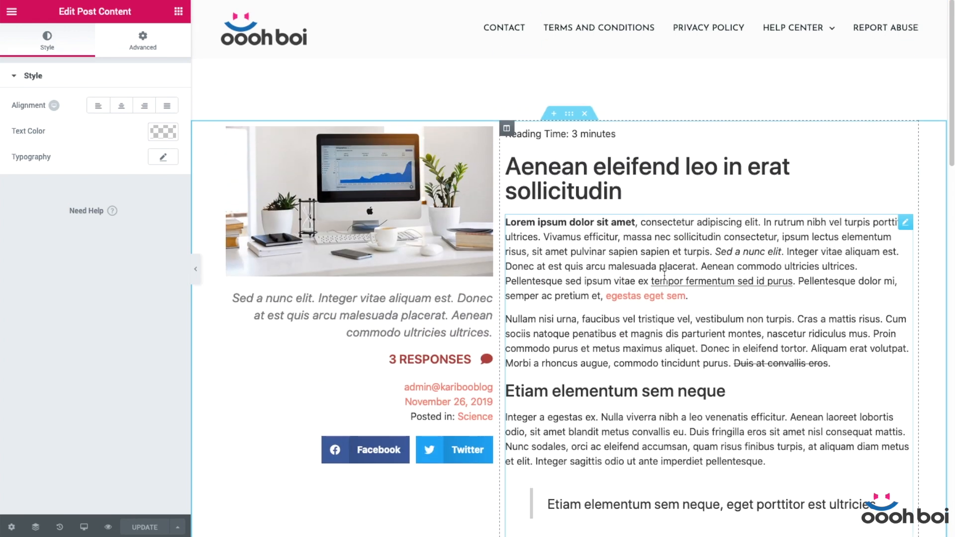